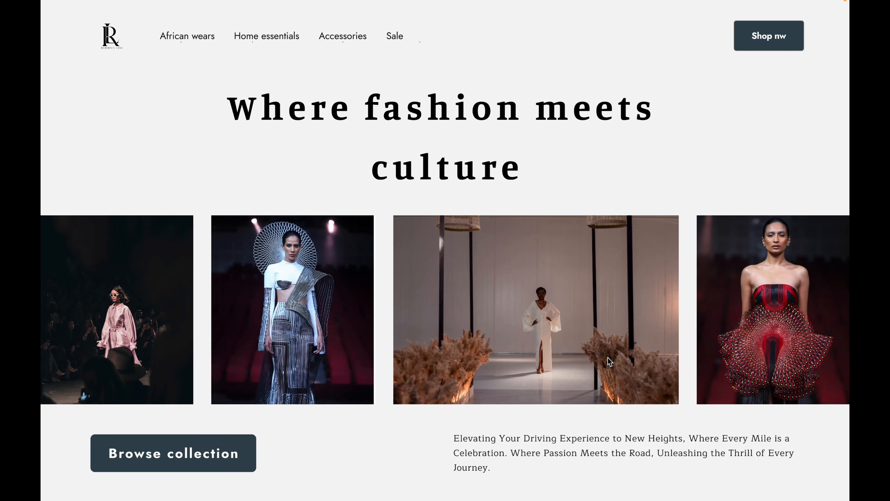
# Leave the prototype presentation and return to the DESIGN WITH PAM design file in full-screen view.
pyautogui.press('Escape')
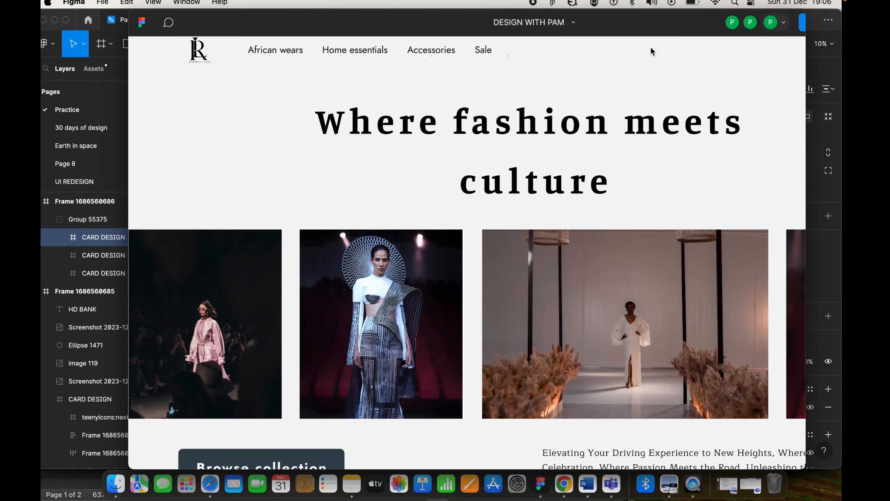
pyautogui.click(245, 20)
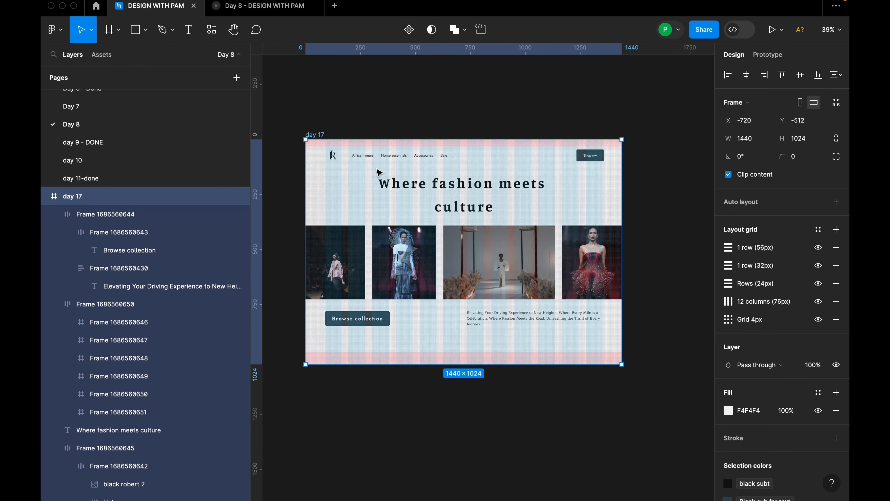
pyautogui.scroll(-2, 378, 170)
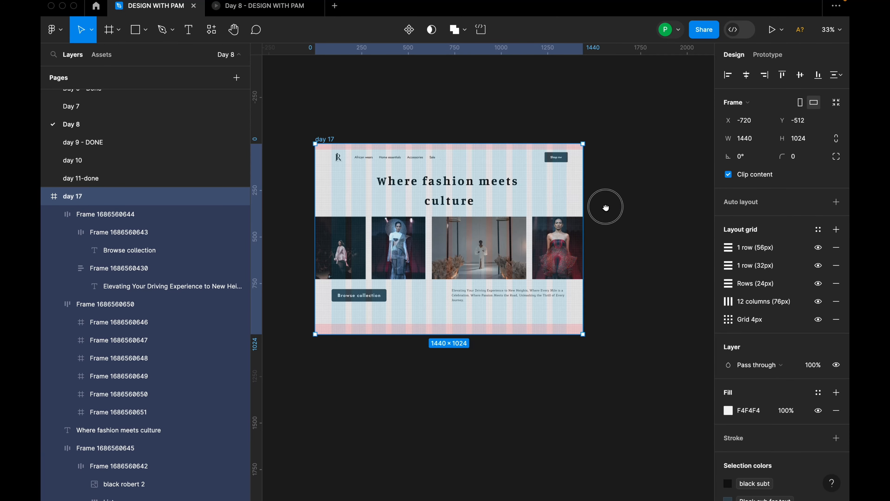
# Create a new 1440 × 1024 Desktop frame beside the day 17 frame.
pyautogui.moveTo(605, 207); pyautogui.dragTo(494, 225)
pyautogui.press('f')
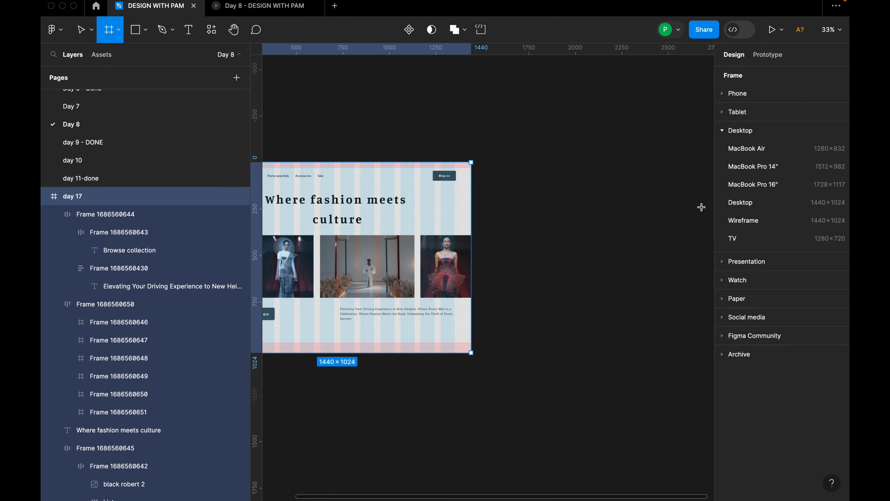
pyautogui.click(739, 202)
pyautogui.moveTo(550, 234); pyautogui.dragTo(555, 234)
# Rename the new desktop frame as Fashion brand design.
pyautogui.doubleClick(494, 168)
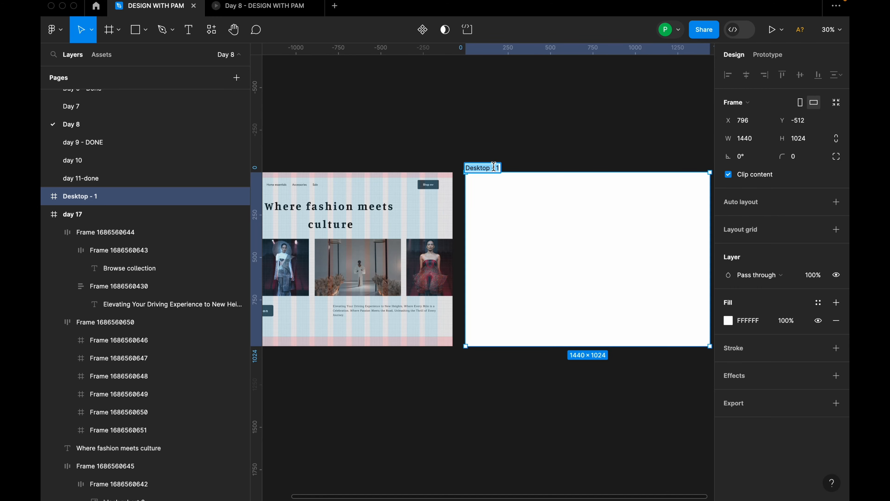
pyautogui.write('Fashion brans')
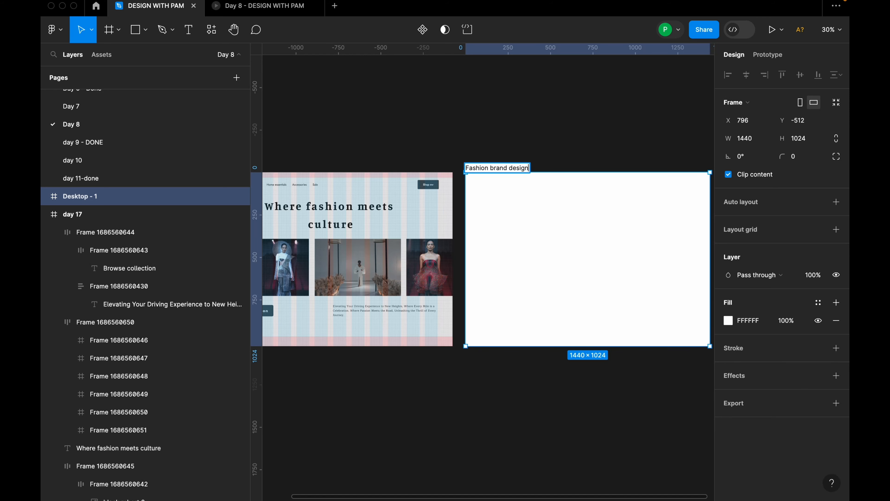
pyautogui.press('Return')
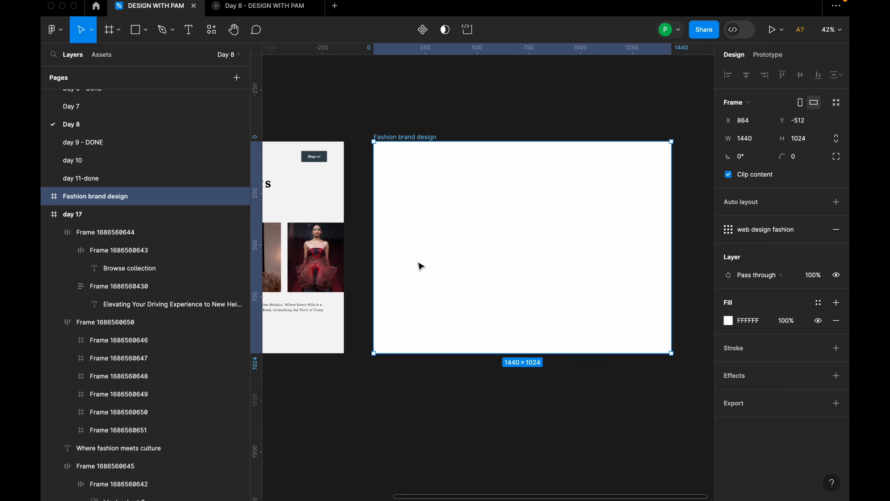
# Apply the web design fashion grid style to the Fashion brand design frame and make the layout grids visible.
pyautogui.scroll(-2, 421, 267)
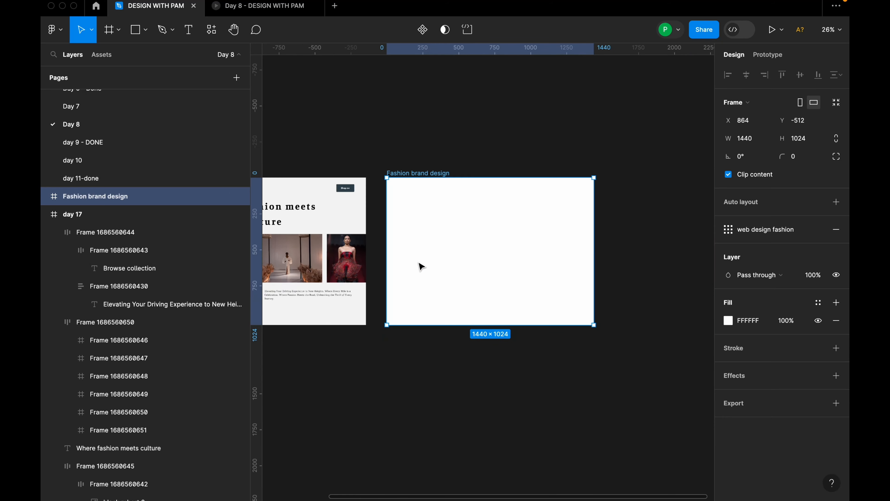
pyautogui.scroll(3, 469, 264)
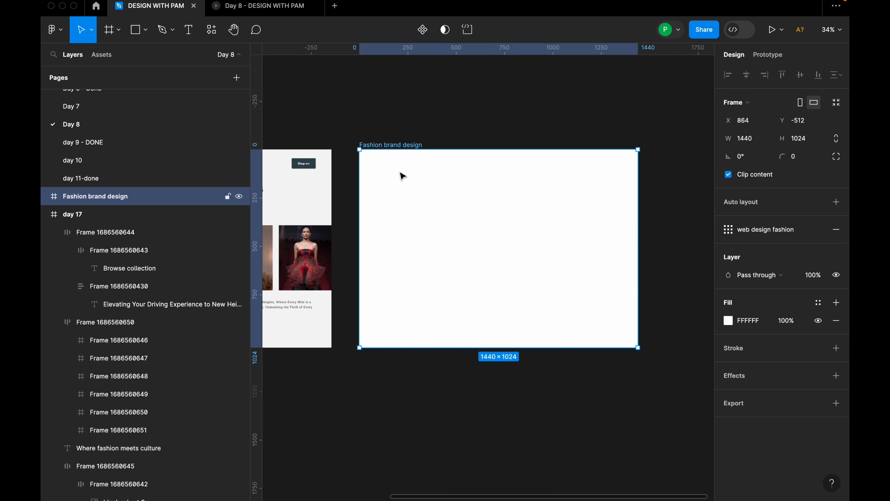
pyautogui.moveTo(817, 235)
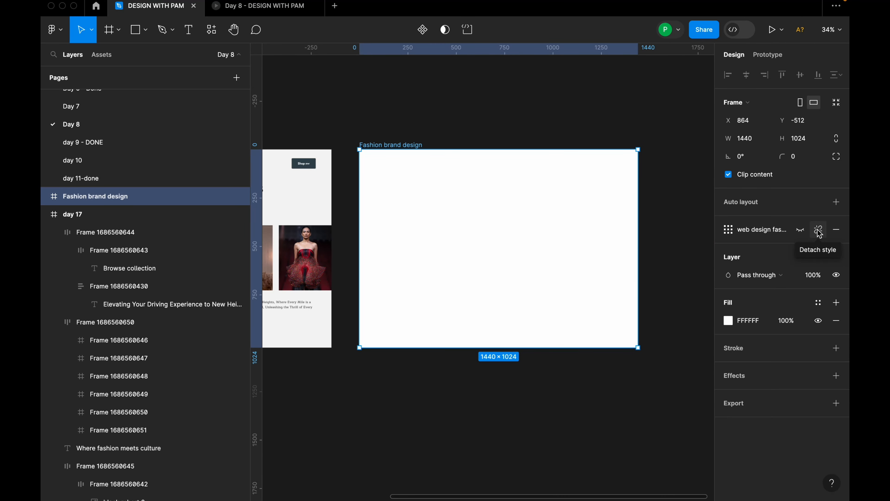
pyautogui.click(818, 232)
pyautogui.hotkey('ctrl', 'z')
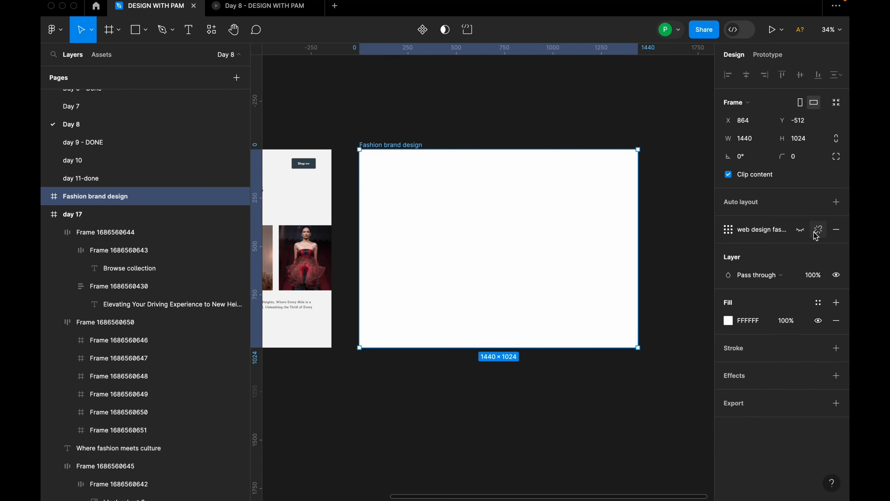
pyautogui.hotkey('shift', 'g')
pyautogui.scroll(4, 652, 222)
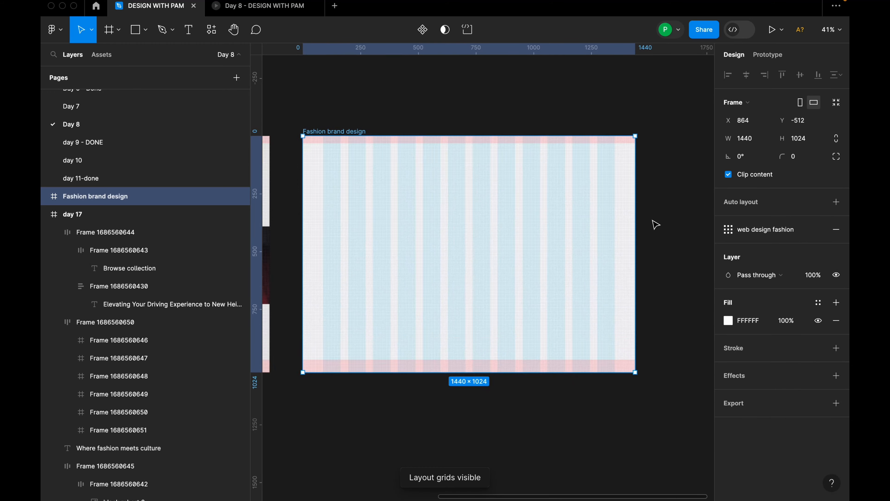
pyautogui.moveTo(600, 240); pyautogui.dragTo(656, 237)
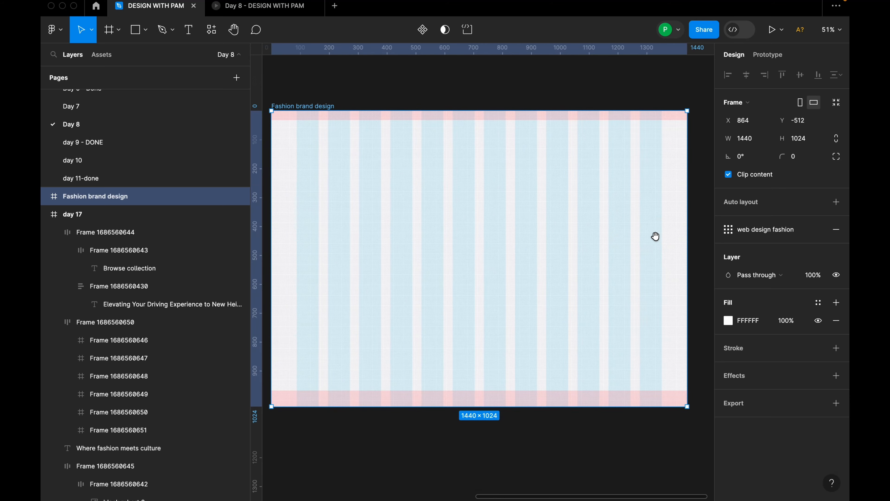
# Detach the frame's layout grid style and review the settings of each row, column and uniform grid.
pyautogui.click(819, 230)
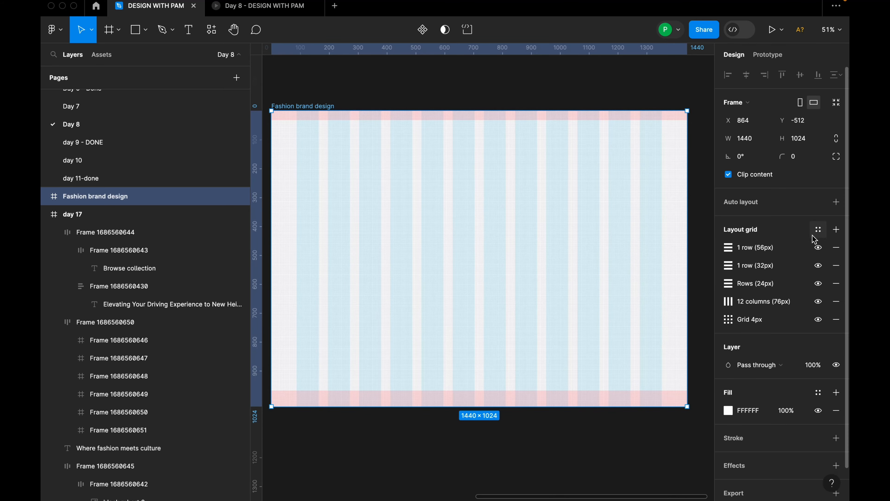
pyautogui.click(729, 249)
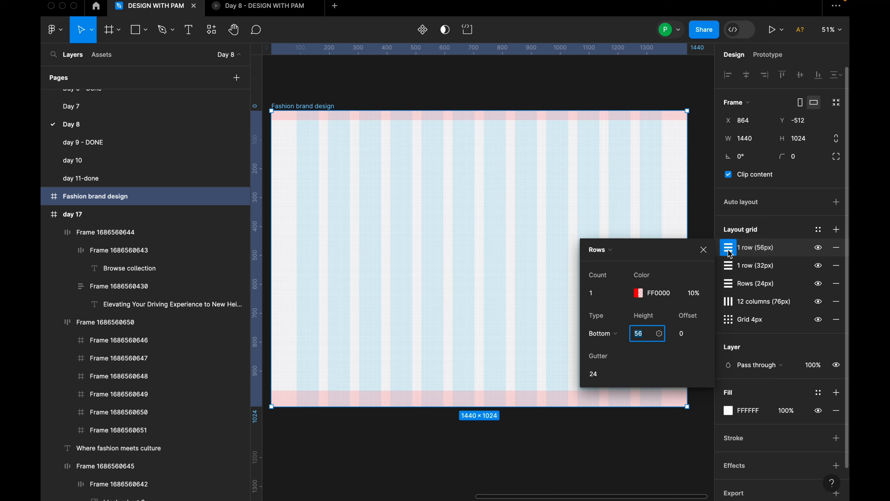
pyautogui.click(729, 267)
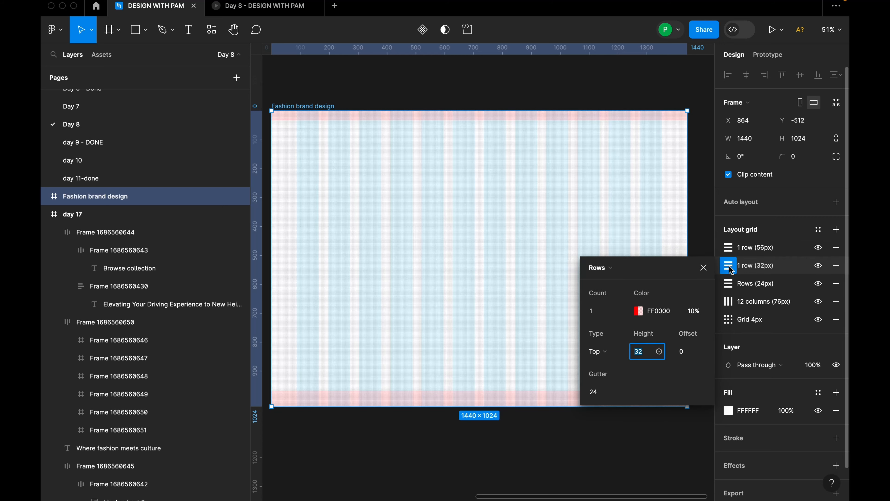
pyautogui.click(728, 284)
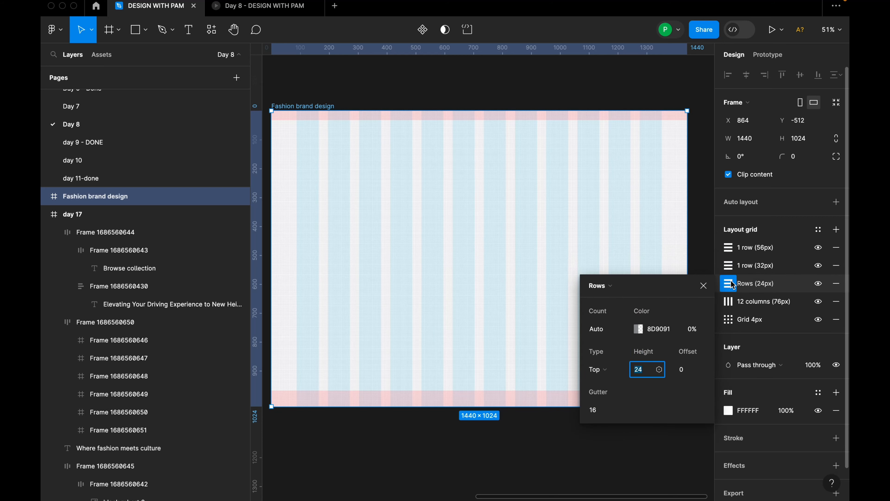
pyautogui.click(729, 303)
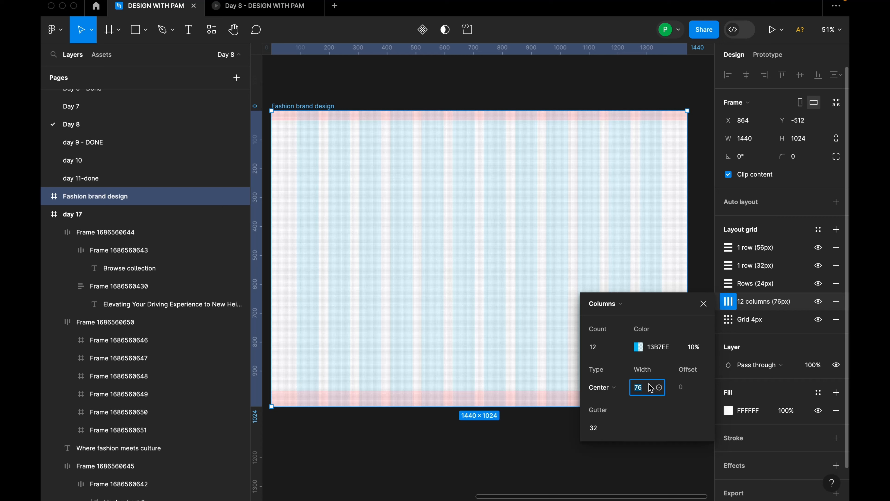
pyautogui.click(728, 319)
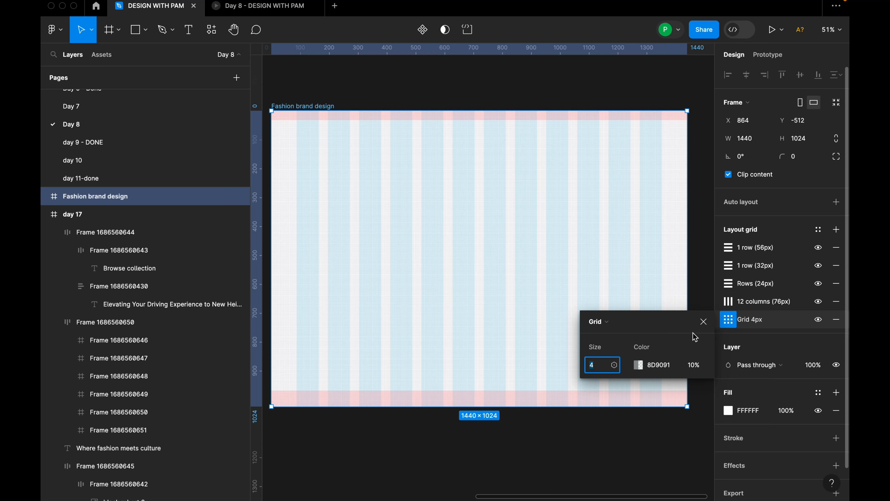
pyautogui.click(703, 321)
# Copy the logo image from the navigation bar of the day 17 frame.
pyautogui.scroll(-5, 671, 285)
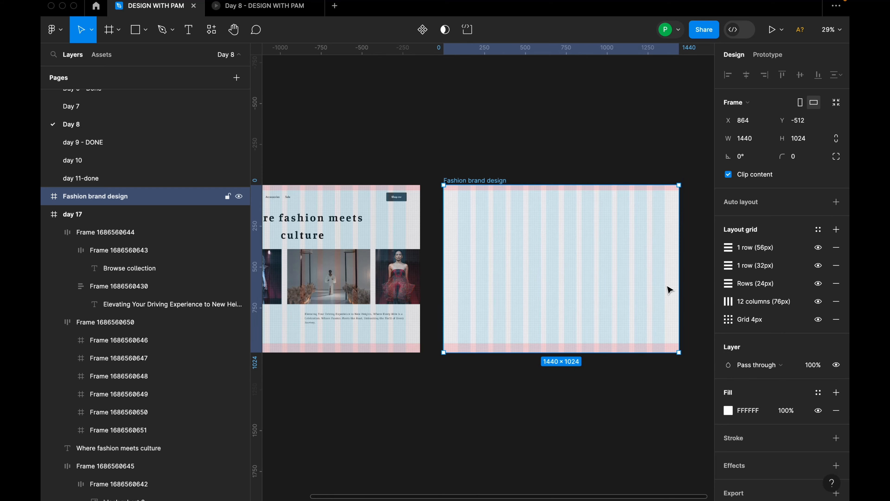
pyautogui.scroll(-3, 555, 273)
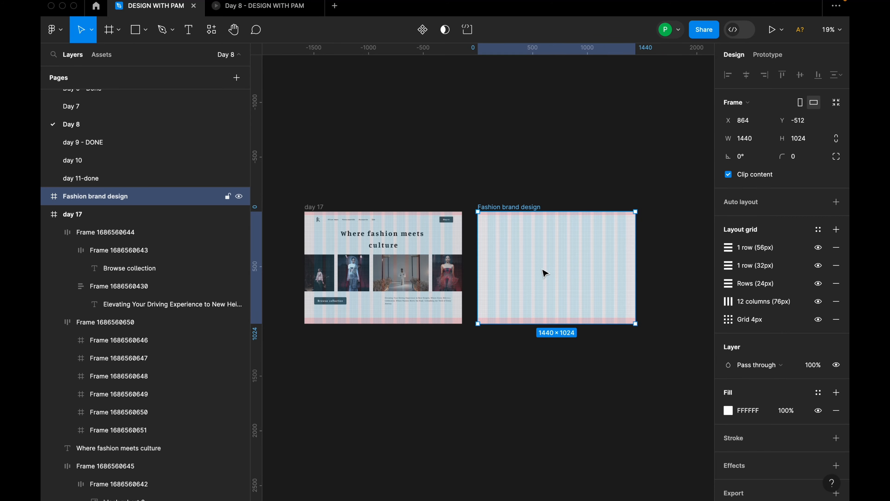
pyautogui.scroll(2, 542, 279)
pyautogui.moveTo(482, 200); pyautogui.dragTo(482, 154)
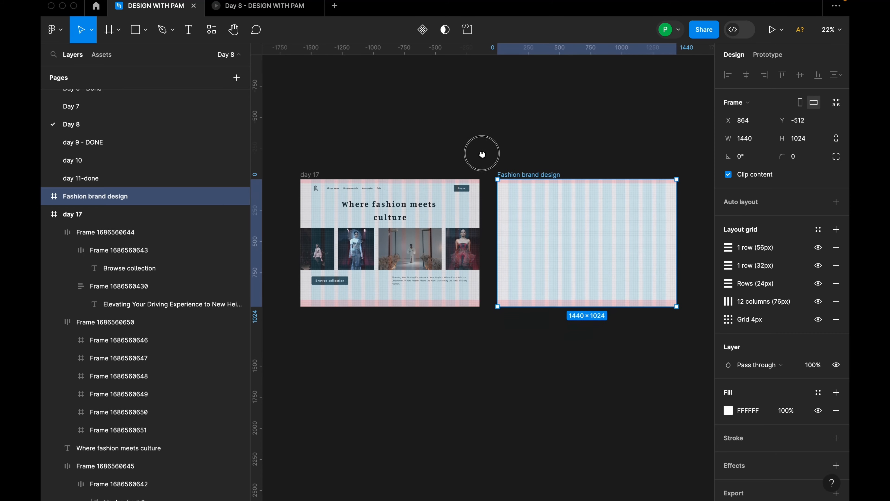
pyautogui.scroll(2, 340, 206)
pyautogui.click(310, 189)
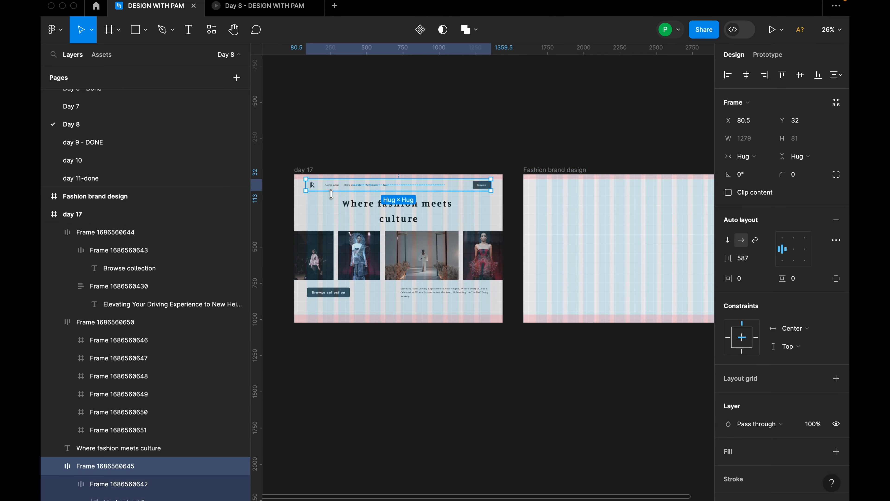
pyautogui.doubleClick(312, 186)
pyautogui.doubleClick(312, 185)
pyautogui.doubleClick(312, 185)
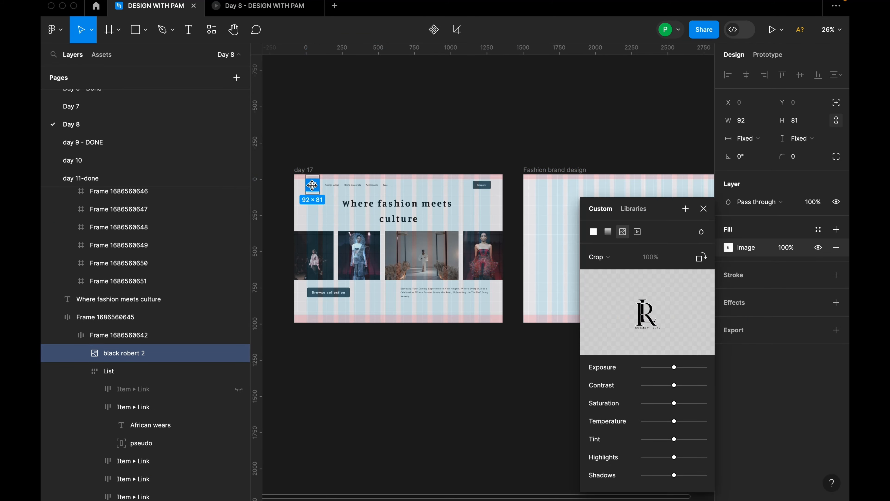
pyautogui.click(703, 208)
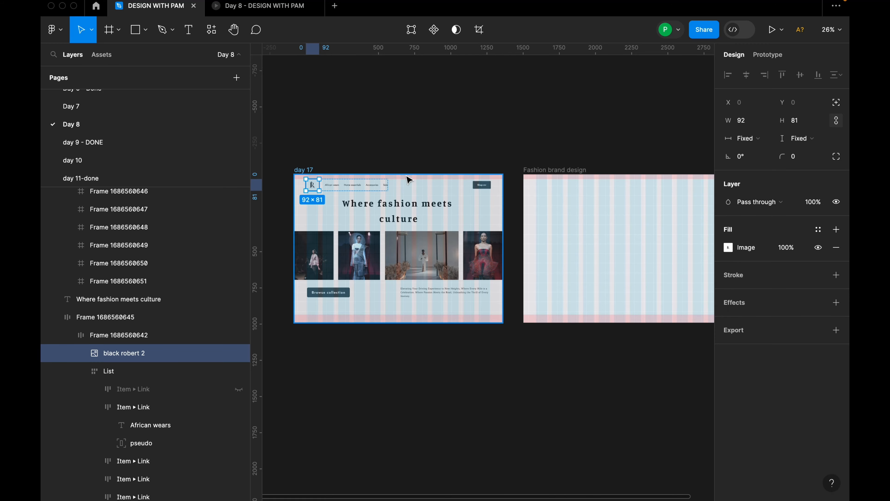
# Paste the logo into the Fashion brand design frame and align it to the grid at X 88, Y 32.
pyautogui.click(557, 166)
pyautogui.press('super+v')
pyautogui.click(558, 171)
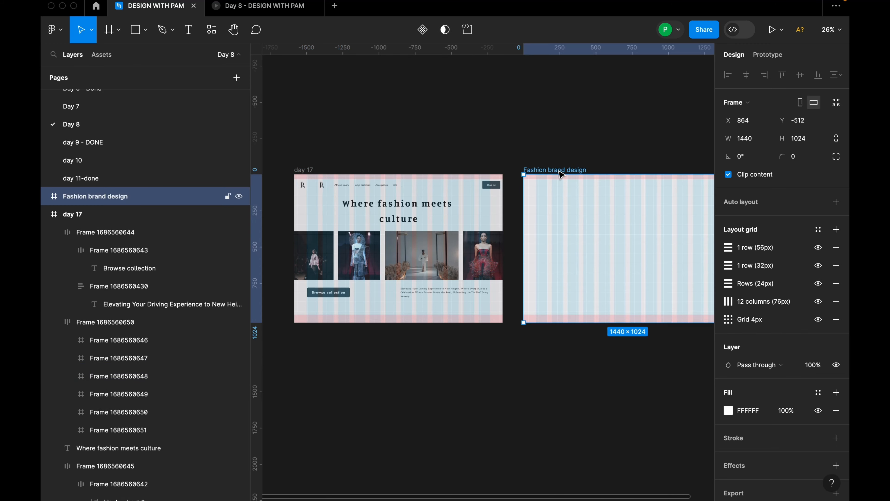
pyautogui.press('super+v')
pyautogui.scroll(3, 523, 179)
pyautogui.click(537, 191)
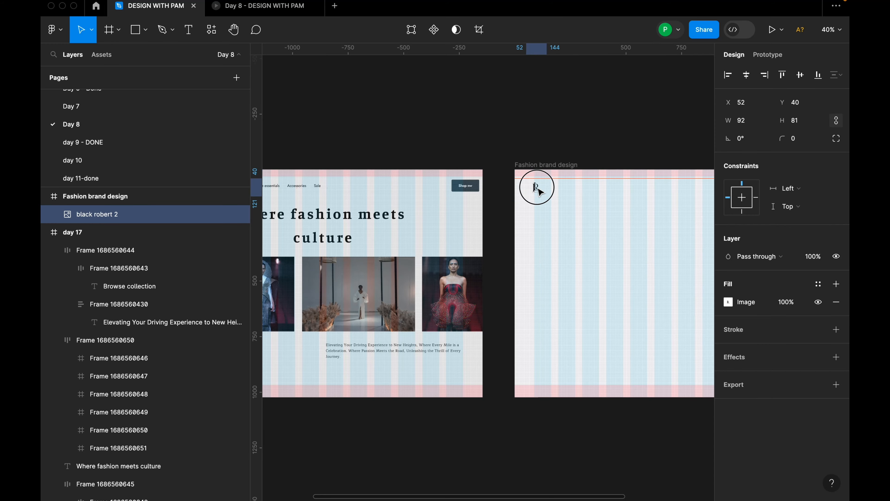
pyautogui.moveTo(538, 191)
pyautogui.mouseDown()
pyautogui.moveTo(547, 191)
pyautogui.moveTo(532, 186)
pyautogui.mouseUp()
pyautogui.scroll(8, 545, 187)
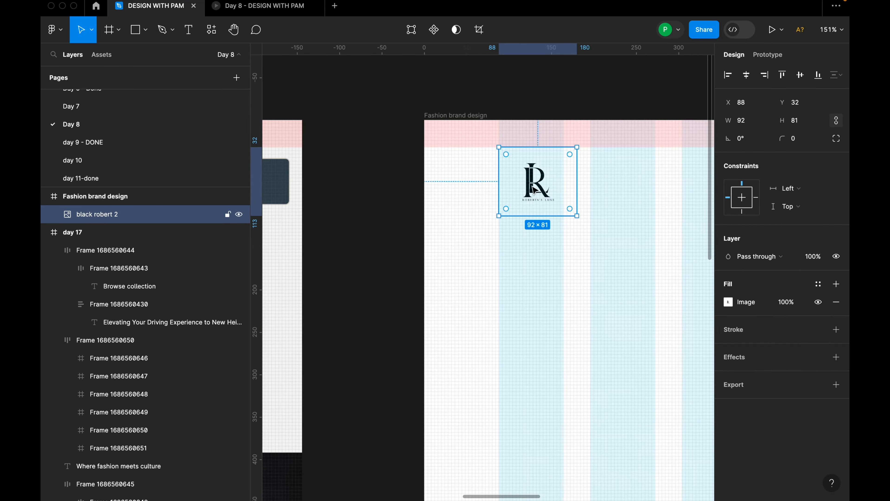
# Add the text "African wears" to the Fashion brand design frame and place it at X 676, Y 112.
pyautogui.scroll(-7, 532, 189)
pyautogui.hscroll(5, 512, 231)
pyautogui.click(512, 234)
pyautogui.scroll(2, 505, 242)
pyautogui.press('t')
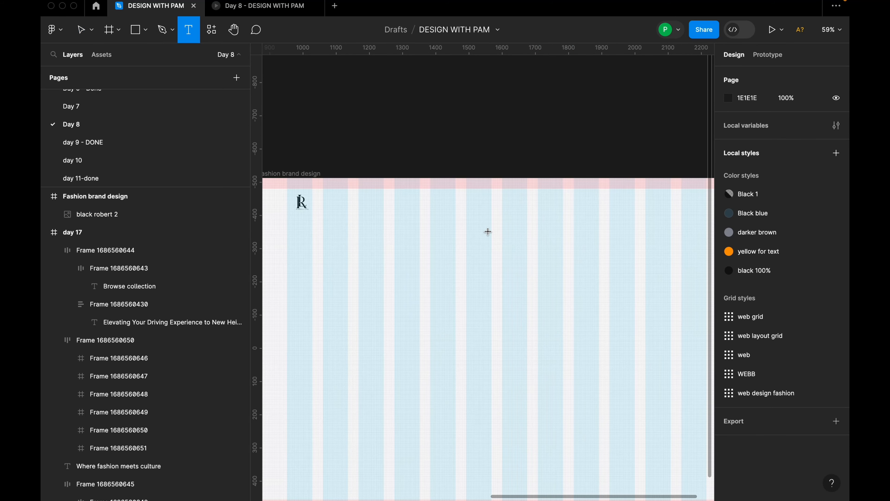
pyautogui.click(488, 231)
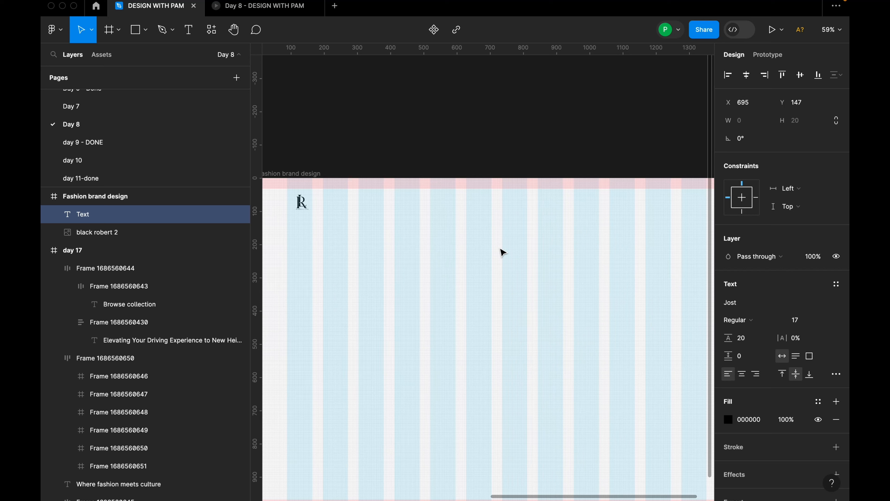
pyautogui.write('African wears')
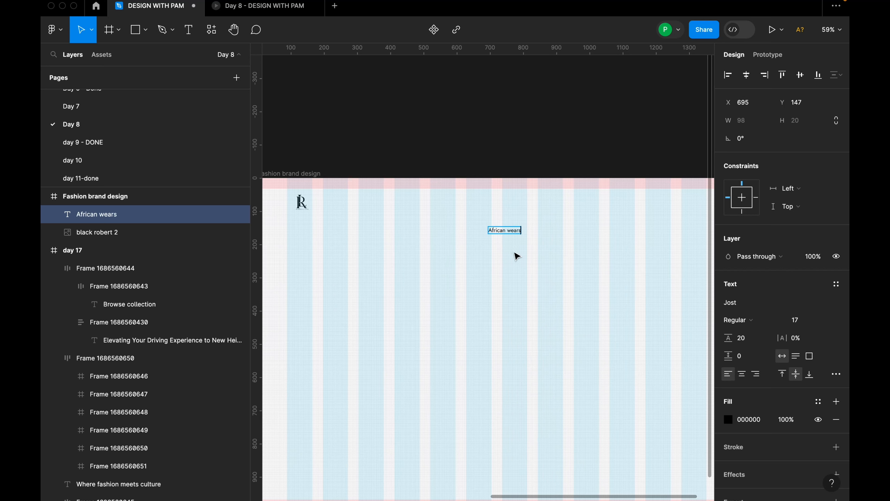
pyautogui.click(523, 272)
pyautogui.moveTo(508, 231); pyautogui.dragTo(502, 219)
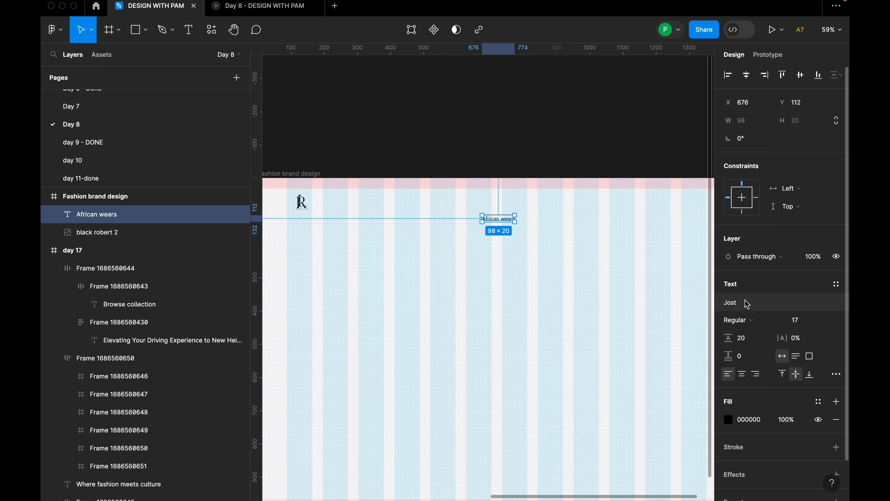
# Set the "African wears" text to SemiBold and apply the black 100% color style to it.
pyautogui.click(745, 319)
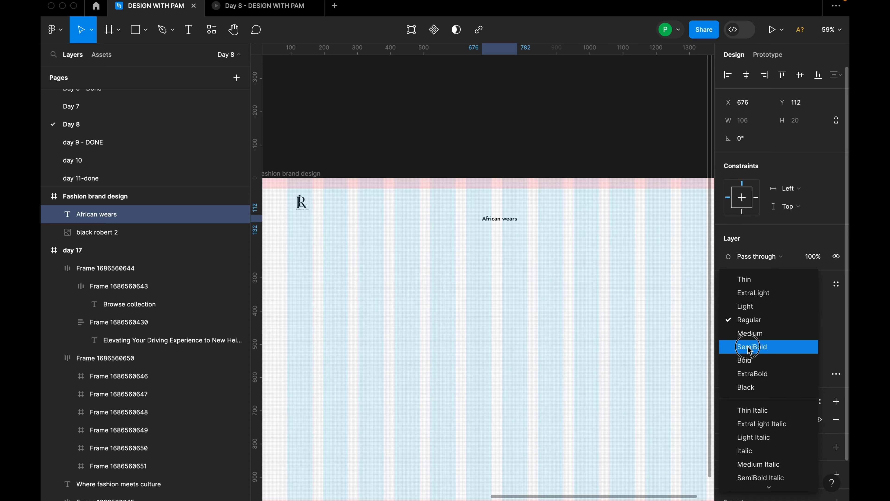
pyautogui.click(748, 347)
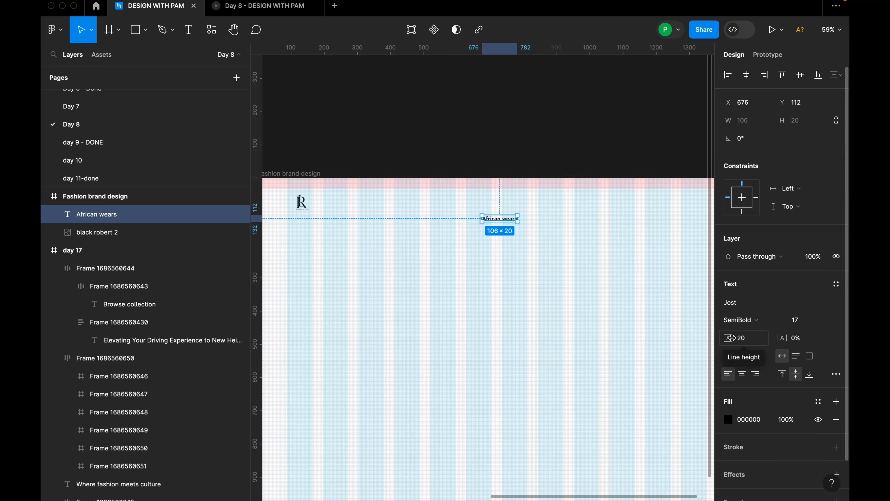
pyautogui.click(819, 403)
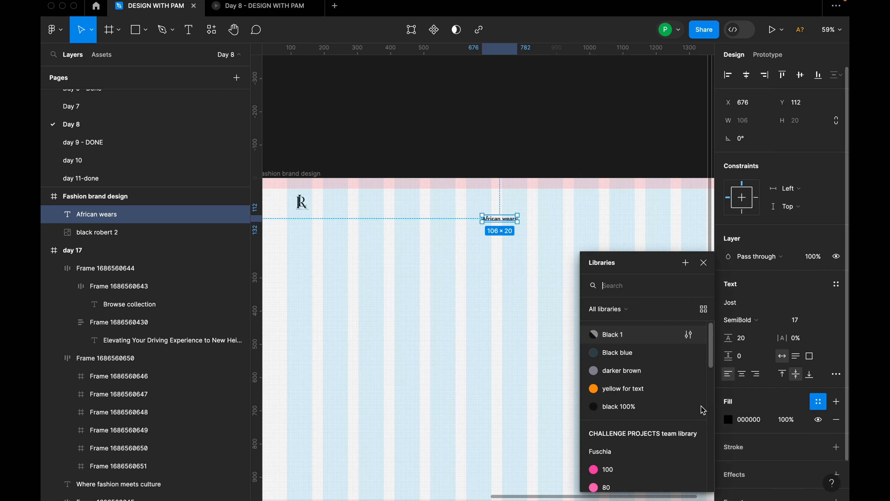
pyautogui.click(627, 406)
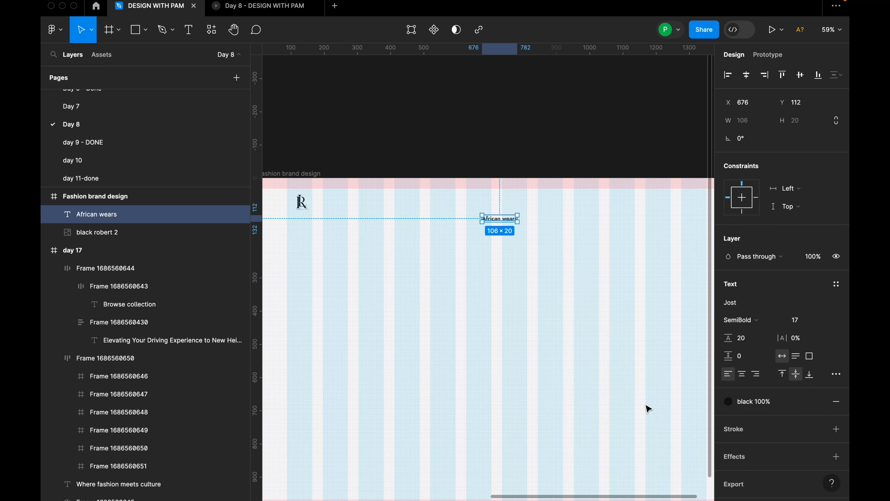
# Detach the color style from the "African wears" text and duplicate it at X 830, Y 112, rewording the copy as "Accessories".
pyautogui.click(815, 406)
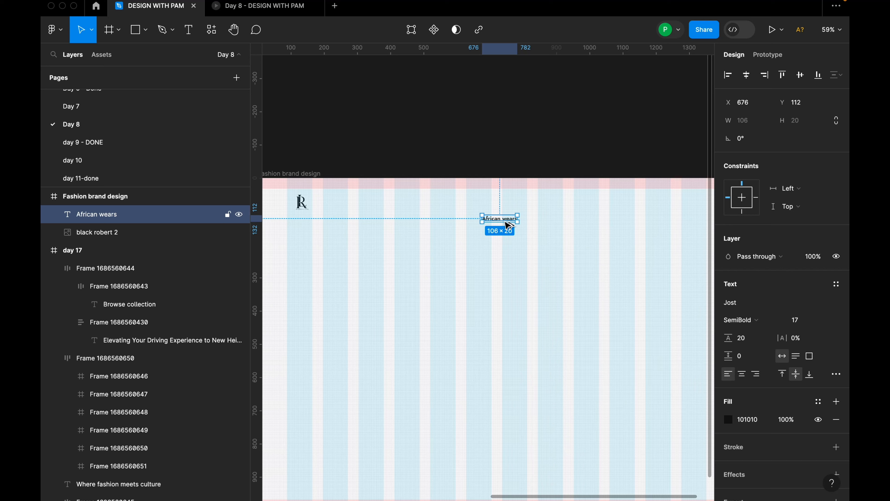
pyautogui.moveTo(508, 222); pyautogui.dragTo(557, 221)
pyautogui.doubleClick(555, 218)
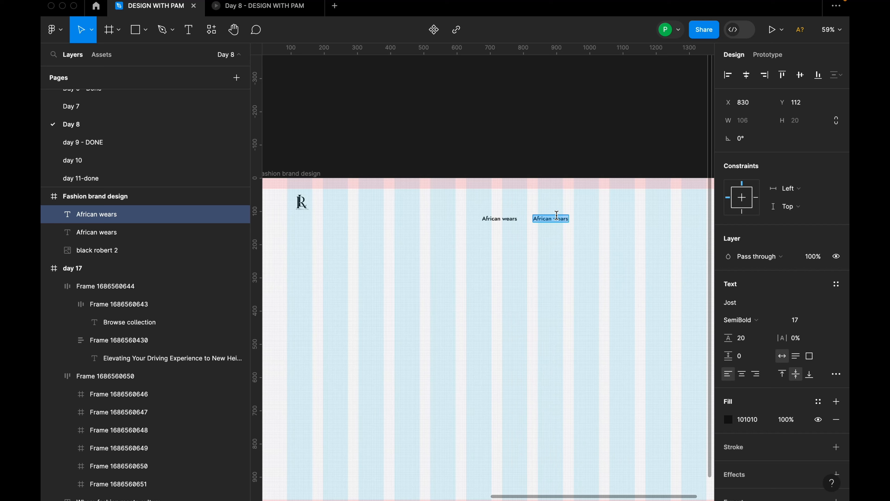
pyautogui.press('shift')
pyautogui.write('Accessories')
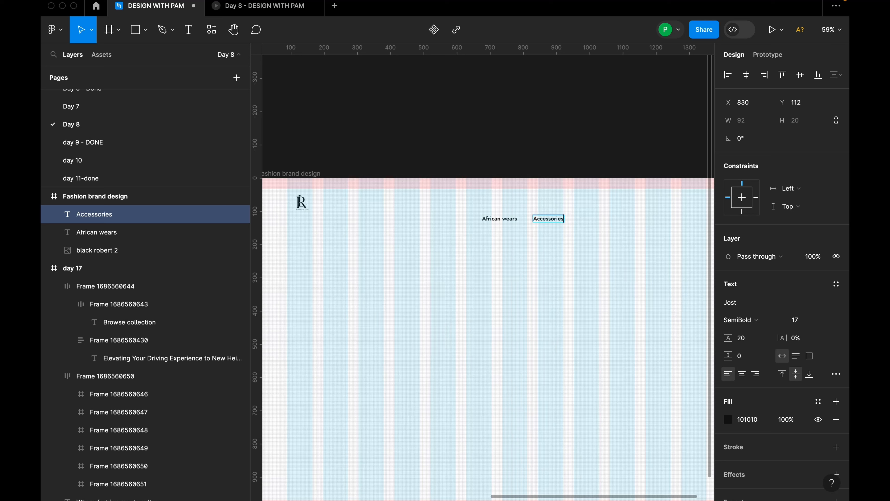
pyautogui.press('Escape')
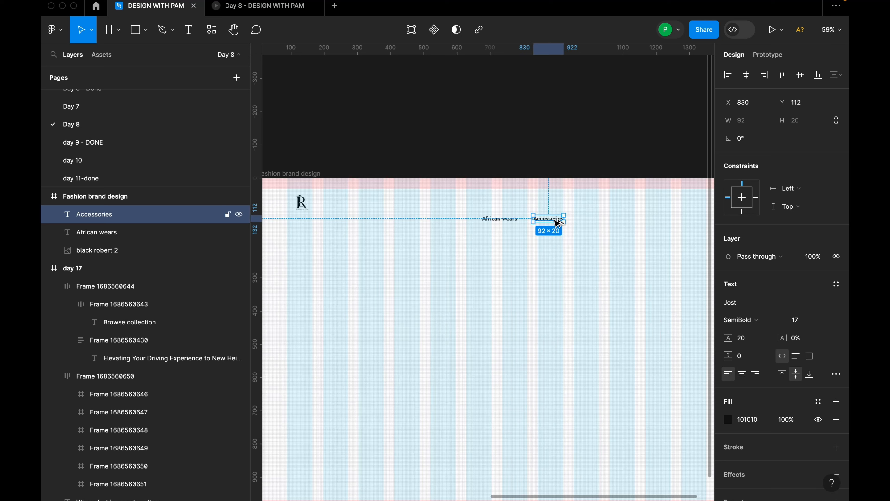
# Duplicate the "Accessories" text to X 957, Y 118 and change the copy's wording to "Sale".
pyautogui.moveTo(557, 223); pyautogui.dragTo(596, 224)
pyautogui.doubleClick(596, 222)
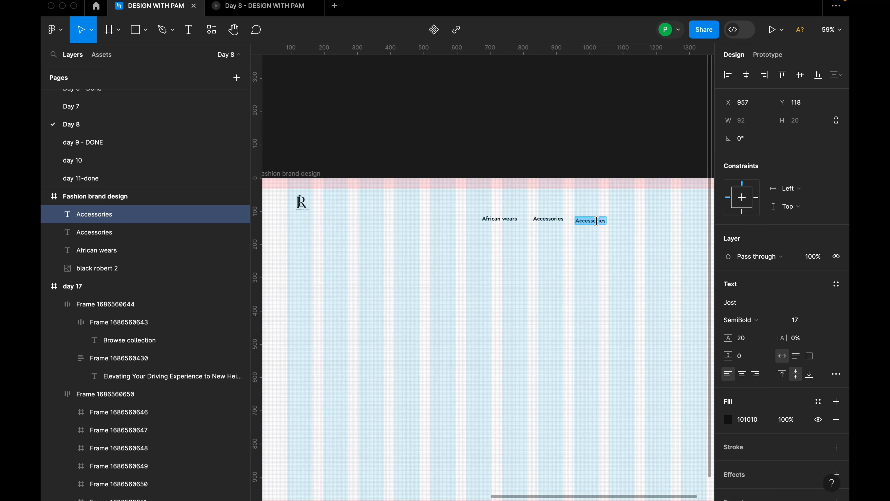
pyautogui.press('shift')
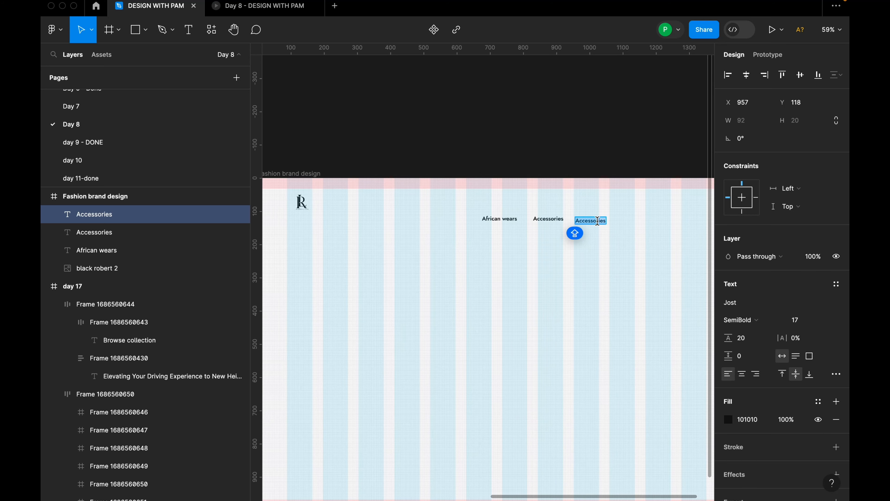
pyautogui.write('Sale')
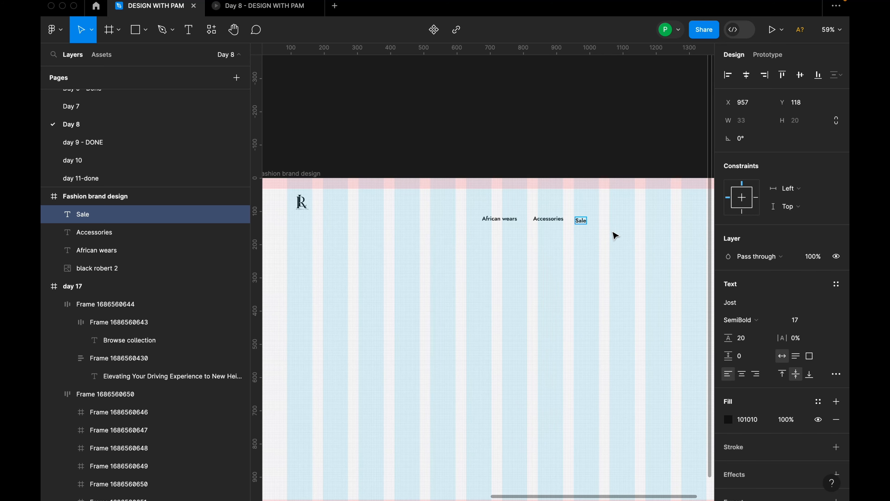
# Duplicate the "Sale" text to X 1040, Y 124 and change the copy's wording to "Home essentails".
pyautogui.scroll(5, 615, 238)
pyautogui.press('super+d')
pyautogui.press('Return')
pyautogui.write('Home')
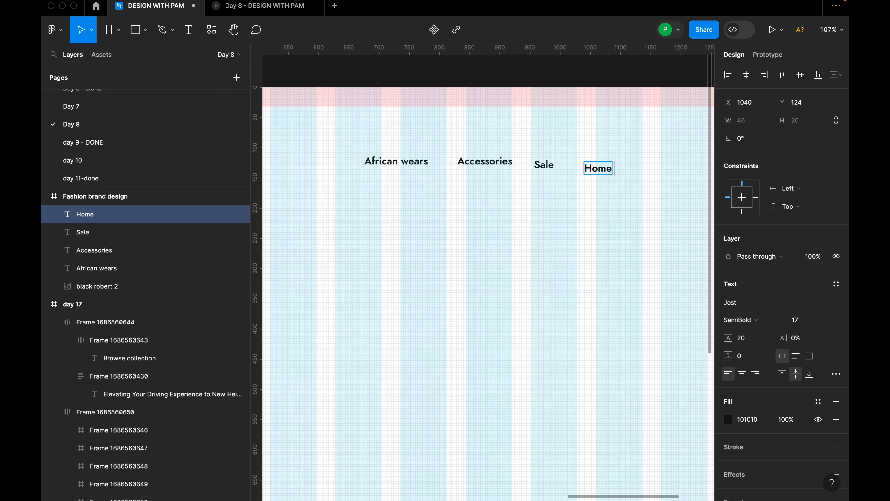
pyautogui.write(' s')
pyautogui.write('ssenta')
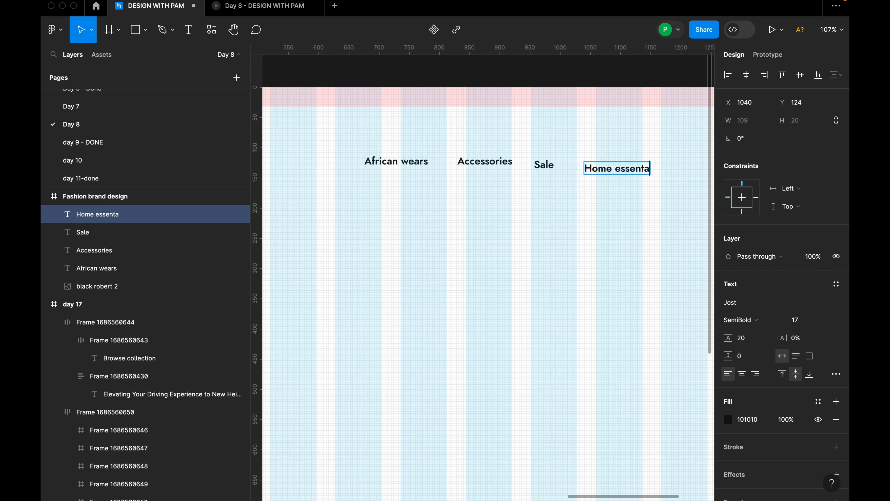
pyautogui.write('ils')
pyautogui.click(643, 237)
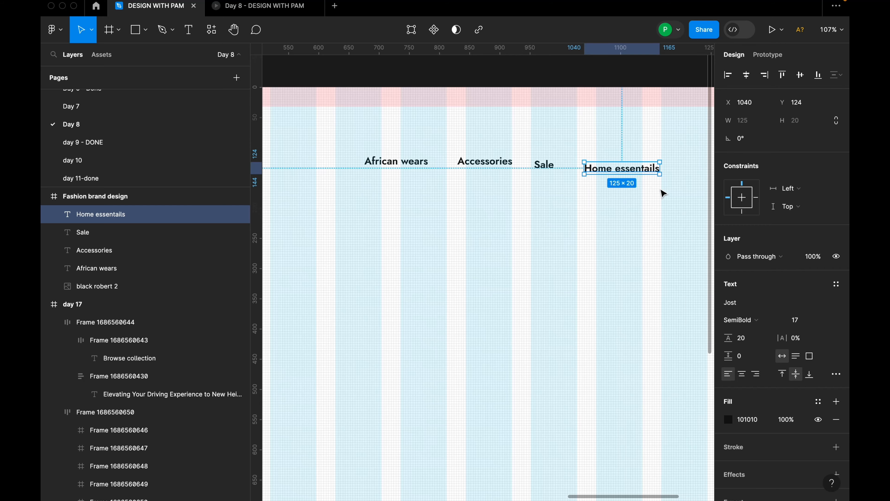
# Correct the misspelled word in the "Home essentails" text with the spelling suggestion "essentials".
pyautogui.scroll(5, 661, 190)
pyautogui.click(645, 192)
pyautogui.doubleClick(610, 155)
pyautogui.rightClick(615, 154)
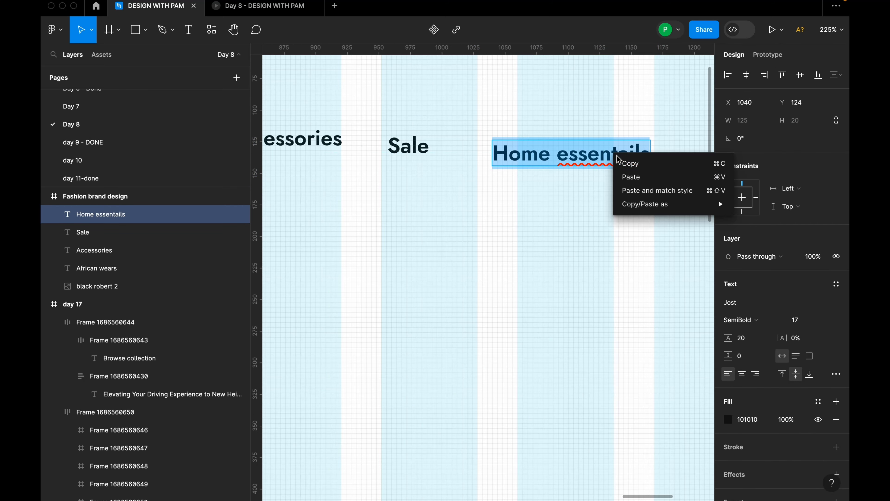
pyautogui.click(567, 166)
pyautogui.click(586, 157)
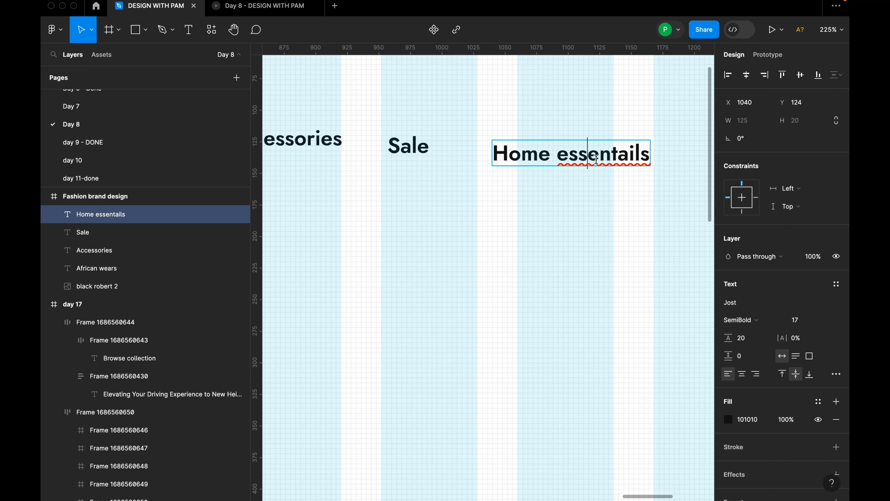
pyautogui.scroll(5, 637, 155)
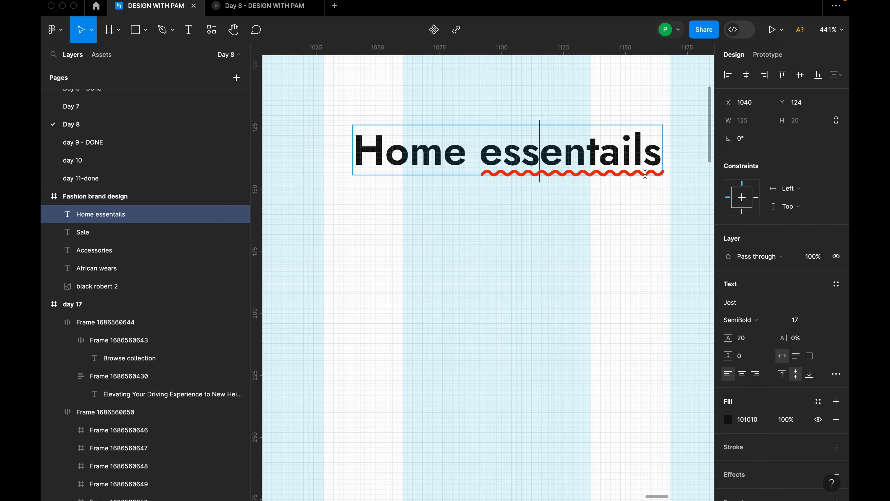
pyautogui.rightClick(584, 142)
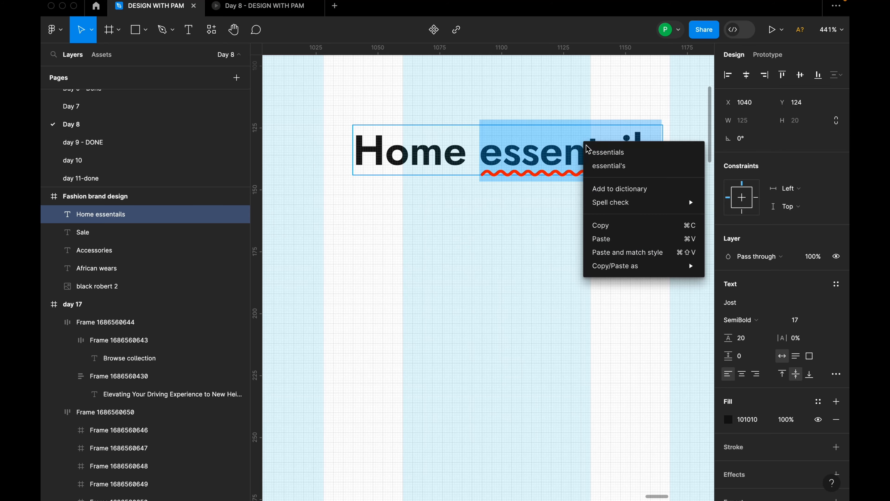
pyautogui.click(609, 153)
pyautogui.scroll(-7, 646, 210)
pyautogui.click(648, 227)
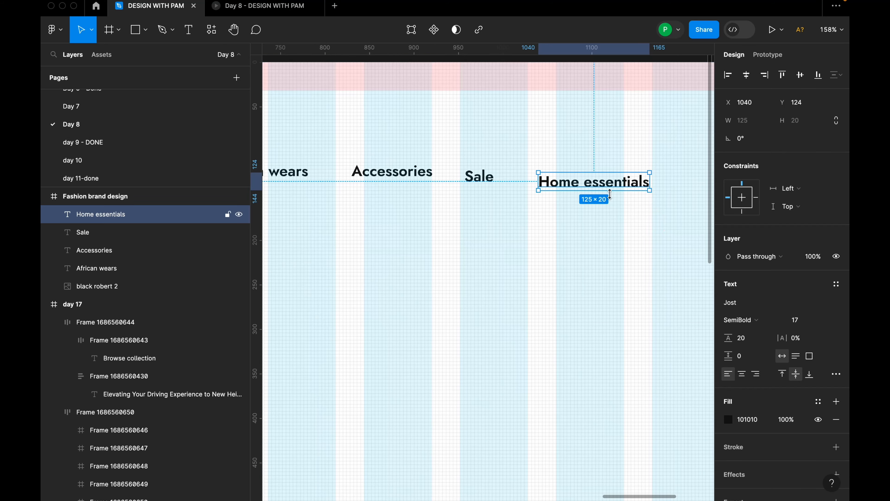
# Arrange the texts in a row near the frame's top edge in the order African wears, Home essentials, Accessories, Sale.
pyautogui.moveTo(615, 178); pyautogui.dragTo(487, 215)
pyautogui.scroll(-5, 598, 190)
pyautogui.click(435, 181)
pyautogui.moveTo(451, 183); pyautogui.dragTo(431, 157)
pyautogui.moveTo(471, 211); pyautogui.dragTo(590, 157)
# Combine the African wears, Home essentials, Accessories and Sale texts into one horizontal auto layout frame.
pyautogui.keyDown('shift'); pyautogui.click(552, 161); pyautogui.keyUp('shift')
pyautogui.keyDown('shift'); pyautogui.click(500, 162); pyautogui.keyUp('shift')
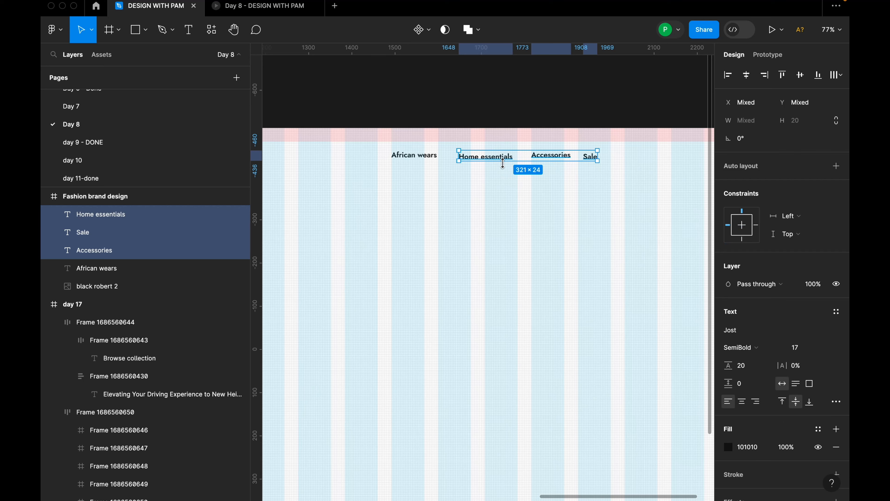
pyautogui.click(625, 178)
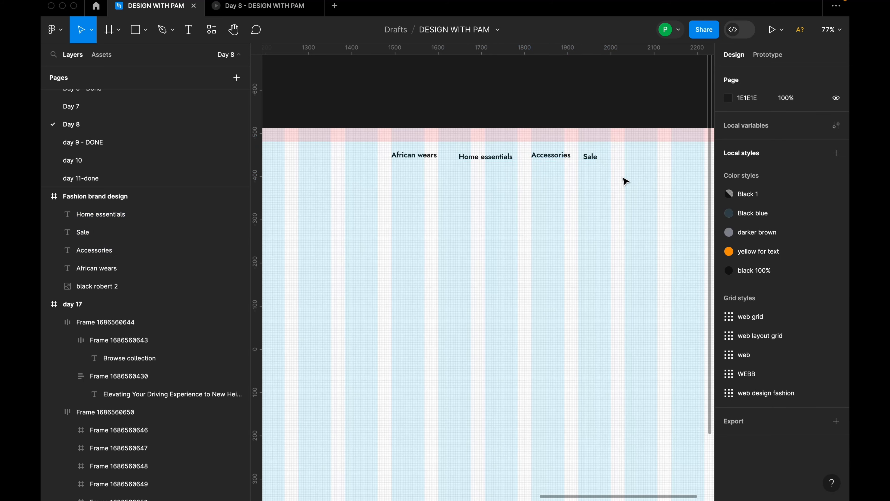
pyautogui.click(590, 156)
pyautogui.keyDown('shift'); pyautogui.click(557, 161); pyautogui.keyUp('shift')
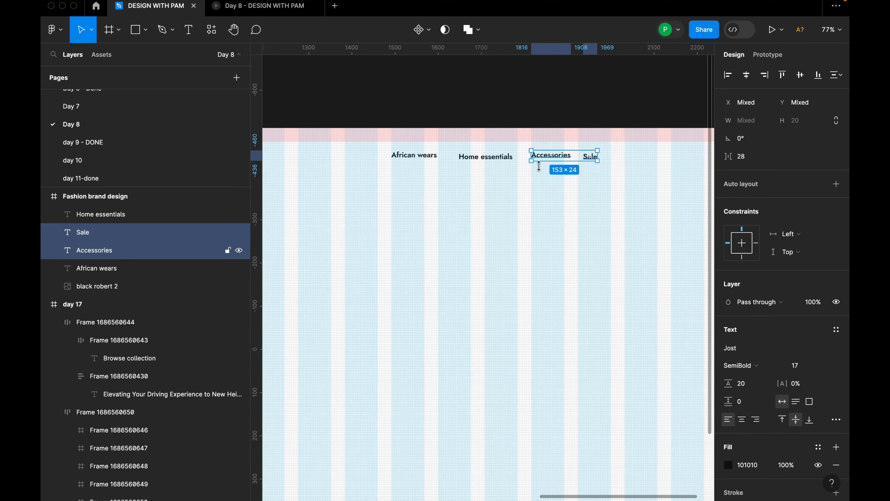
pyautogui.keyDown('shift'); pyautogui.click(499, 160); pyautogui.keyUp('shift')
pyautogui.keyDown('shift'); pyautogui.click(431, 160); pyautogui.keyUp('shift')
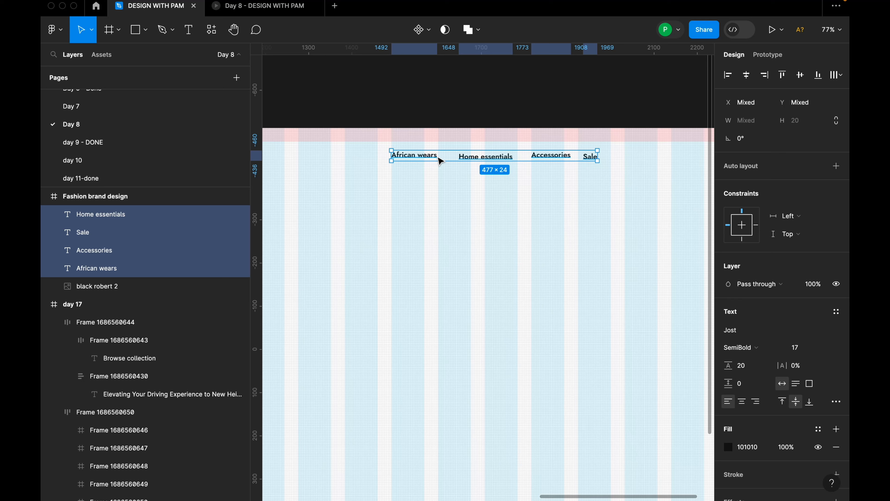
pyautogui.hotkey('shift', 'a')
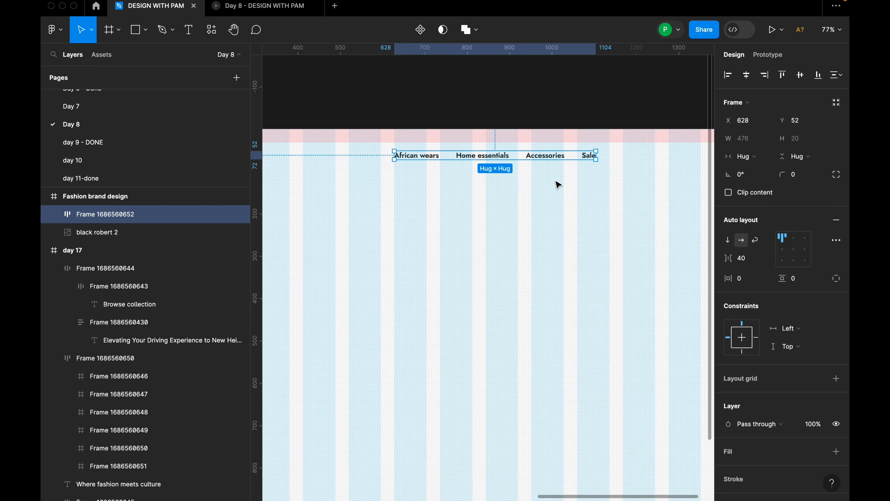
# Set the gap between items in the navigation auto layout frame to 34.
pyautogui.scroll(-2, 557, 185)
pyautogui.click(749, 259)
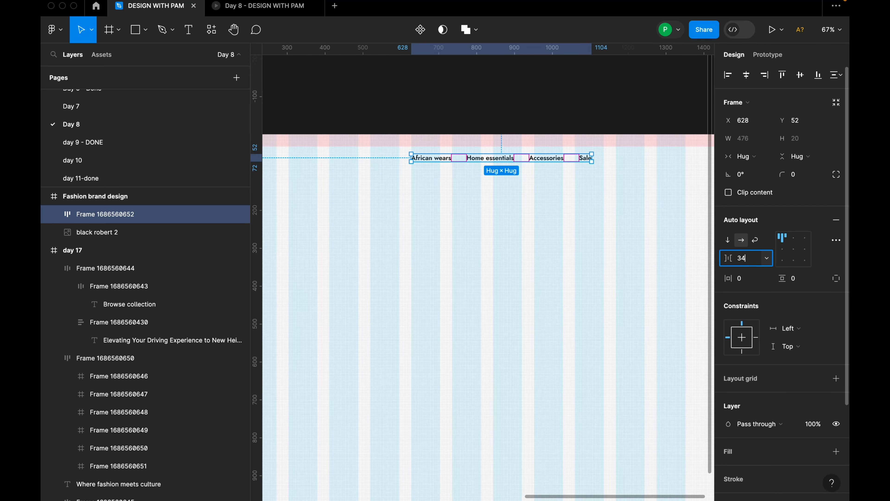
pyautogui.write('34')
pyautogui.press('Return')
pyautogui.scroll(-4, 561, 208)
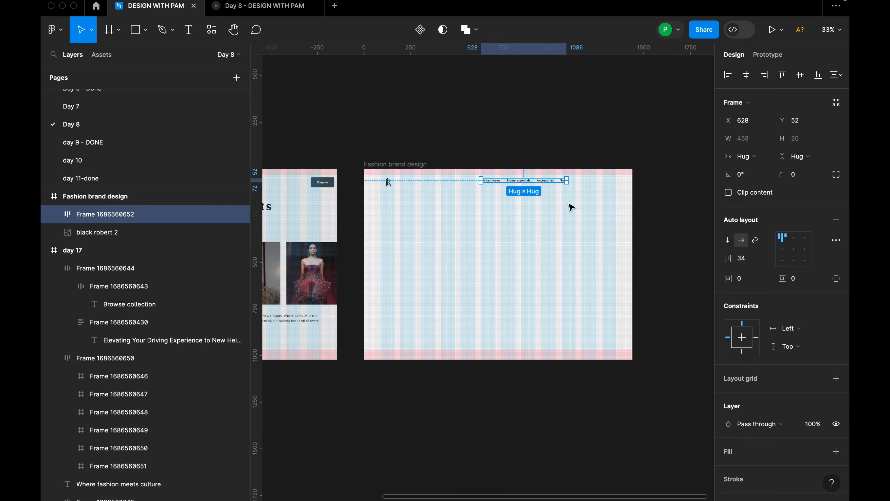
# Add the text "Shop now" to the Fashion brand design frame at X 852, Y 252, below the navigation texts.
pyautogui.scroll(3, 589, 202)
pyautogui.scroll(-3, 564, 213)
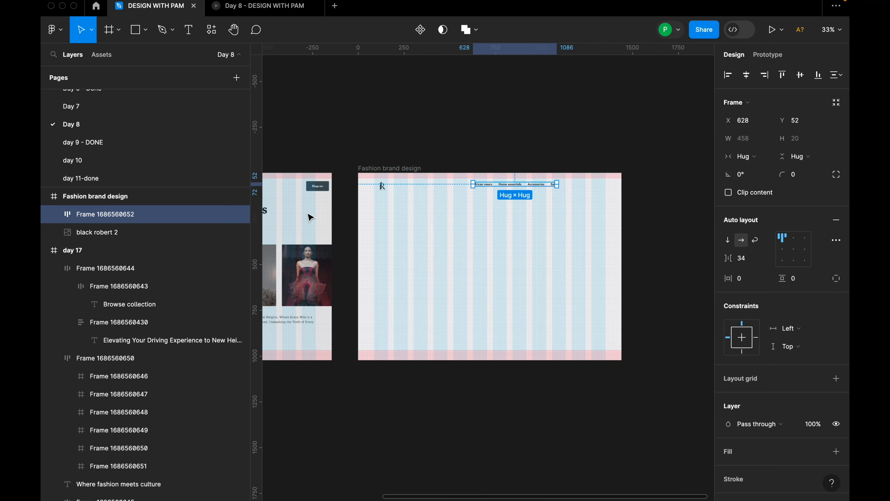
pyautogui.click(521, 223)
pyautogui.press('t')
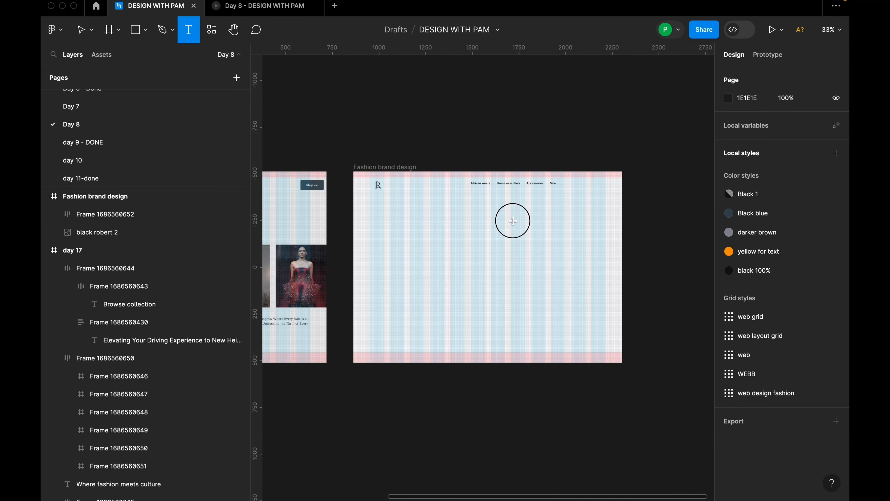
pyautogui.click(513, 220)
pyautogui.write('S')
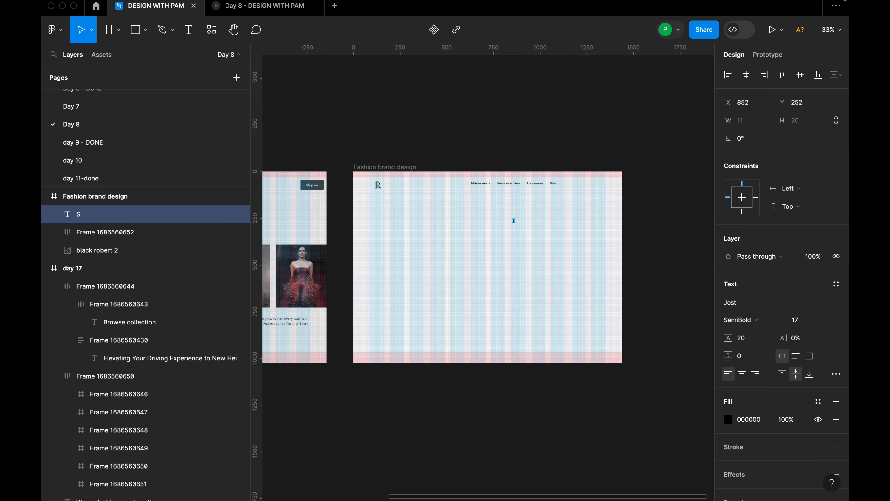
pyautogui.write('h')
pyautogui.scroll(5, 480, 221)
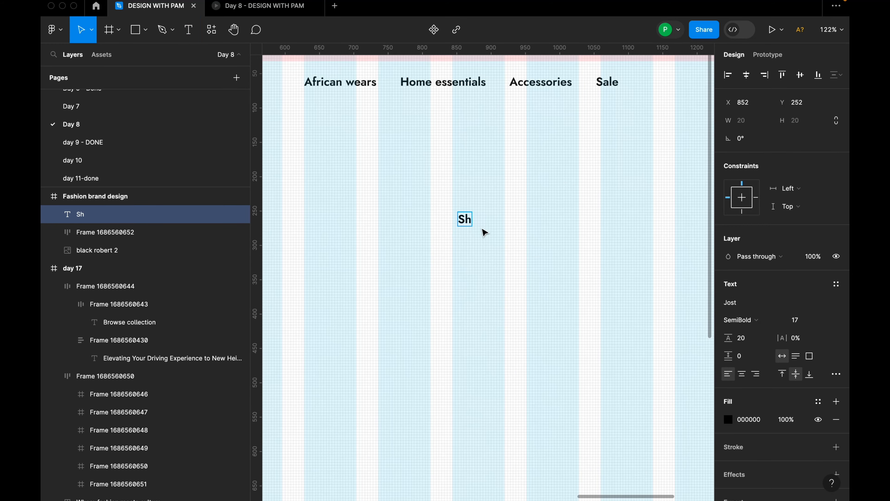
pyautogui.write('op now')
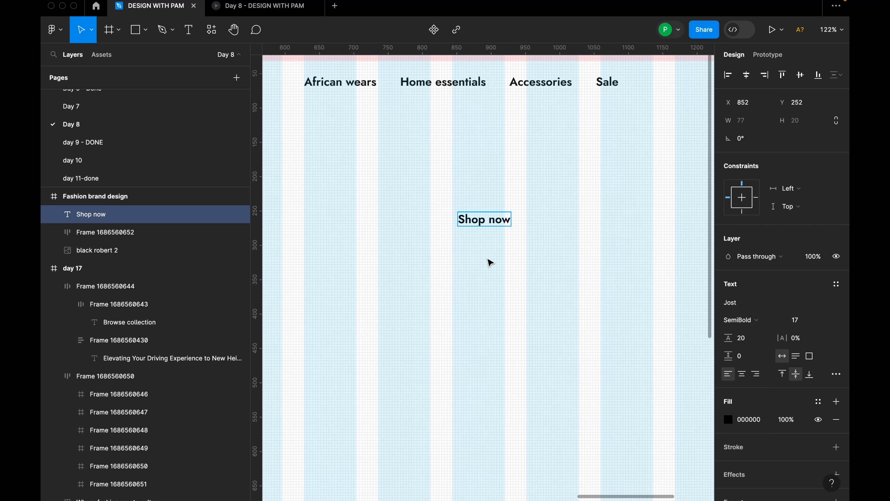
pyautogui.press('Escape')
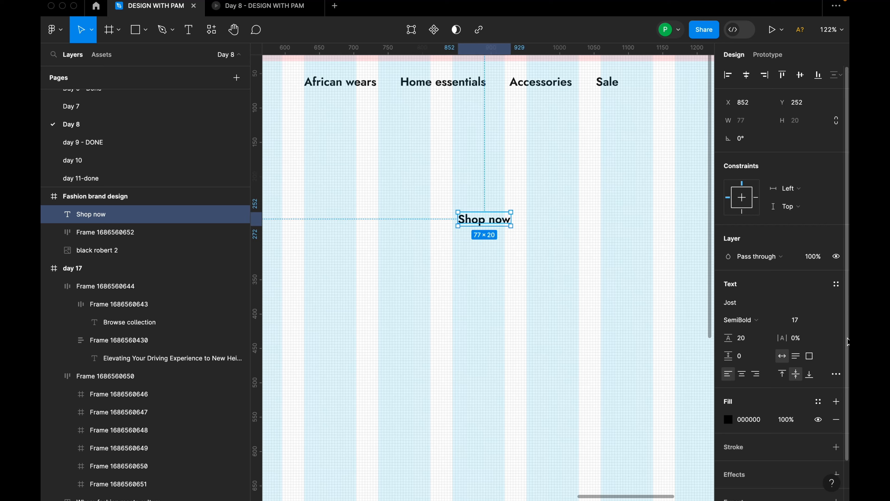
# Set the font size of the "Shop now" text to 16.
pyautogui.click(826, 324)
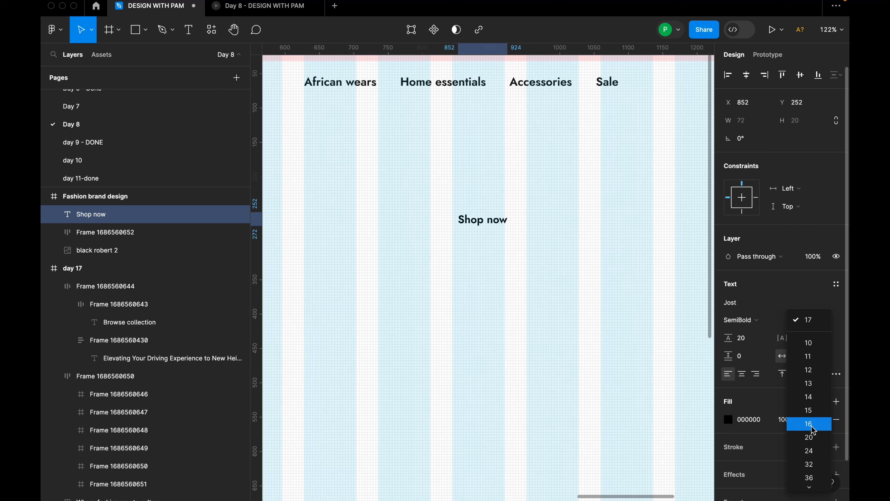
pyautogui.click(548, 293)
pyautogui.click(482, 219)
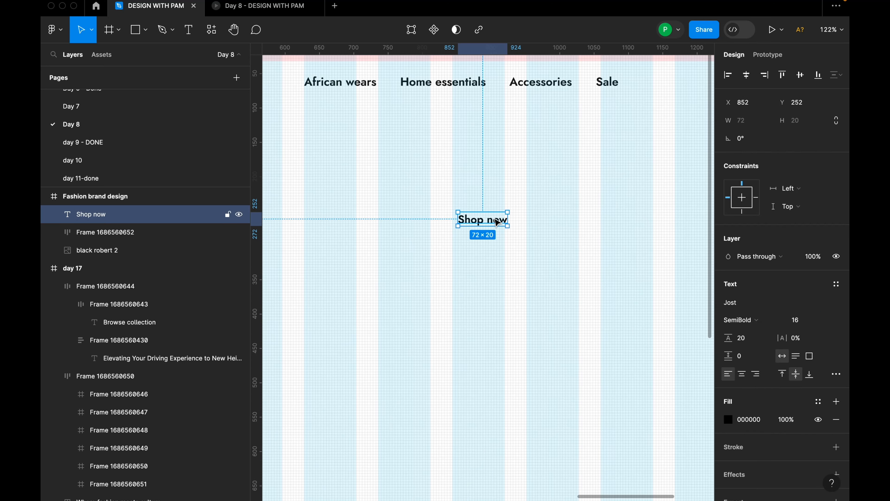
# Set the font size of the four navigation texts, African wears, Home essentials, Accessories and Sale, to 16.
pyautogui.click(557, 86)
pyautogui.click(557, 86)
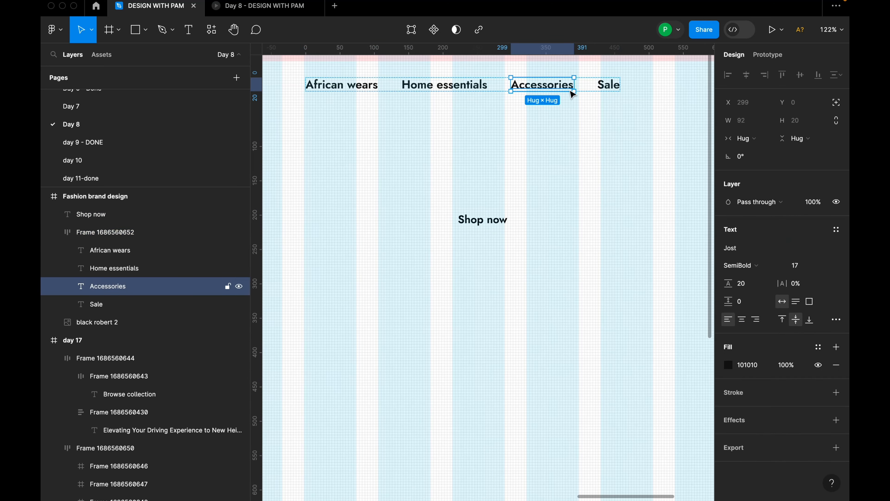
pyautogui.keyDown('shift'); pyautogui.click(617, 88); pyautogui.keyUp('shift')
pyautogui.keyDown('shift'); pyautogui.click(469, 84); pyautogui.keyUp('shift')
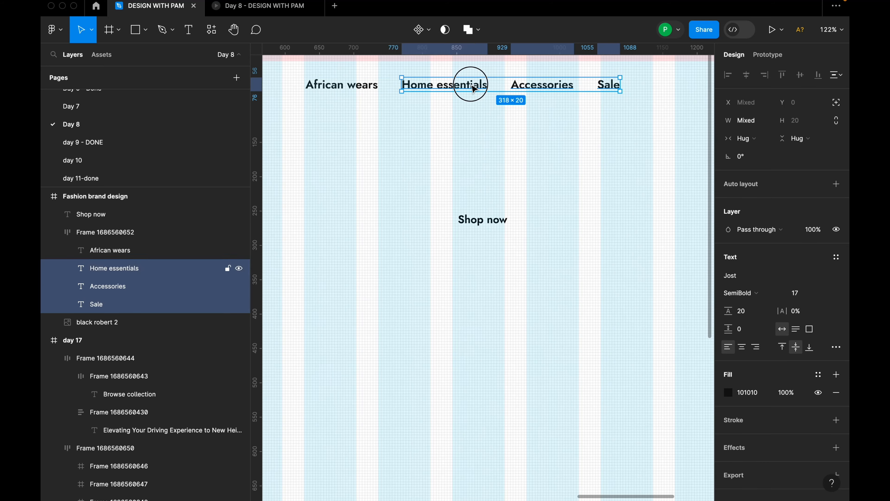
pyautogui.keyDown('shift'); pyautogui.click(349, 86); pyautogui.keyUp('shift')
pyautogui.click(825, 293)
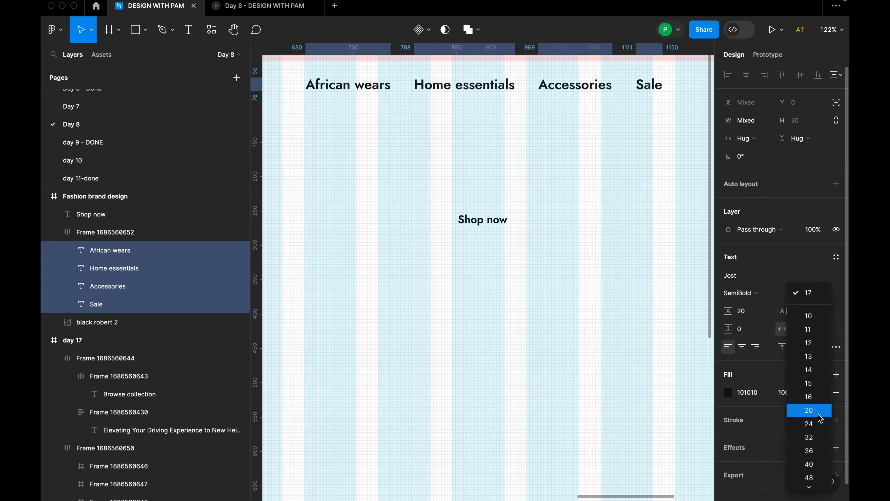
pyautogui.click(808, 396)
# Move the "Shop now" text to X 860, Y 240.
pyautogui.click(491, 220)
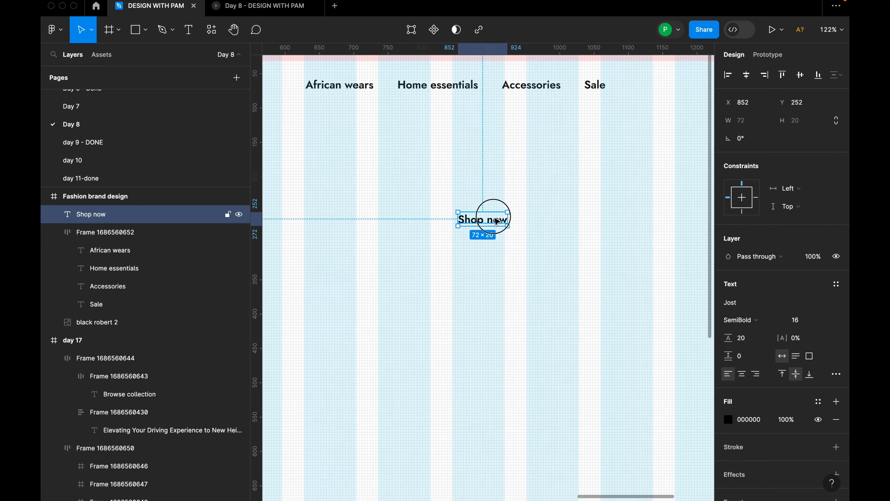
pyautogui.moveTo(496, 221); pyautogui.dragTo(504, 218)
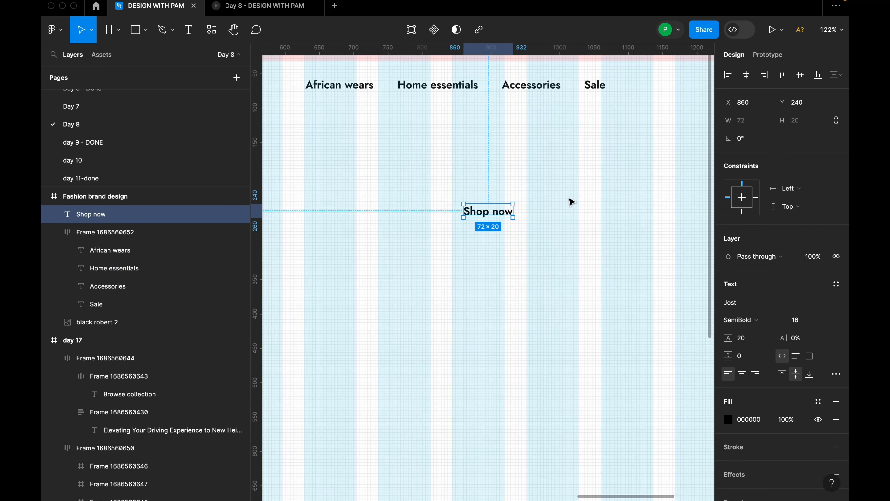
# Wrap the "Shop now" text in an auto layout frame and widen that frame to 178.
pyautogui.scroll(3, 497, 230)
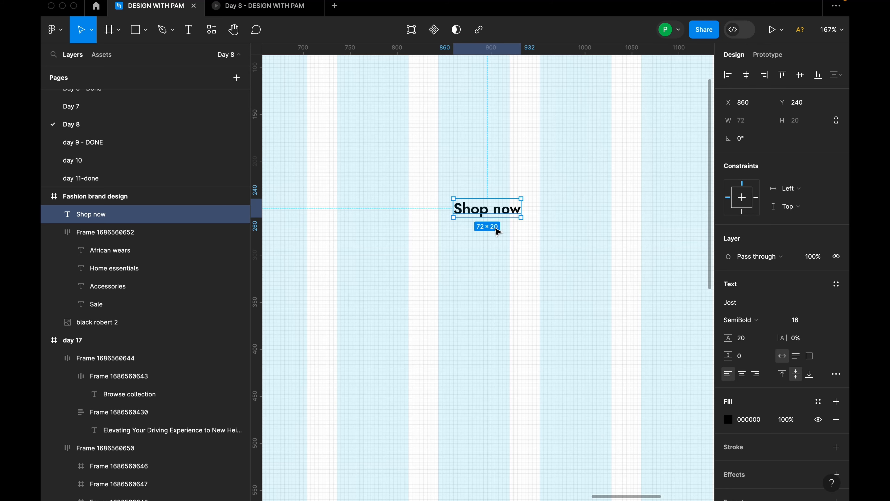
pyautogui.hotkey('shift', 'a')
pyautogui.scroll(-2, 520, 213)
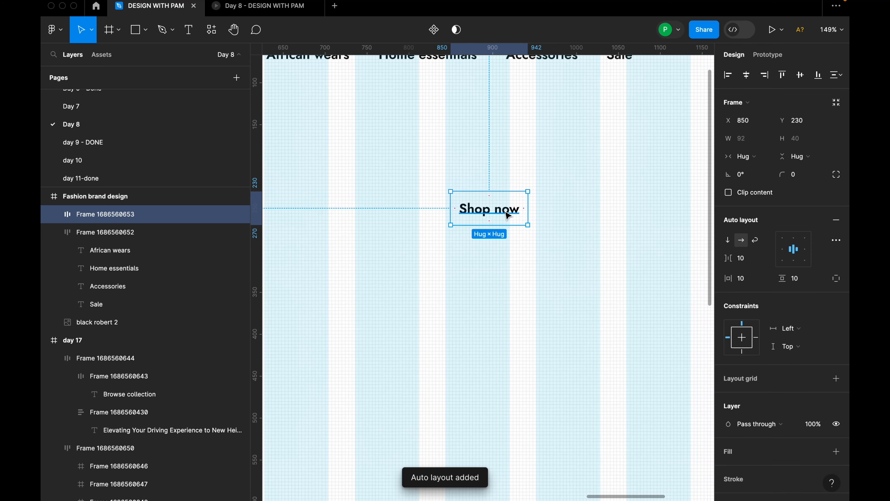
pyautogui.moveTo(530, 210); pyautogui.dragTo(598, 221)
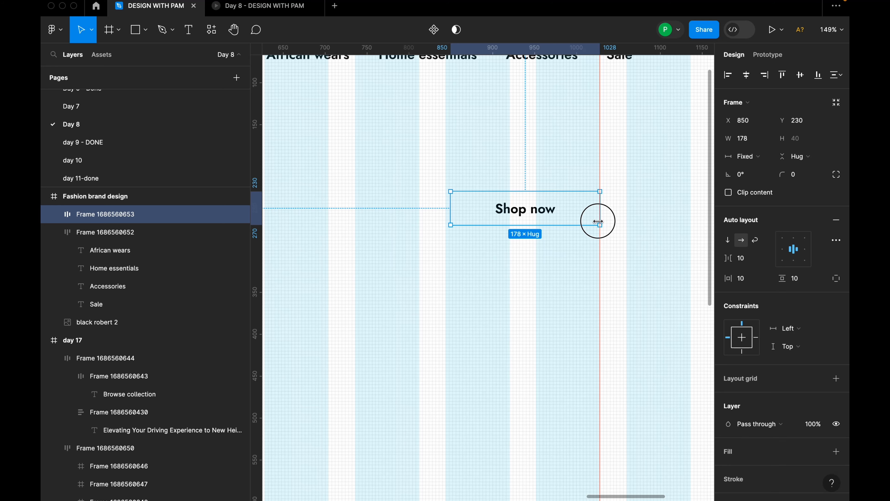
pyautogui.moveTo(598, 221); pyautogui.dragTo(597, 221)
pyautogui.scroll(-3, 489, 223)
pyautogui.moveTo(512, 220); pyautogui.dragTo(655, 142)
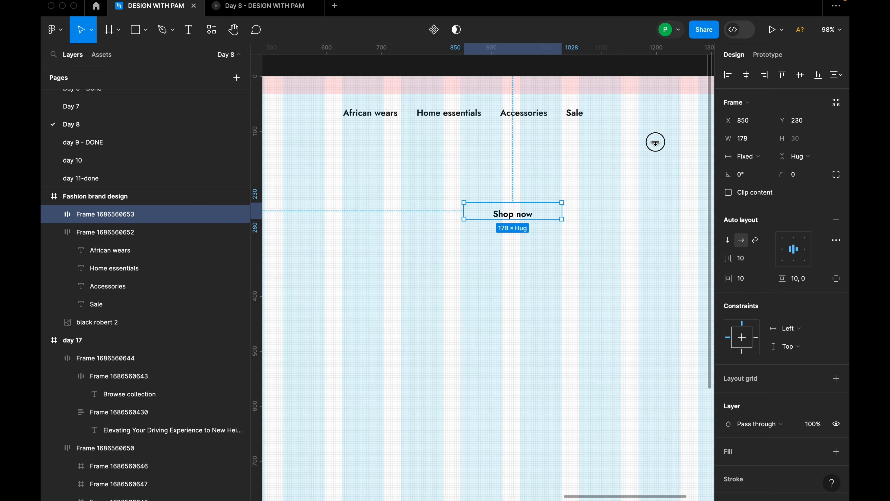
pyautogui.press('super+z')
# Move the "Shop now" button frame into the navigation bar at X 1176, Y 48, beside the Sale text.
pyautogui.scroll(-5, 512, 218)
pyautogui.moveTo(510, 219); pyautogui.dragTo(599, 166)
pyautogui.scroll(3, 608, 166)
# Fill the "Shop now" button frame with the "black 100%" color style.
pyautogui.scroll(-3, 789, 407)
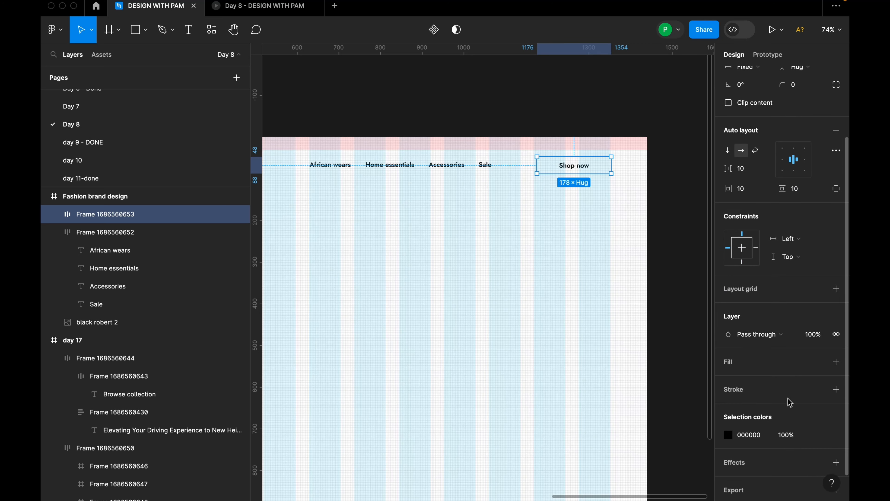
pyautogui.click(836, 361)
pyautogui.click(728, 380)
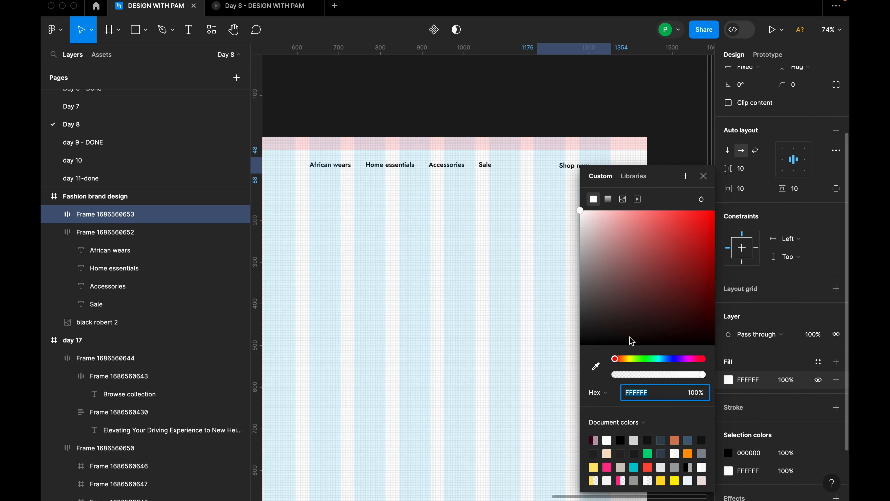
pyautogui.click(818, 361)
pyautogui.click(634, 407)
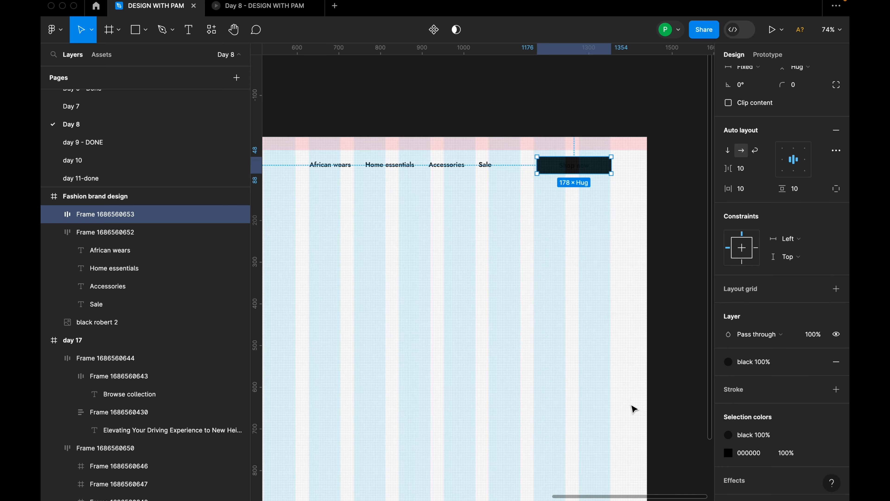
# Fit the "Shop now" button to the last two grid columns, with width 184 at X 1168, Y 46.
pyautogui.scroll(5, 606, 163)
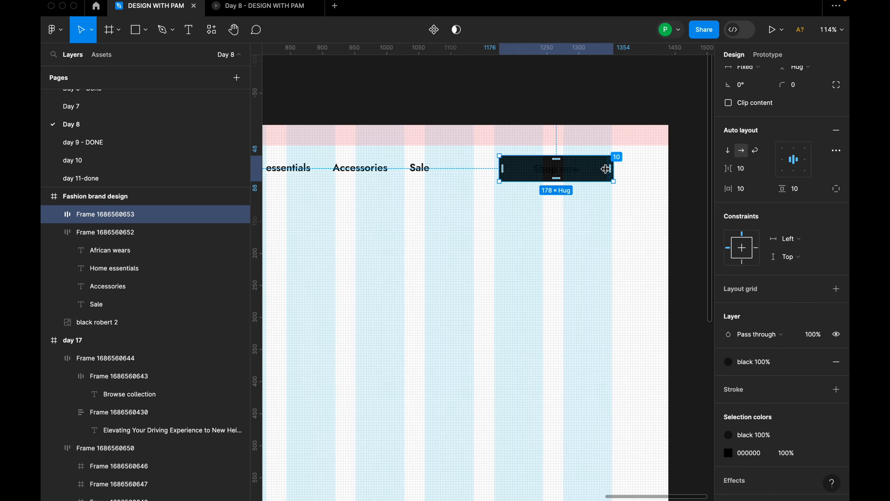
pyautogui.moveTo(600, 170); pyautogui.dragTo(619, 161)
pyautogui.scroll(3, 563, 158)
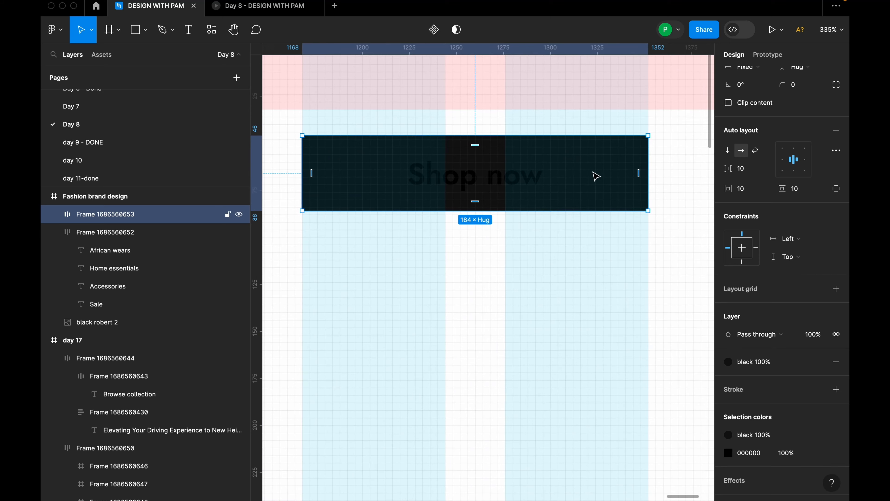
pyautogui.scroll(1, 298, 163)
pyautogui.scroll(-4, 298, 163)
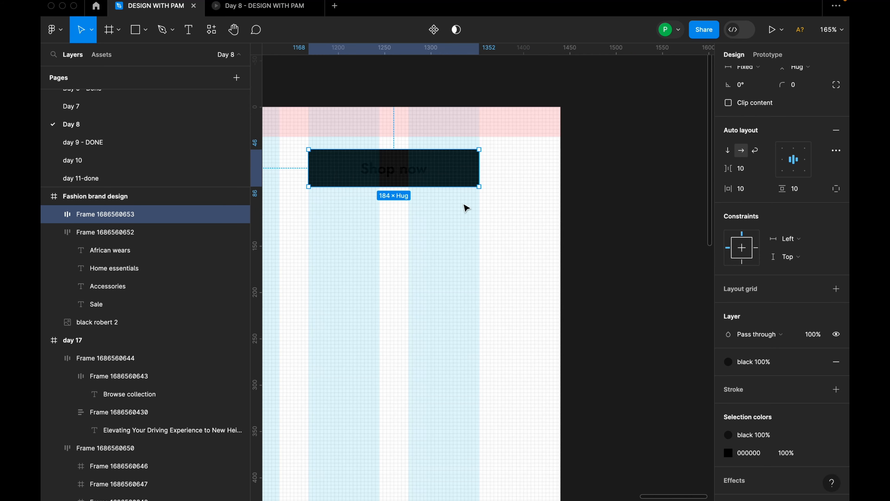
# Change the fill of the "Shop now" text inside the black button to white.
pyautogui.hscroll(-3, 490, 211)
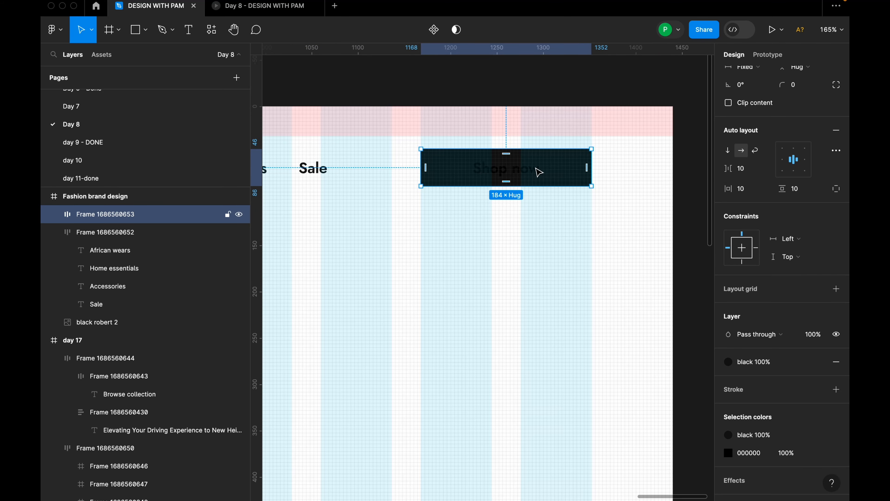
pyautogui.doubleClick(537, 173)
pyautogui.click(551, 239)
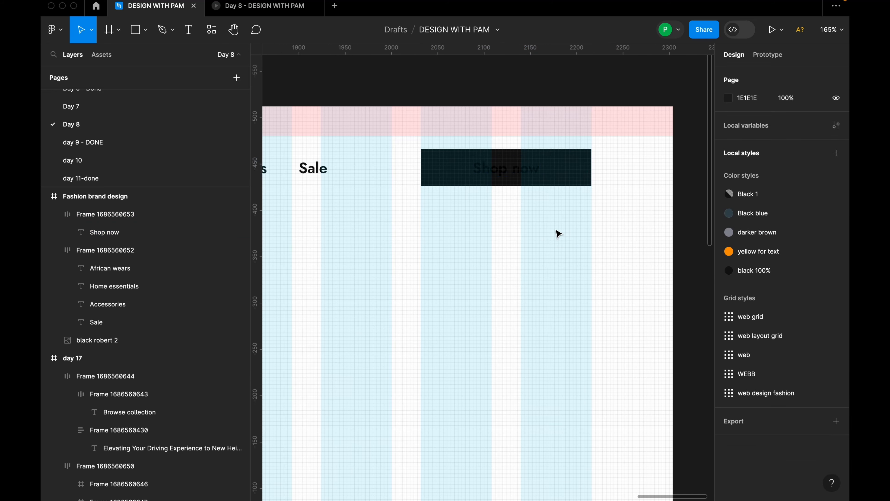
pyautogui.click(516, 173)
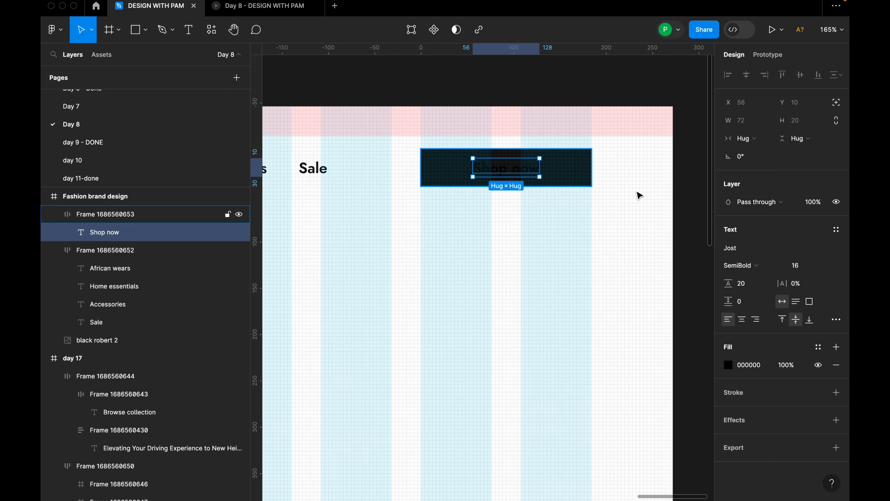
pyautogui.click(728, 365)
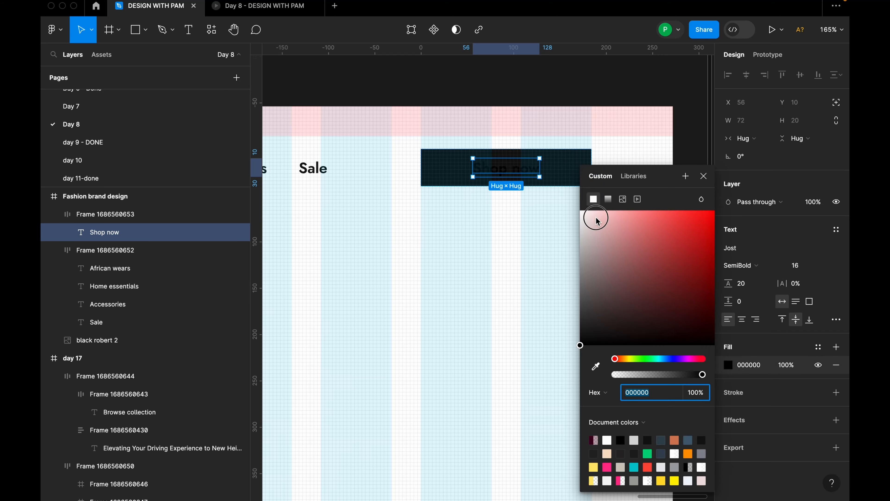
pyautogui.moveTo(595, 217); pyautogui.dragTo(564, 208)
pyautogui.click(550, 218)
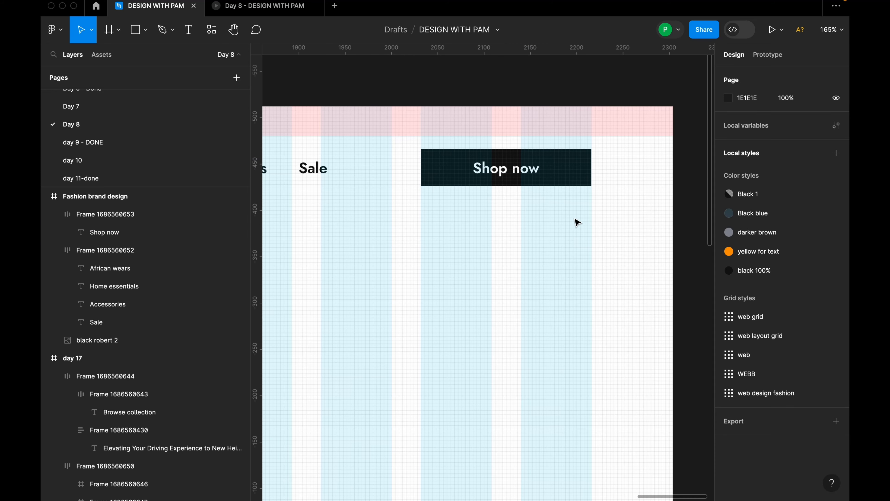
# Set the "Shop now" button's horizontal padding to 24 and its vertical padding to 8.
pyautogui.click(574, 177)
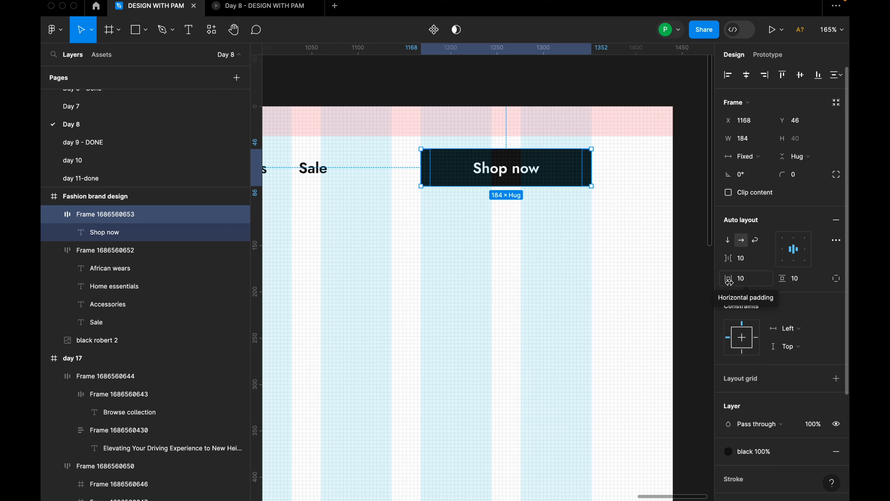
pyautogui.click(750, 284)
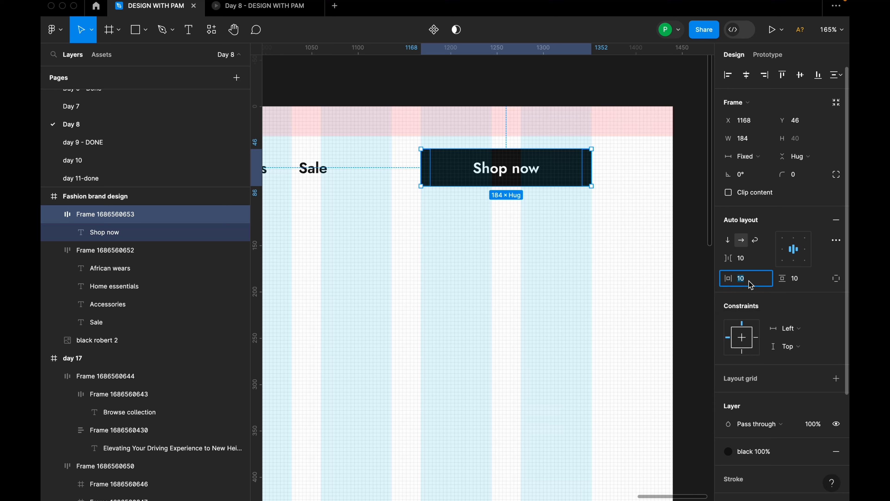
pyautogui.write('24')
pyautogui.press('Return')
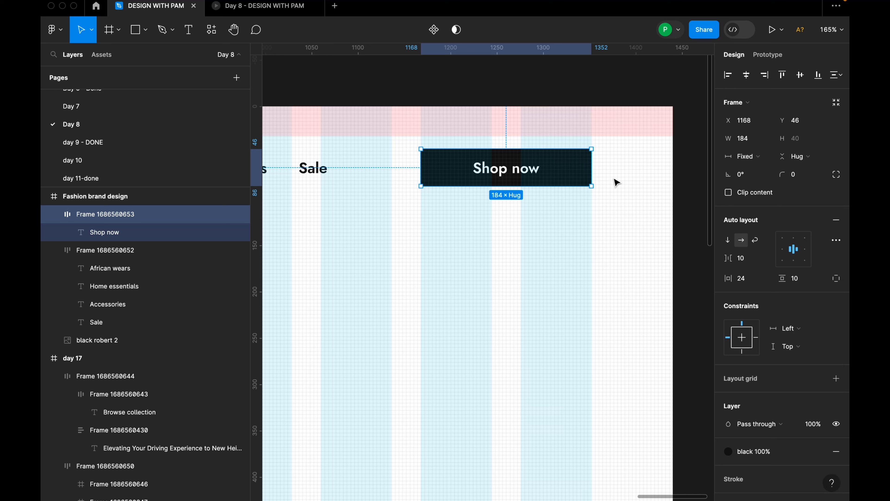
pyautogui.click(782, 280)
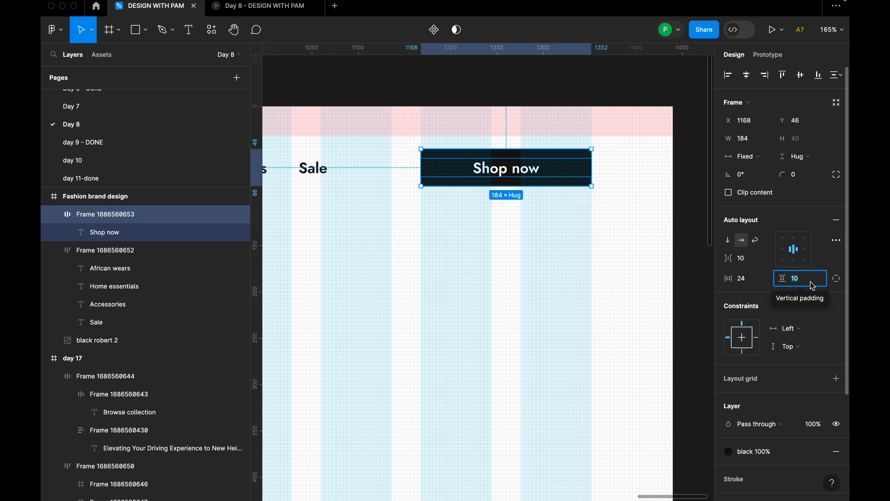
pyautogui.write('8')
pyautogui.press('Return')
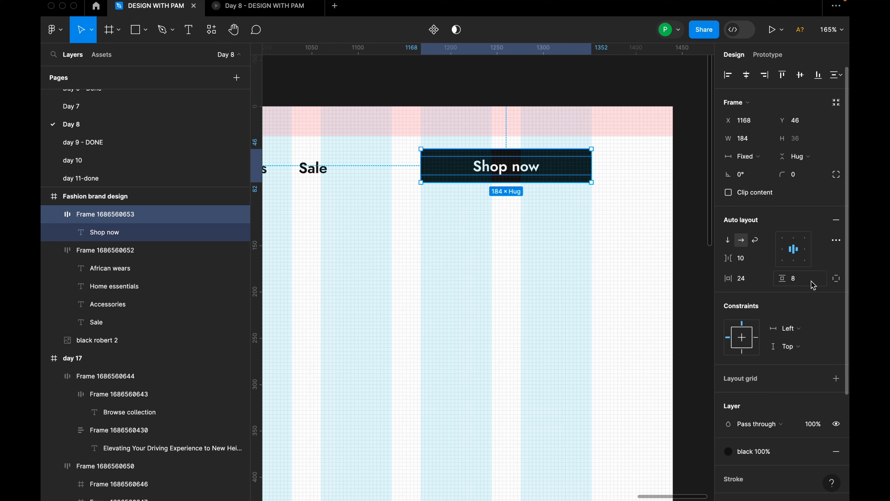
# Move the "Shop now" button to Y 48, centering it vertically on the navigation texts.
pyautogui.click(614, 214)
pyautogui.click(577, 178)
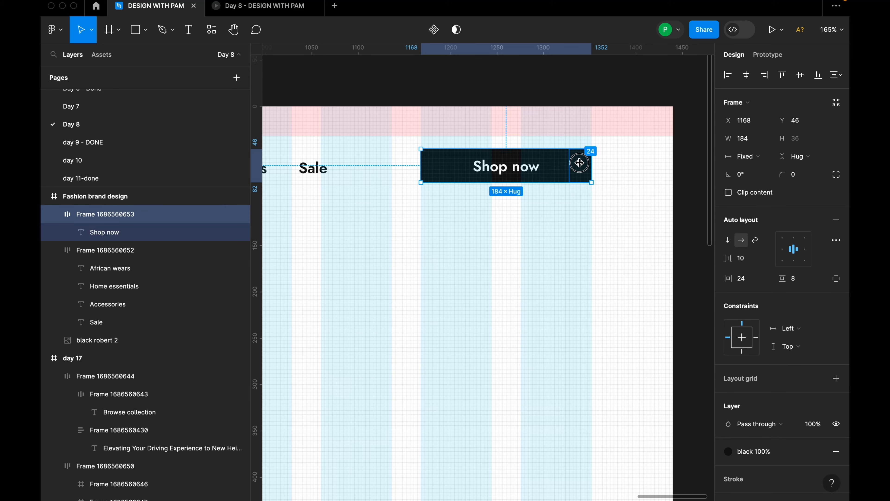
pyautogui.moveTo(565, 172); pyautogui.dragTo(566, 175)
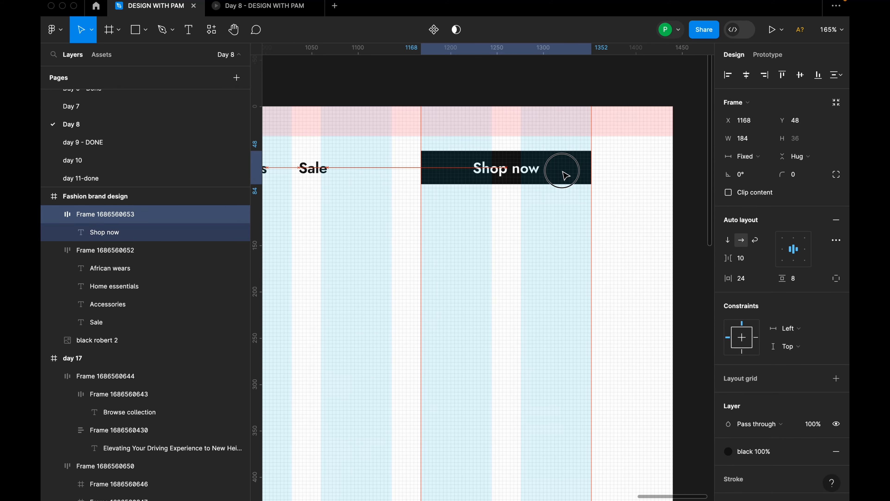
pyautogui.scroll(-10, 566, 174)
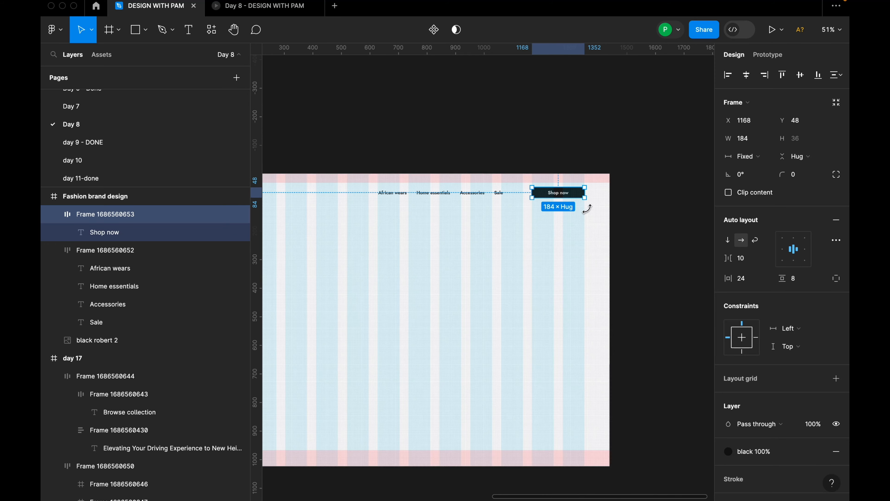
# Compare the new navigation bar and the rest of the layout with the day 17 reference frame.
pyautogui.click(564, 227)
pyautogui.scroll(-8, 567, 229)
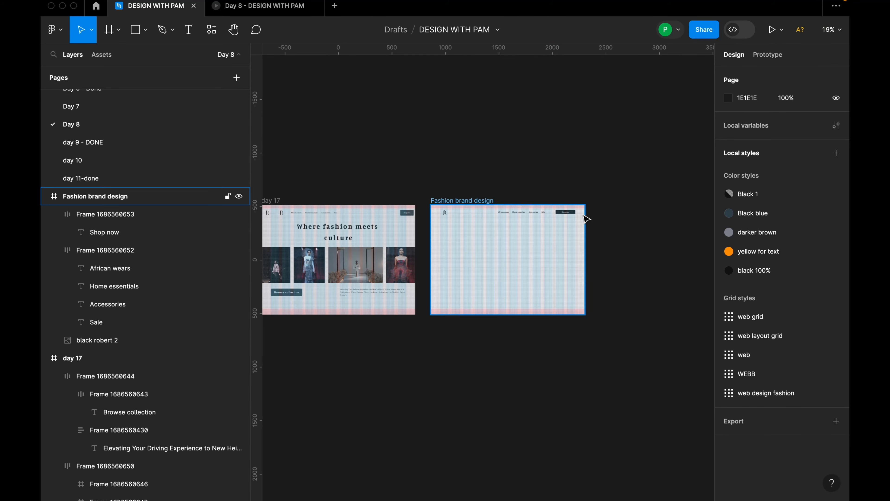
pyautogui.scroll(3, 584, 217)
pyautogui.scroll(-4, 579, 217)
pyautogui.scroll(8, 580, 224)
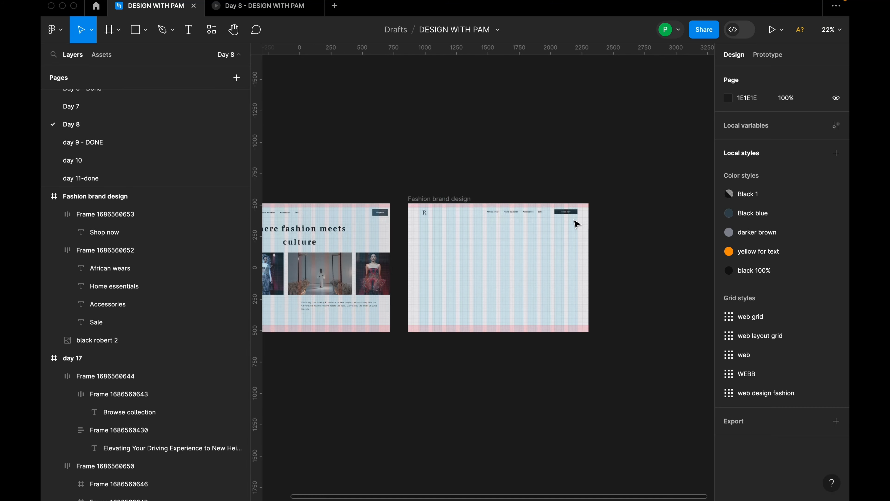
pyautogui.scroll(-6, 577, 223)
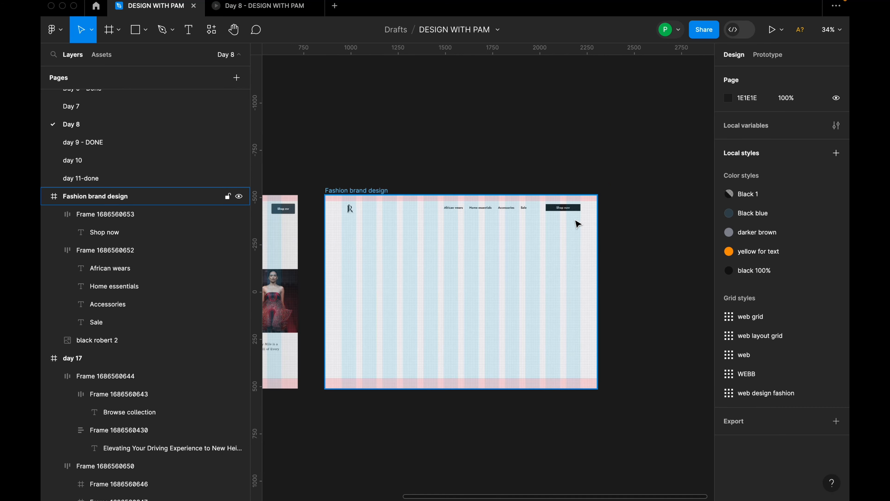
pyautogui.hscroll(-5, 421, 151)
pyautogui.scroll(5, 489, 161)
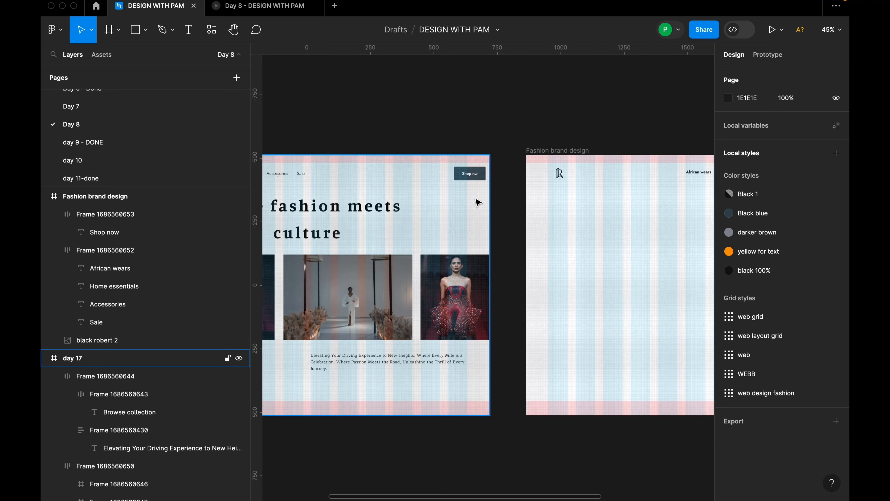
pyautogui.scroll(-5, 477, 197)
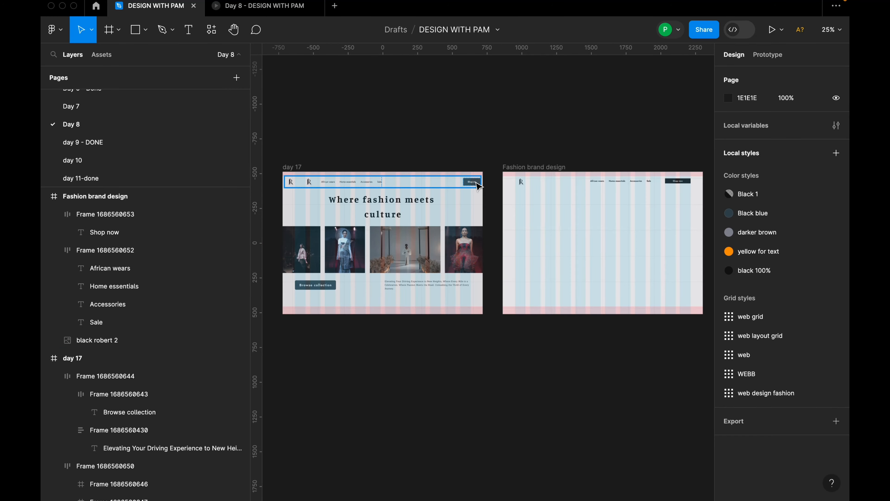
pyautogui.scroll(10, 695, 188)
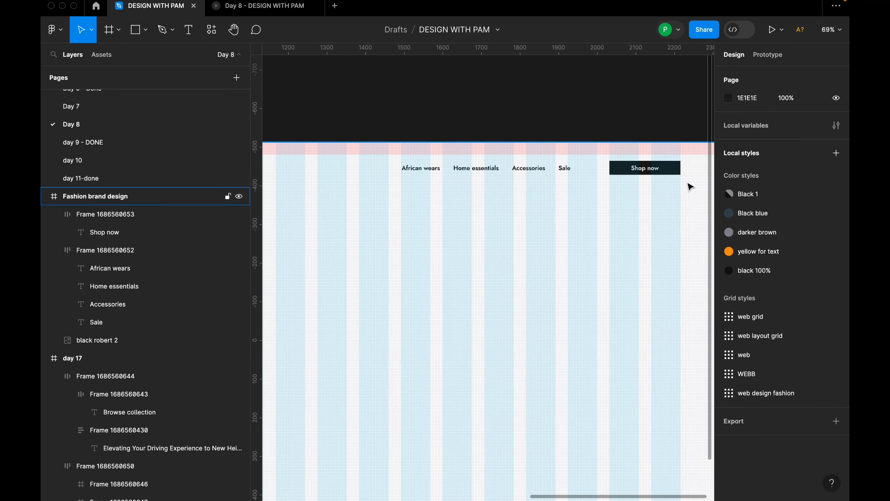
# Duplicate the "Shop now" button and place the copy at X 88, Y 514 in the Fashion brand design frame.
pyautogui.click(659, 161)
pyautogui.scroll(-10, 672, 187)
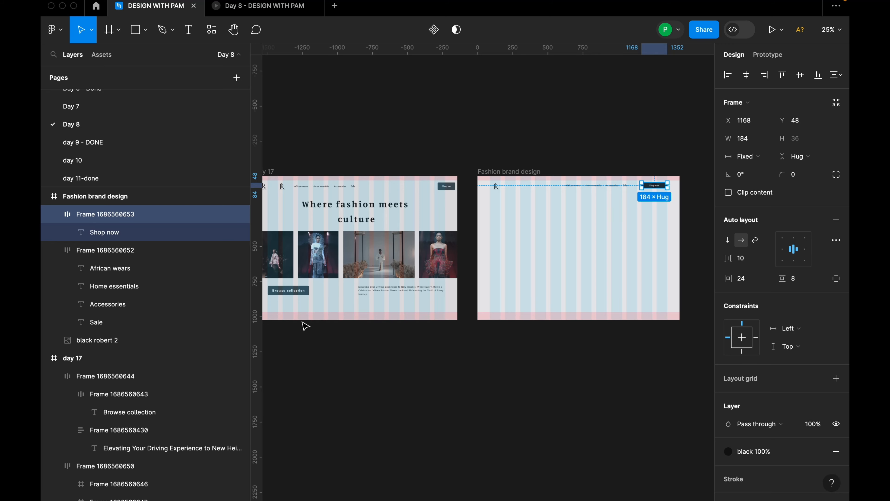
pyautogui.moveTo(303, 310); pyautogui.dragTo(319, 291)
pyautogui.scroll(-2, 319, 291)
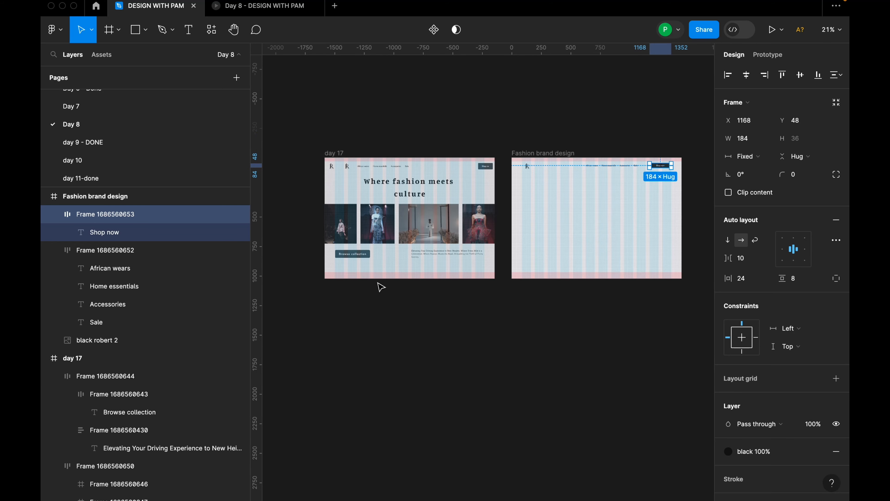
pyautogui.moveTo(661, 165); pyautogui.dragTo(540, 222)
# Set the height of the duplicated "Shop now" button to 64.
pyautogui.scroll(5, 540, 222)
pyautogui.scroll(5, 552, 223)
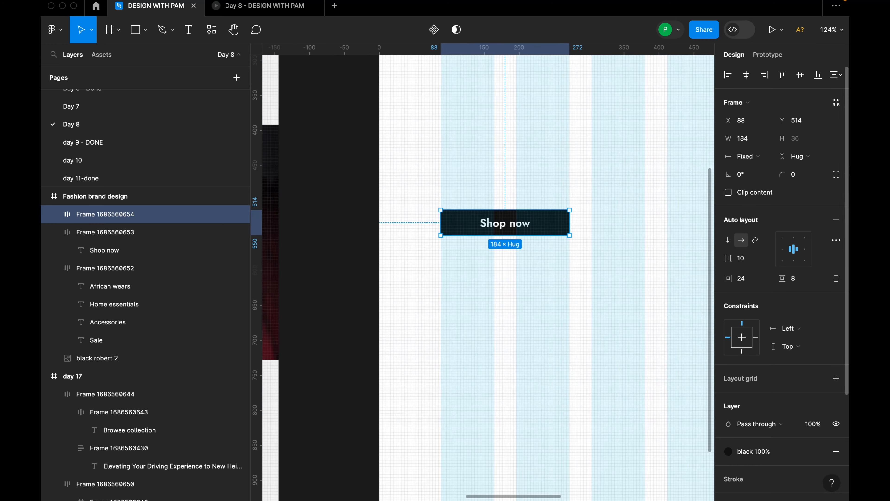
pyautogui.click(805, 145)
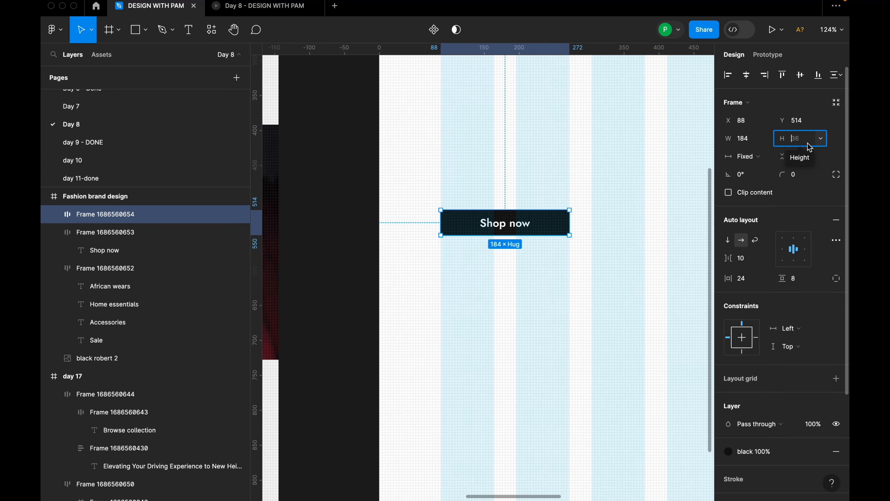
pyautogui.write('64')
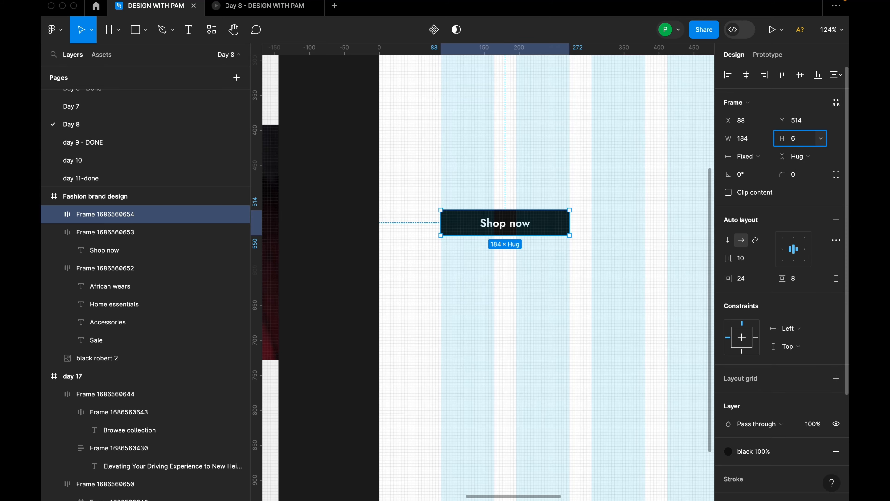
pyautogui.press('Return')
pyautogui.scroll(-5, 538, 223)
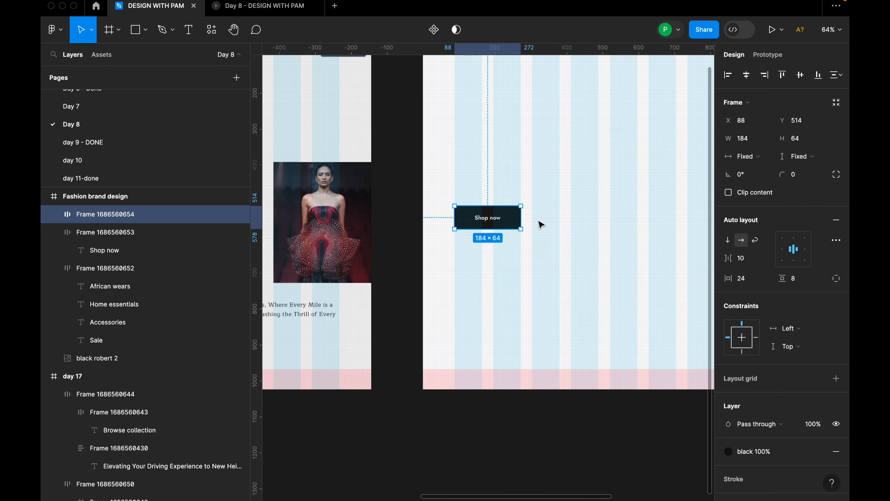
# Widen the duplicated "Shop now" button to 292 and change its label to "Browse categories".
pyautogui.scroll(5, 535, 223)
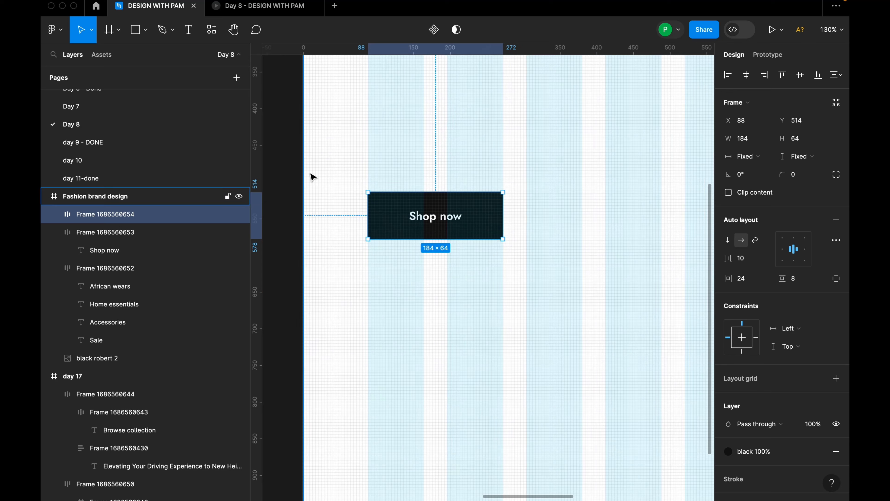
pyautogui.moveTo(504, 219); pyautogui.dragTo(584, 223)
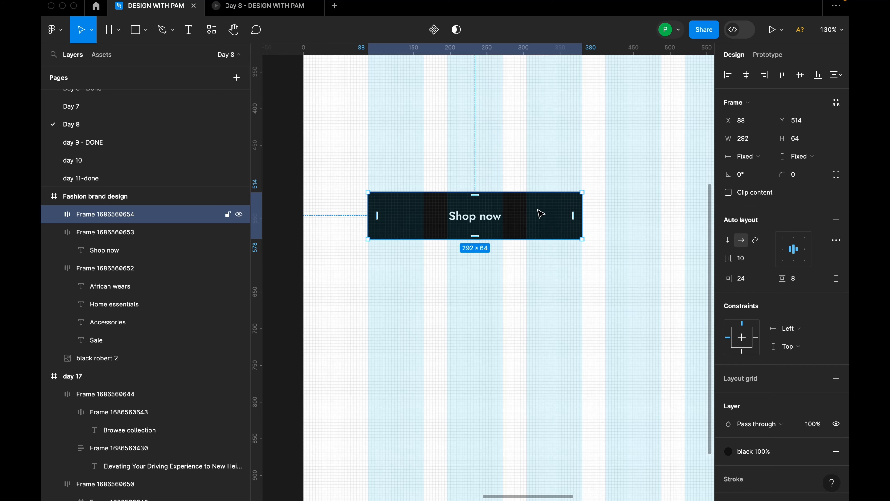
pyautogui.scroll(3, 538, 214)
pyautogui.scroll(-3, 529, 218)
pyautogui.doubleClick(494, 219)
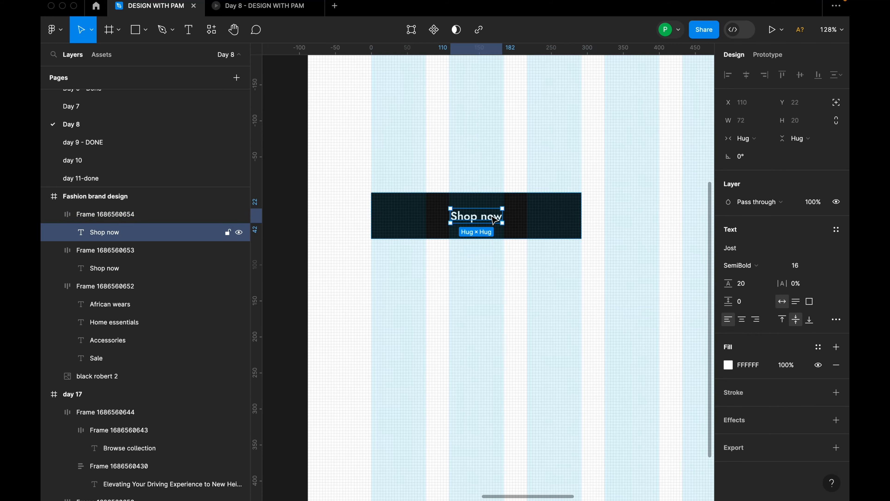
pyautogui.doubleClick(495, 219)
pyautogui.write('Br')
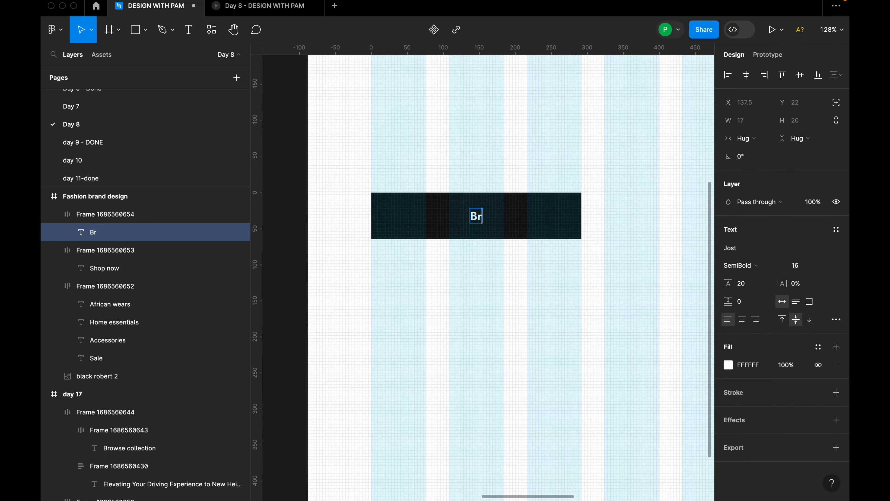
pyautogui.write('owse categories')
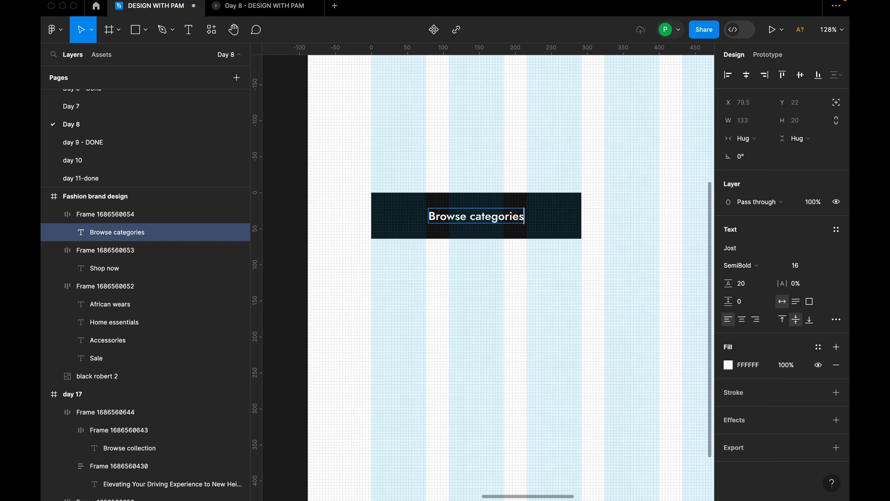
pyautogui.press('Escape')
pyautogui.click(523, 281)
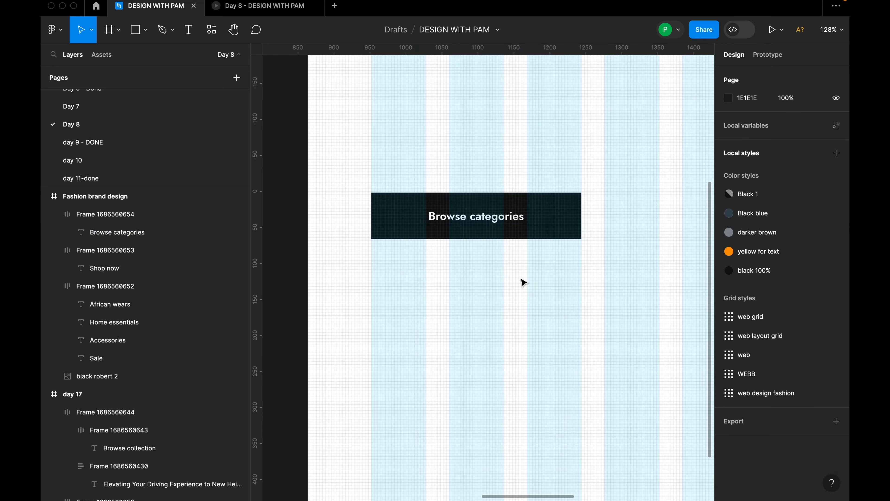
# Set the font size of the "Browse categories" button label to 24.
pyautogui.scroll(-3, 521, 278)
pyautogui.doubleClick(465, 205)
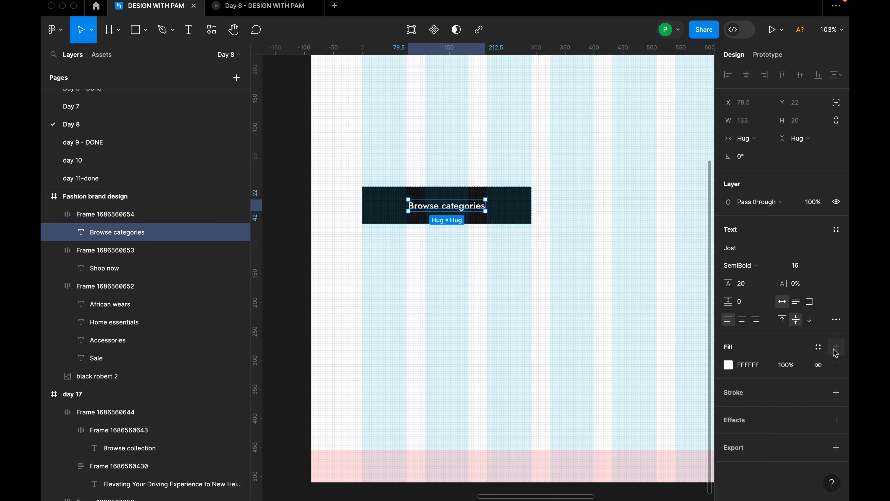
pyautogui.click(828, 266)
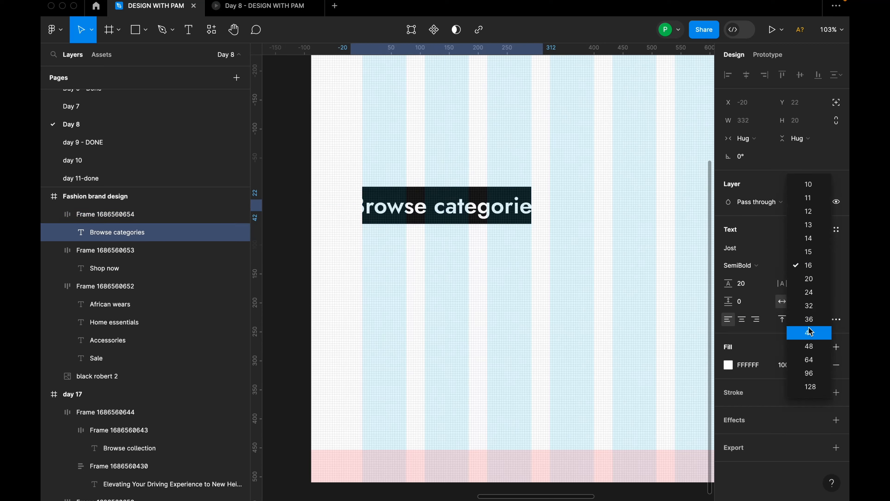
pyautogui.click(811, 293)
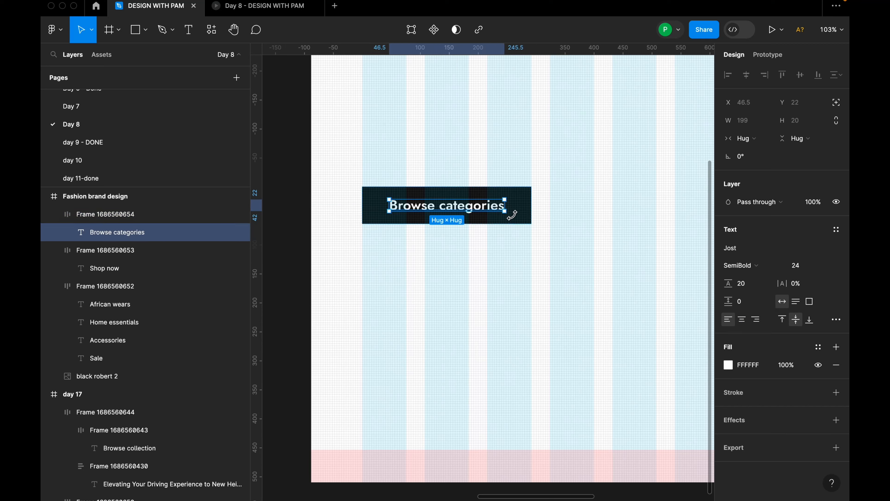
# Set the corner radius of both the "Browse categories" and "Shop now" buttons to 8.
pyautogui.click(514, 223)
pyautogui.scroll(-6, 519, 214)
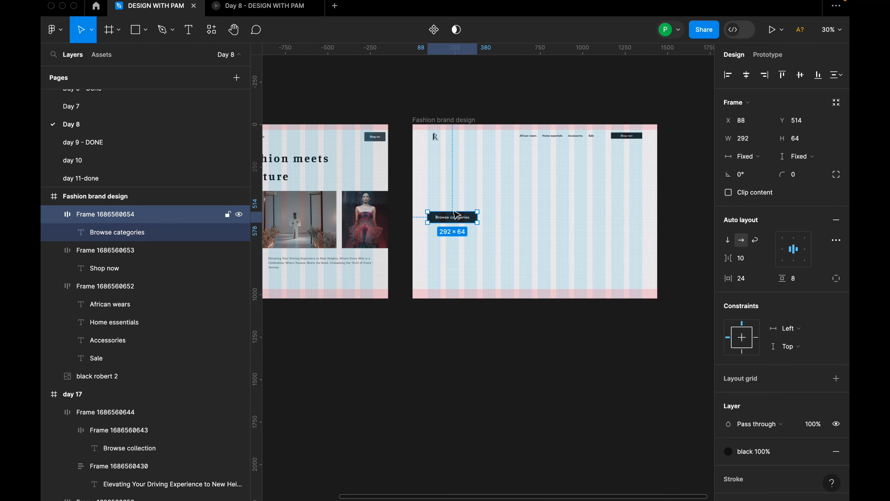
pyautogui.click(807, 177)
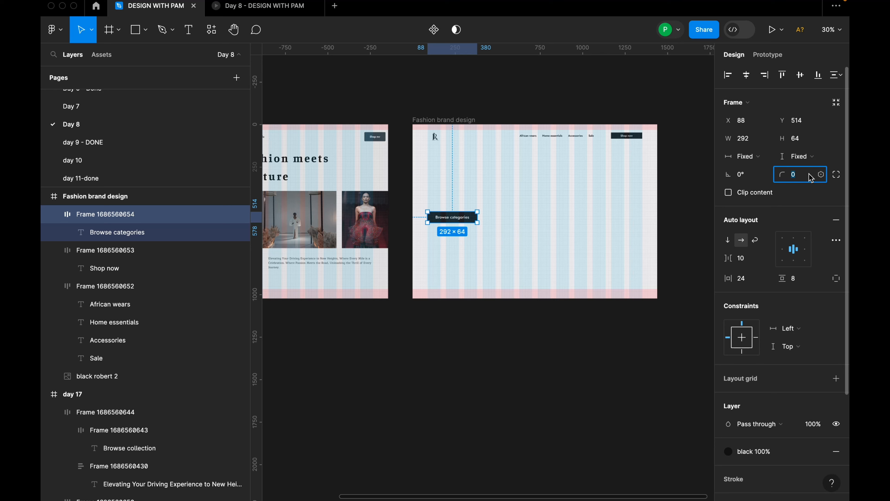
pyautogui.click(708, 203)
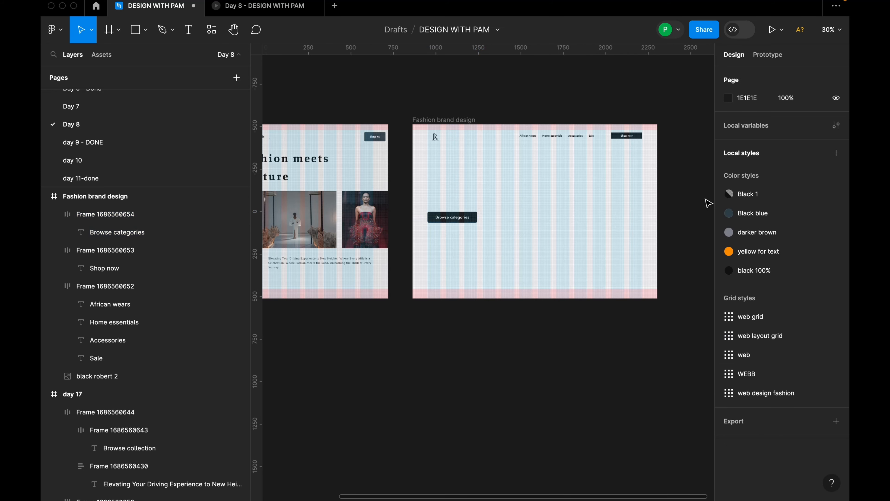
pyautogui.click(626, 136)
pyautogui.click(806, 174)
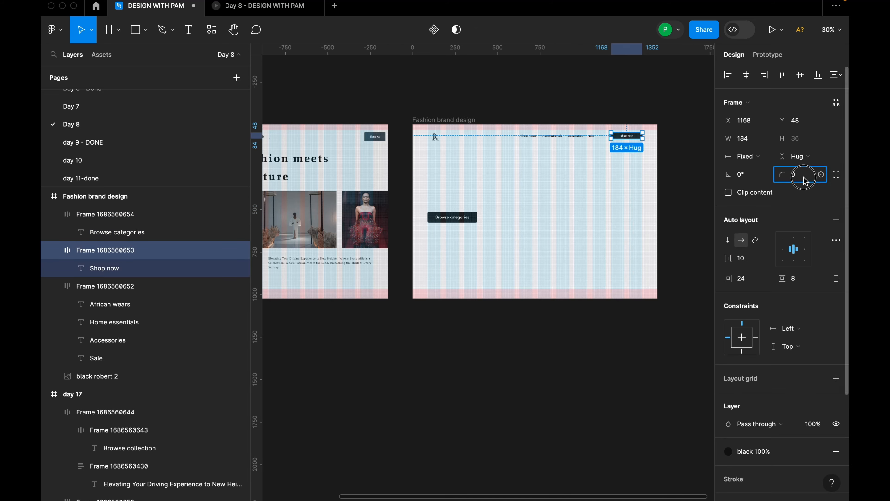
pyautogui.write('8')
pyautogui.press('Return')
pyautogui.click(673, 187)
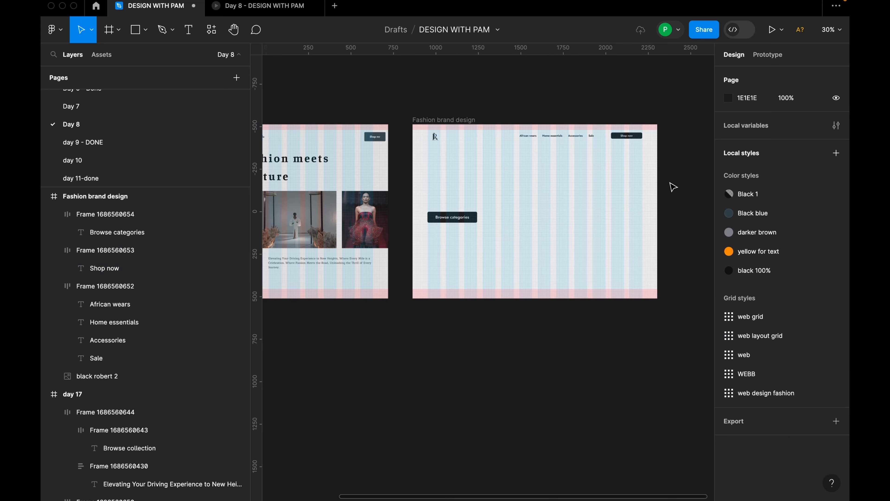
# Move the "Browse categories" button down to Y 544, keeping X at 88.
pyautogui.scroll(-3, 457, 246)
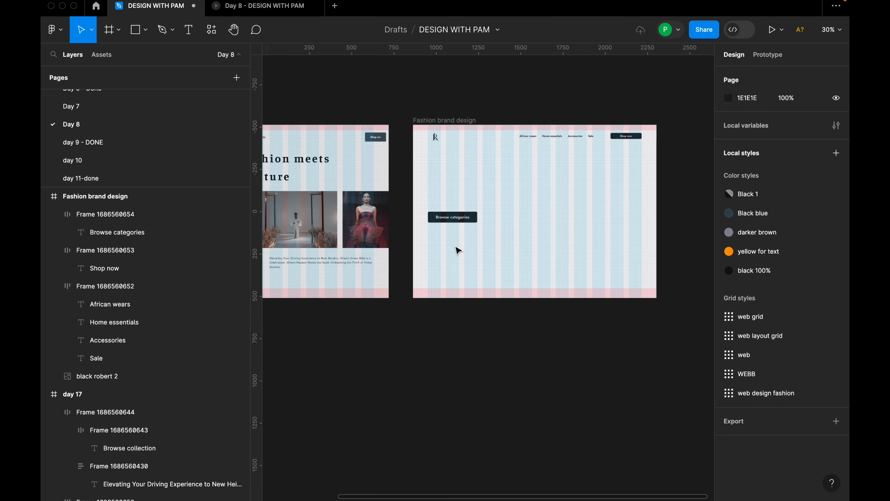
pyautogui.click(462, 236)
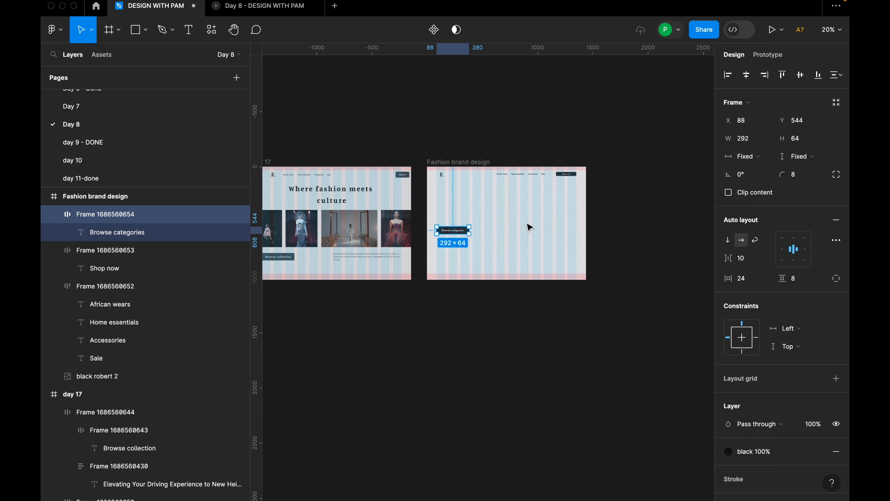
# Combine the navigation links and the "Shop now" button into one horizontal auto layout frame.
pyautogui.scroll(5, 532, 227)
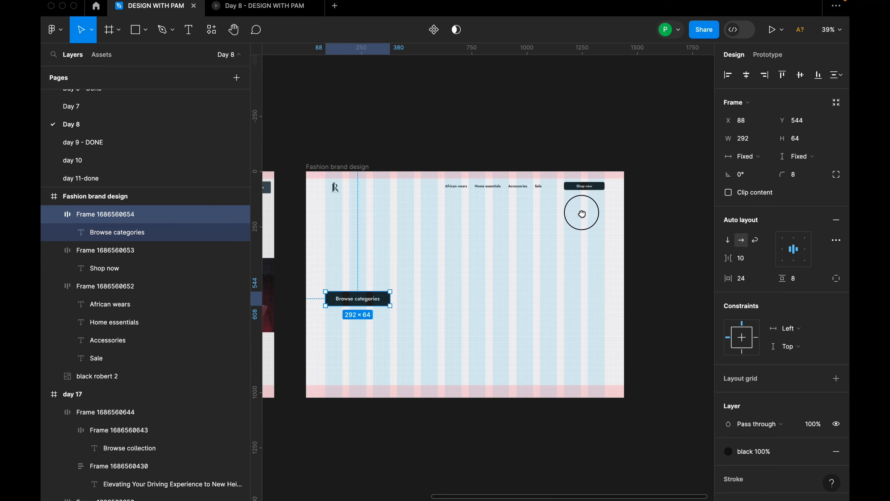
pyautogui.scroll(2, 578, 212)
pyautogui.click(591, 197)
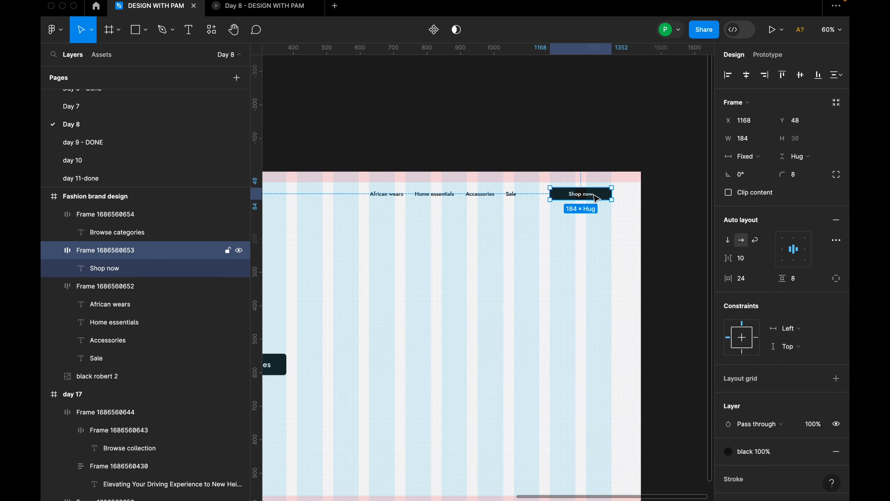
pyautogui.scroll(1, 596, 198)
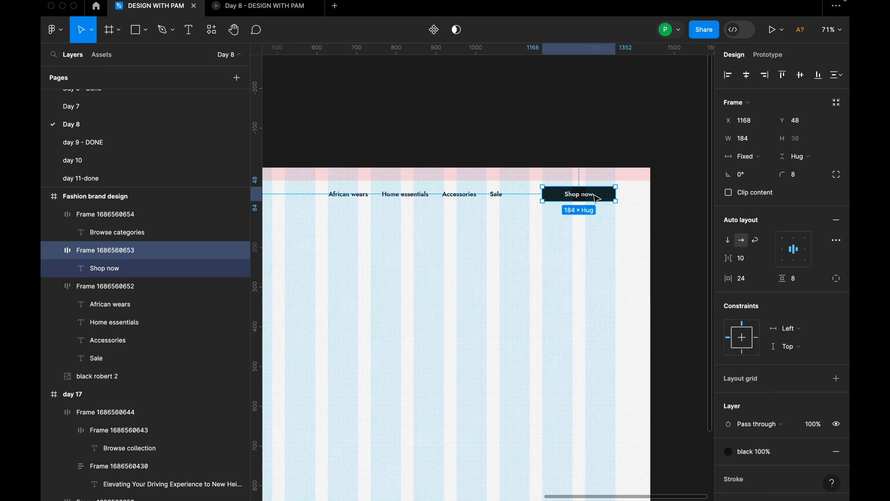
pyautogui.keyDown('shift'); pyautogui.click(486, 197); pyautogui.keyUp('shift')
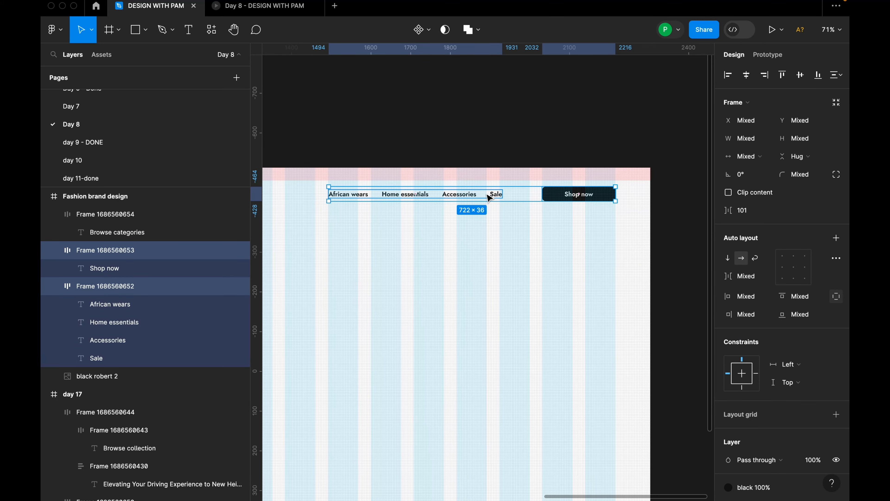
pyautogui.hotkey('shift', 'a')
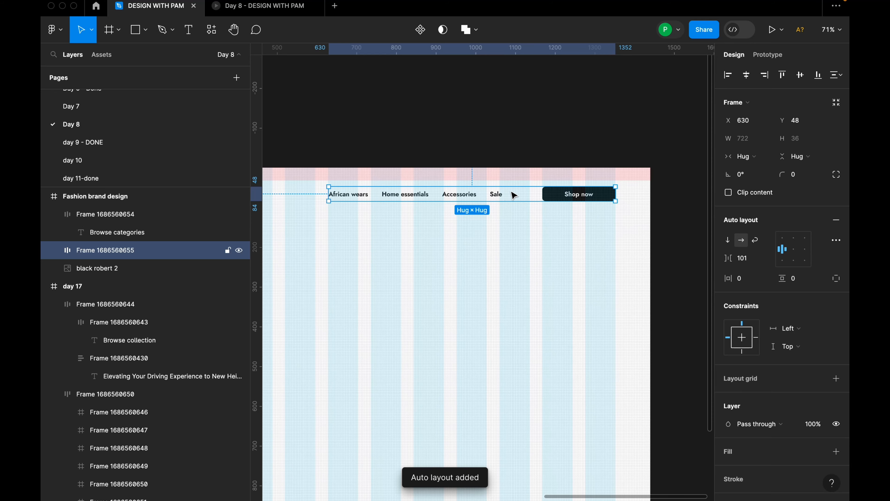
# Combine the logo and the navigation group into one auto layout frame with its contents centered.
pyautogui.scroll(-5, 631, 206)
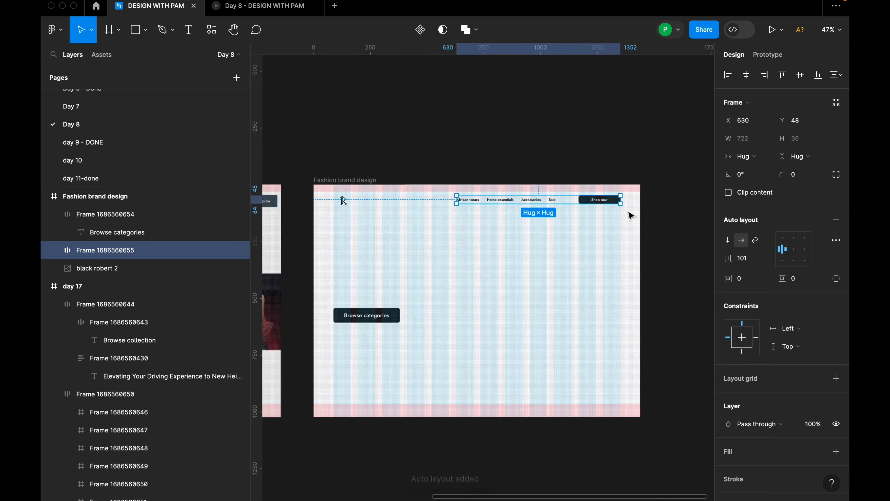
pyautogui.keyDown('shift'); pyautogui.click(401, 202); pyautogui.keyUp('shift')
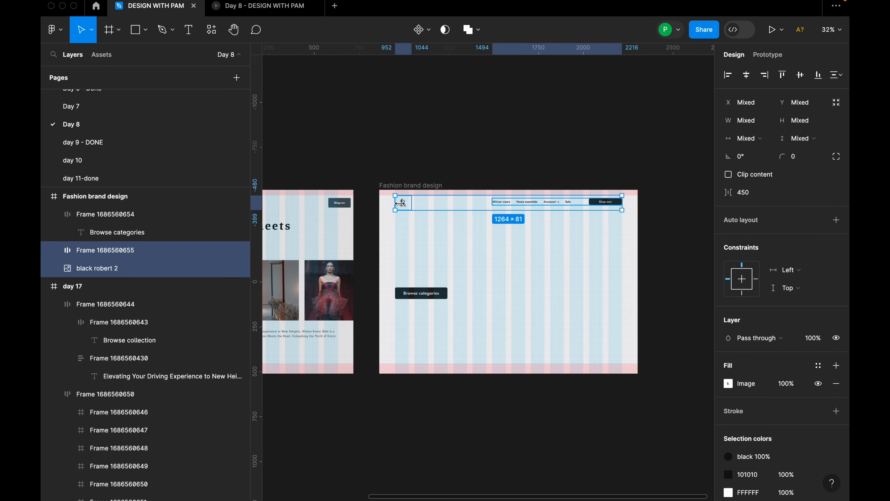
pyautogui.hotkey('shift', 'a')
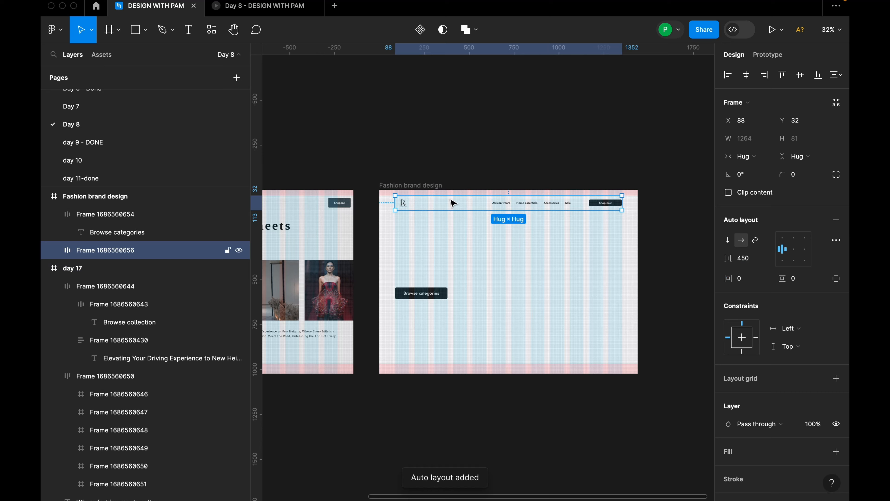
pyautogui.click(793, 249)
pyautogui.scroll(3, 592, 228)
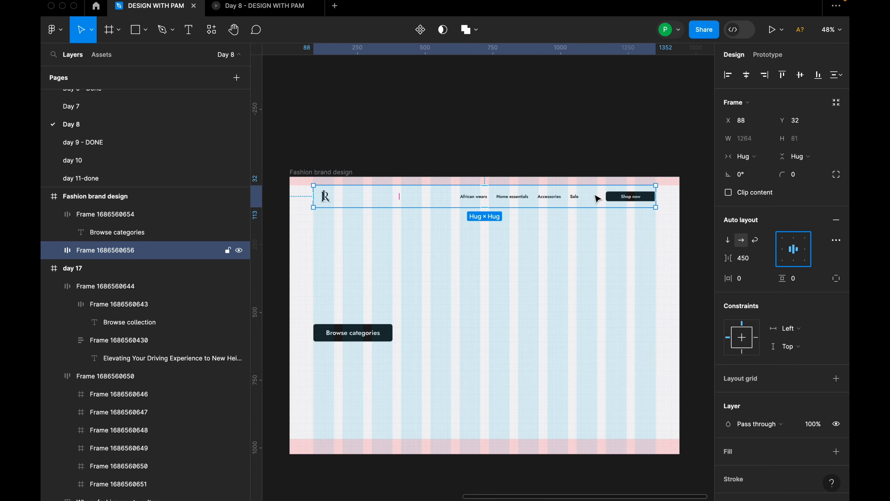
pyautogui.click(612, 232)
# Add the heading text "Where fashion meets culture" below the navigation bar in the Fashion brand design frame.
pyautogui.scroll(-5, 606, 237)
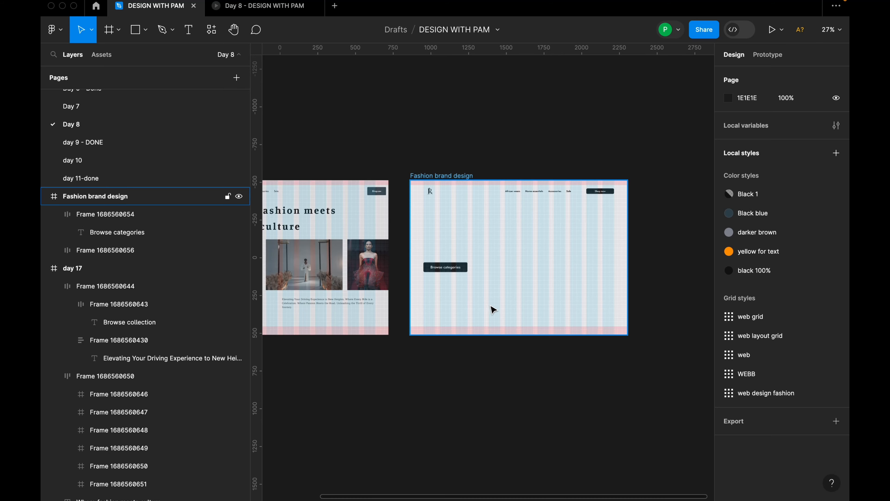
pyautogui.scroll(-2, 493, 310)
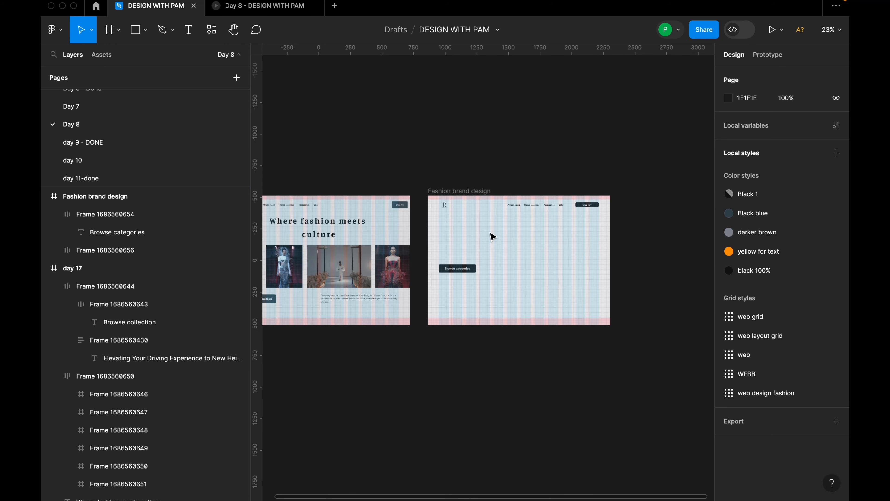
pyautogui.press('t')
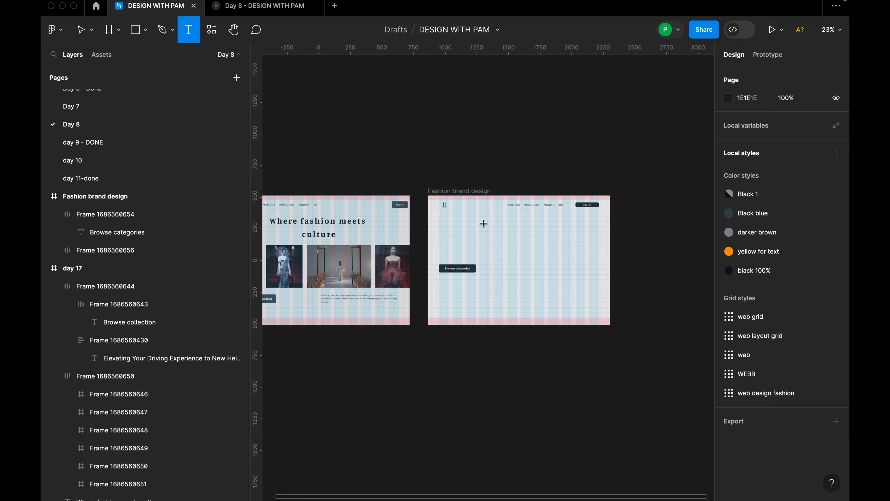
pyautogui.click(483, 222)
pyautogui.write('Where fasj')
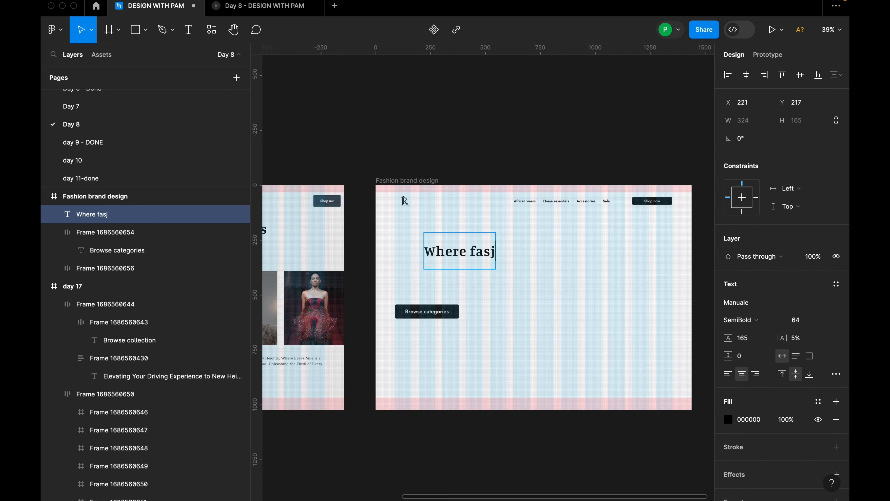
pyautogui.press('BackSpace')
pyautogui.press('BackSpace')
pyautogui.press('BackSpace')
pyautogui.write('hion me')
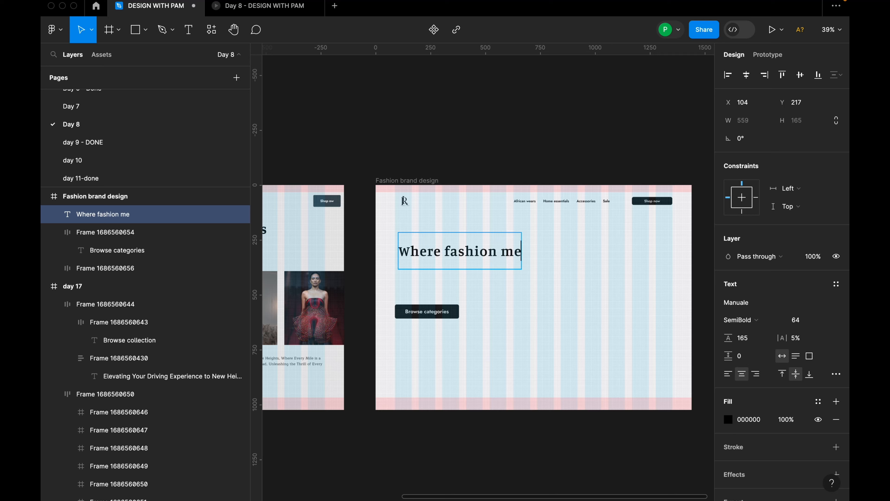
pyautogui.write('ets cul')
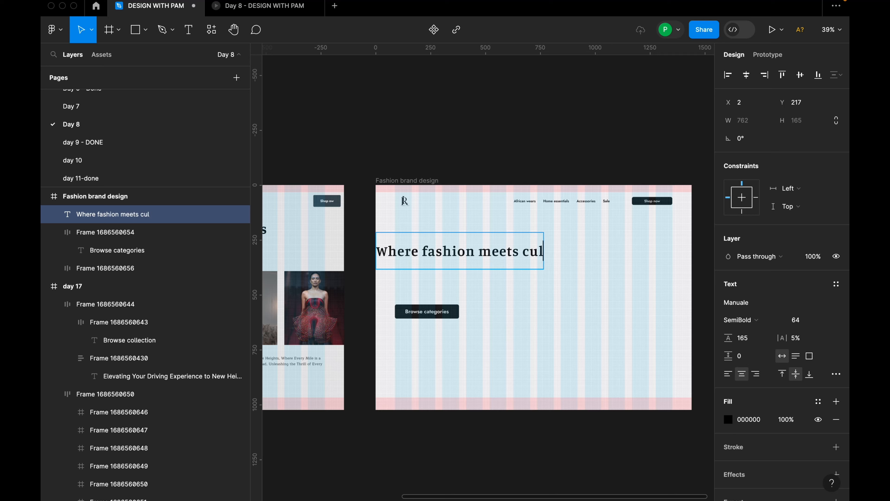
pyautogui.write('ture')
pyautogui.press('Escape')
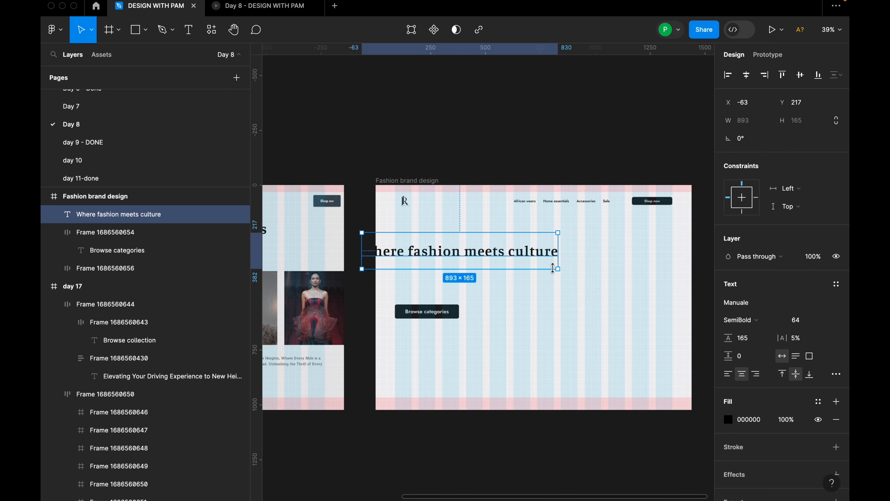
# Center the heading horizontally in the frame at X 274, Y 187, and break it onto a second line before "culture".
pyautogui.moveTo(552, 268); pyautogui.dragTo(617, 248)
pyautogui.scroll(-3, 617, 248)
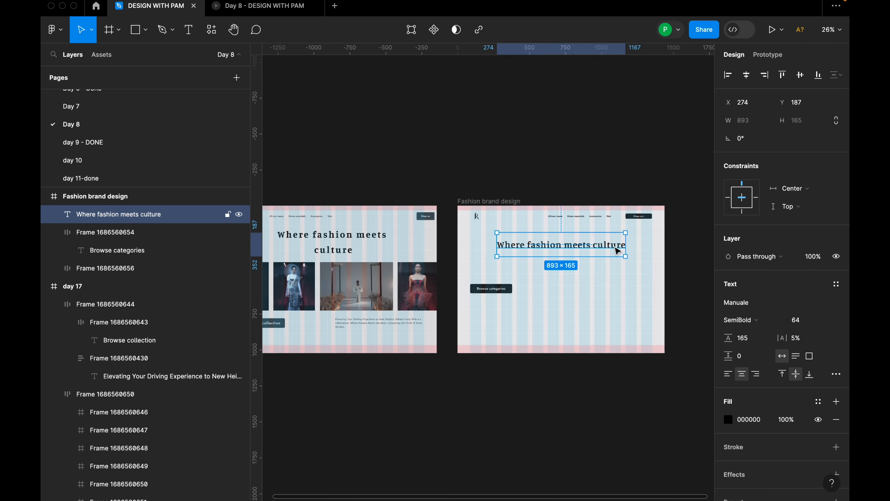
pyautogui.doubleClick(595, 251)
pyautogui.click(595, 250)
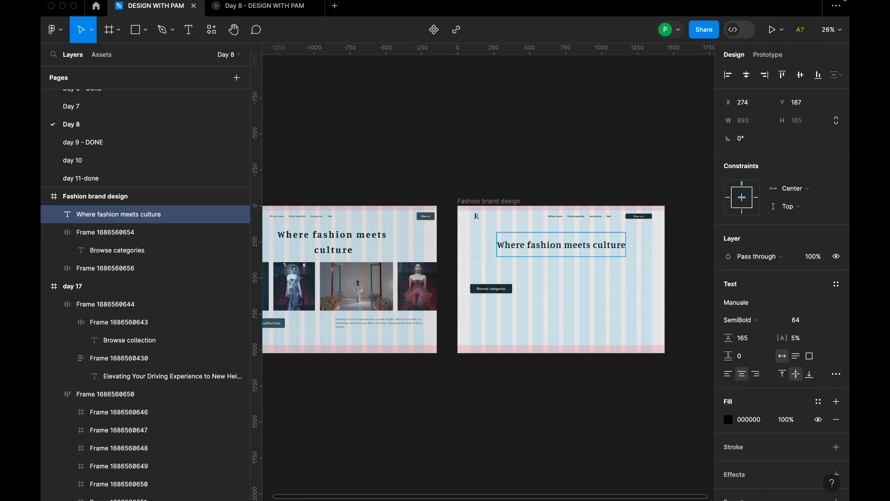
pyautogui.press('Return')
pyautogui.press('Escape')
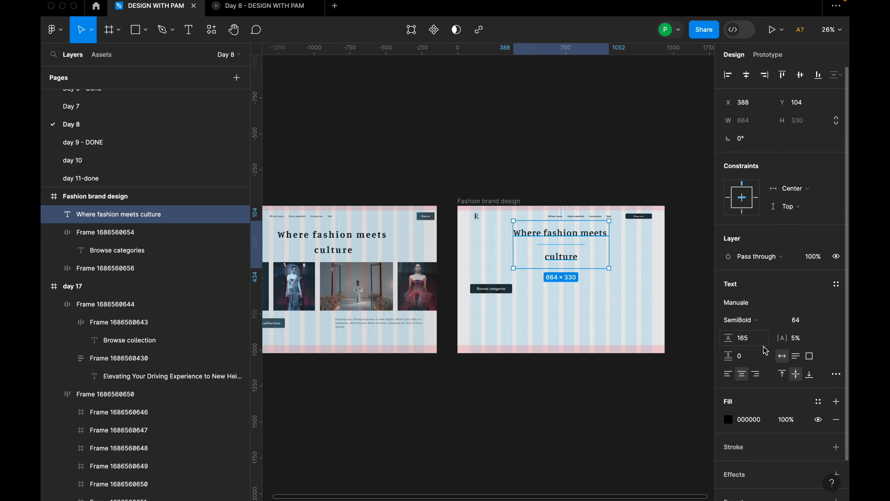
# Set the heading's line height to 121 and its letter spacing to 15%.
pyautogui.moveTo(728, 338); pyautogui.dragTo(696, 339)
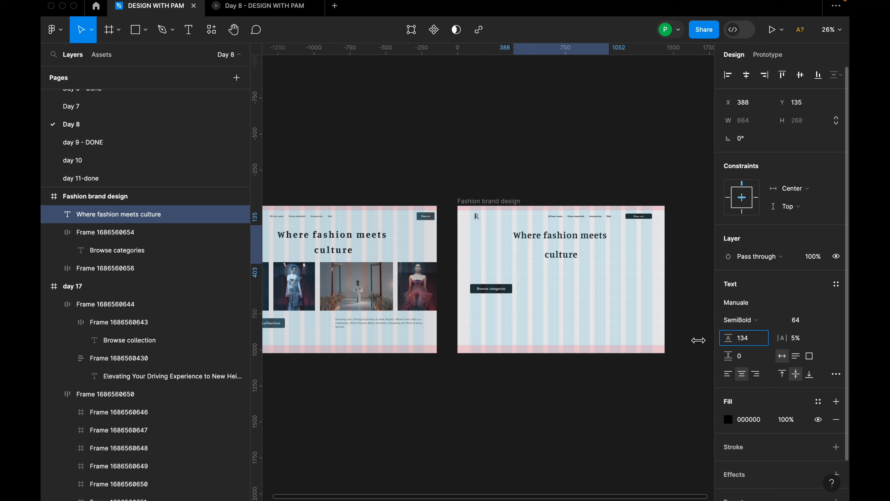
pyautogui.moveTo(698, 340); pyautogui.dragTo(698, 340)
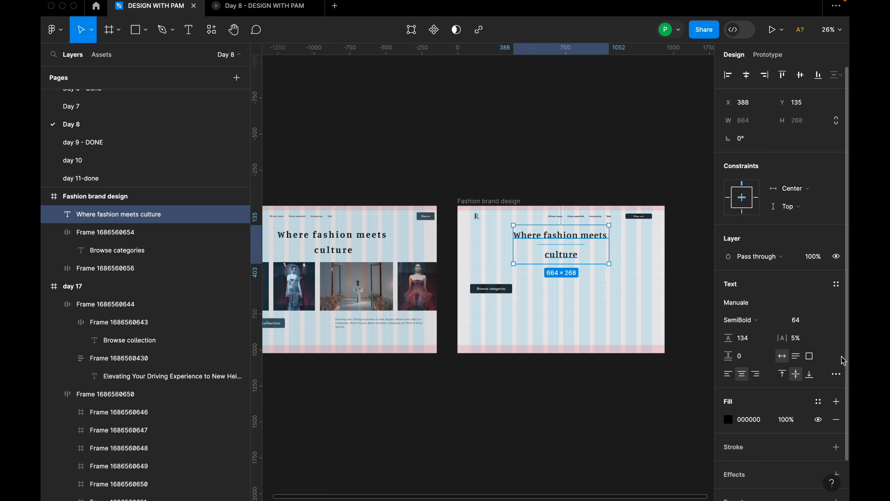
pyautogui.moveTo(782, 341); pyautogui.dragTo(787, 340)
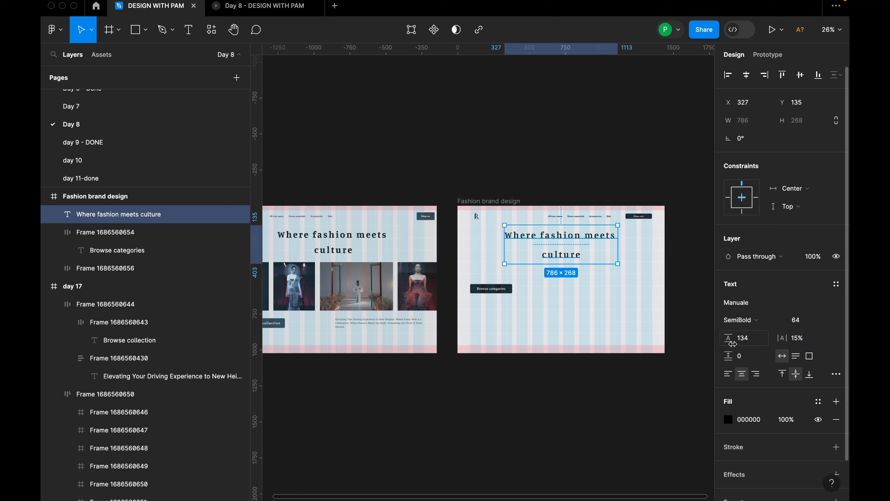
pyautogui.moveTo(729, 337)
pyautogui.mouseDown()
pyautogui.moveTo(712, 337)
pyautogui.moveTo(719, 336)
pyautogui.mouseUp()
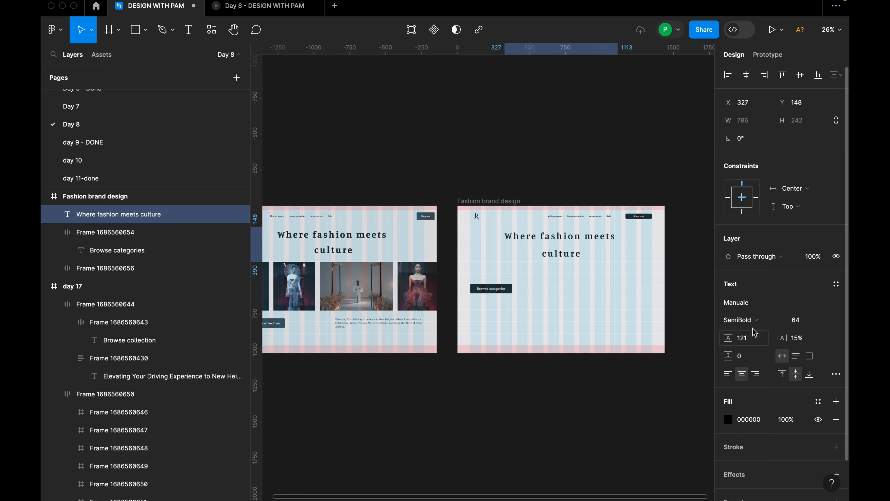
# Change the heading's font weight to Bold and center the heading horizontally in the frame.
pyautogui.click(753, 320)
pyautogui.click(763, 334)
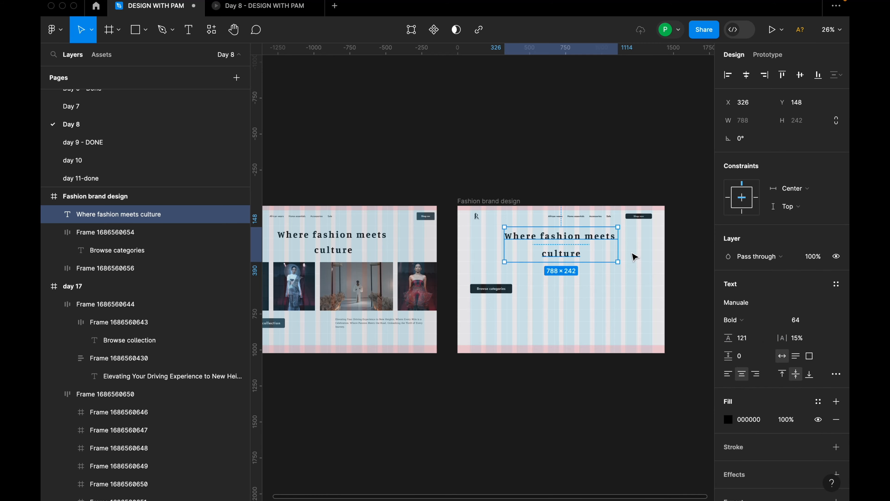
pyautogui.click(592, 242)
pyautogui.scroll(5, 643, 246)
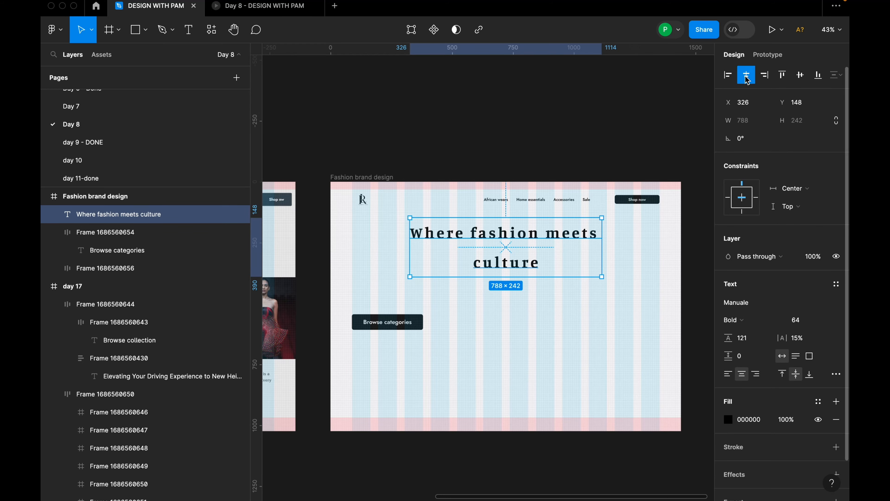
pyautogui.click(622, 126)
# Move the Browse categories button down to X 96, Y 660 in the Fashion brand design frame.
pyautogui.scroll(-4, 623, 186)
pyautogui.click(497, 260)
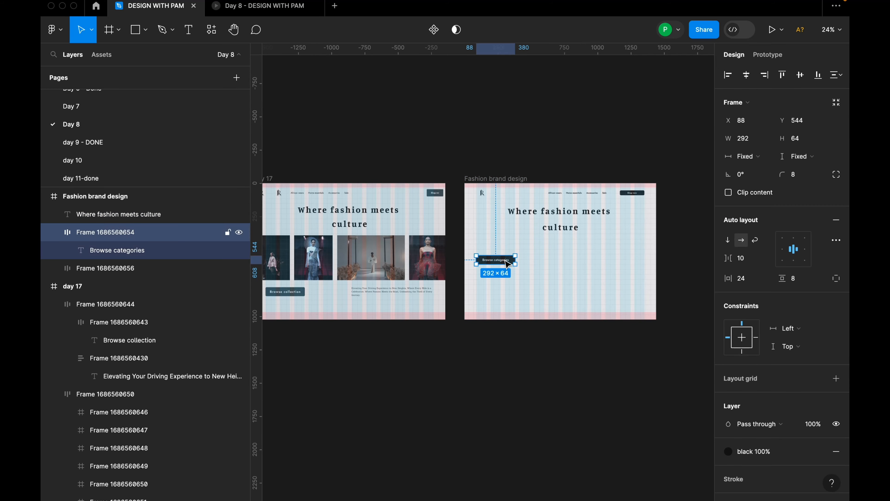
pyautogui.moveTo(497, 260); pyautogui.dragTo(501, 276)
pyautogui.moveTo(546, 257); pyautogui.dragTo(552, 232)
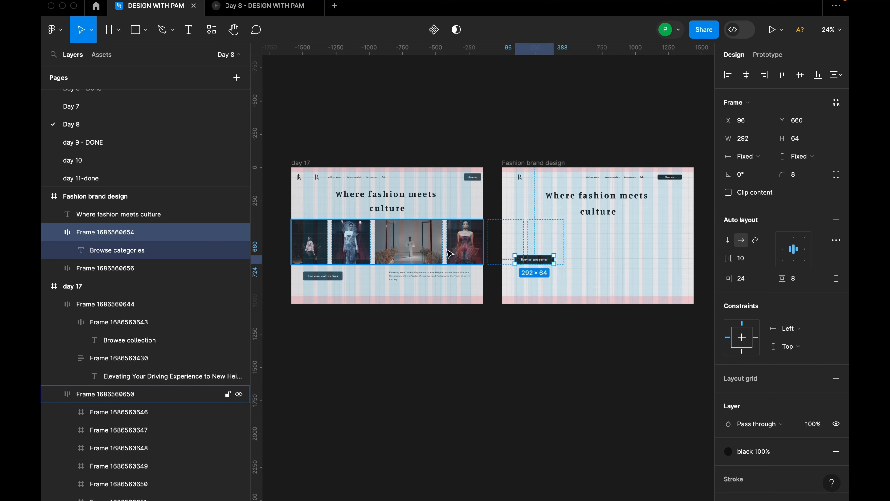
# Inspect the text settings of the paragraph beneath the images in the day 17 frame.
pyautogui.scroll(3, 633, 298)
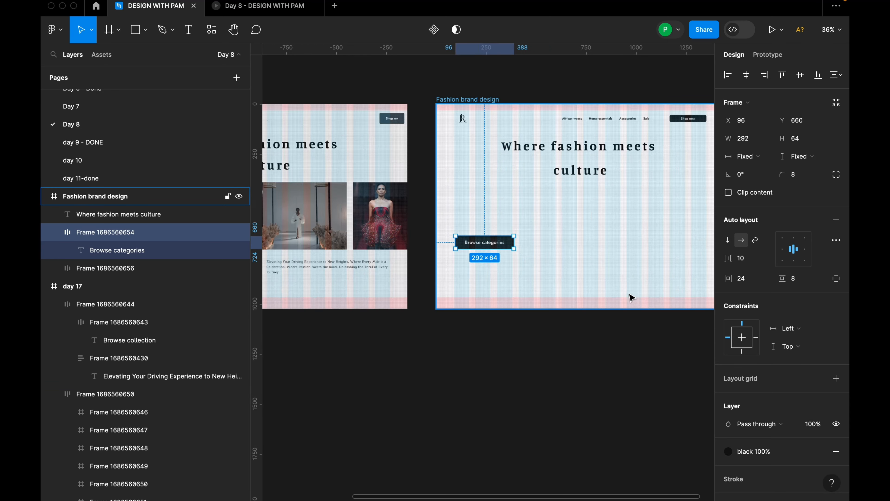
pyautogui.click(328, 272)
pyautogui.click(328, 272)
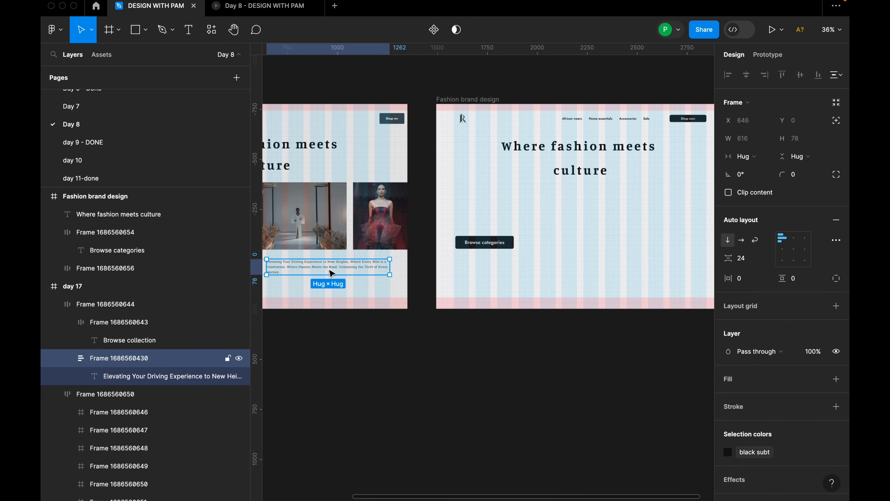
pyautogui.click(178, 375)
pyautogui.scroll(-3, 616, 245)
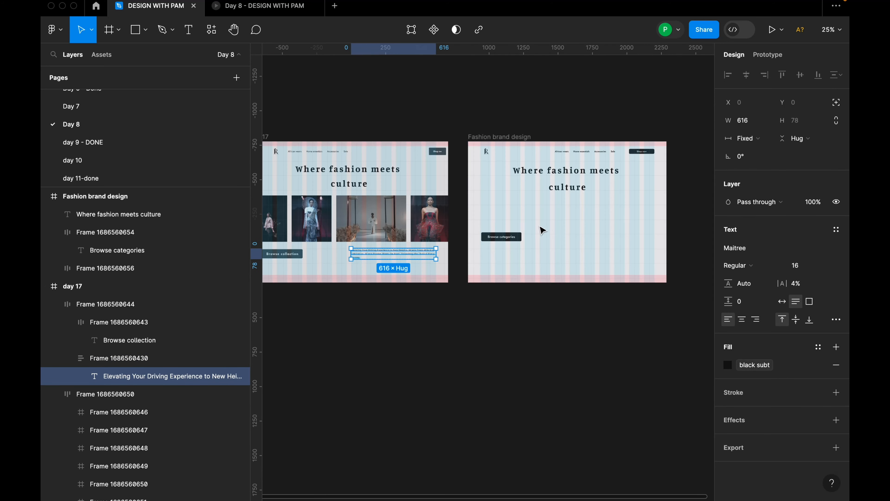
pyautogui.click(598, 227)
pyautogui.press('t')
pyautogui.click(576, 224)
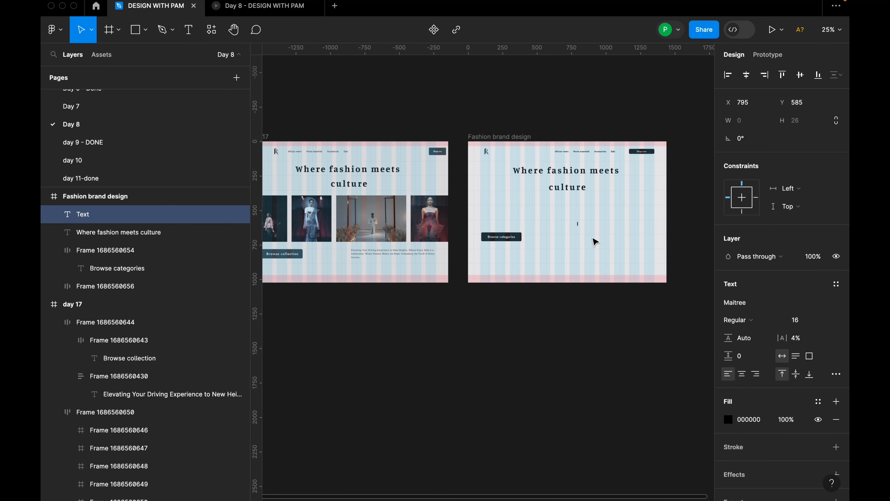
# Copy the "Elevating Your Driving Experience to New Heights" paragraph from day 17 into a new text in the Fashion brand design frame.
pyautogui.scroll(1, 592, 239)
pyautogui.click(352, 255)
pyautogui.hotkey('ctrl', 'a')
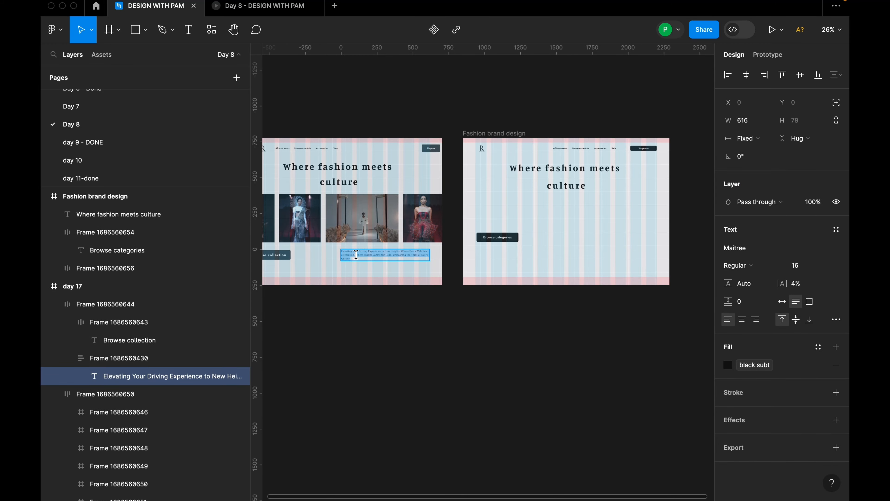
pyautogui.click(574, 245)
pyautogui.press('t')
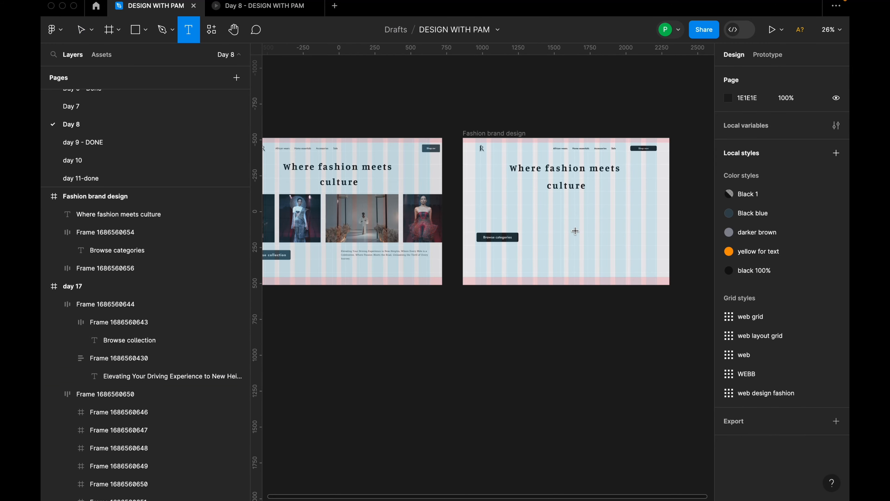
pyautogui.click(574, 230)
pyautogui.scroll(5, 586, 243)
pyautogui.write('Elevating Your Driving Experience to New Heights, Where Every Mile is a Celebration. Where Passion Meets the Road, Unleashing the Thrill of Every Journey.')
# Place the pasted paragraph at X 736, Y 676, opposite the Browse categories button, and resize its text box to 532 by 88.
pyautogui.scroll(-8, 534, 240)
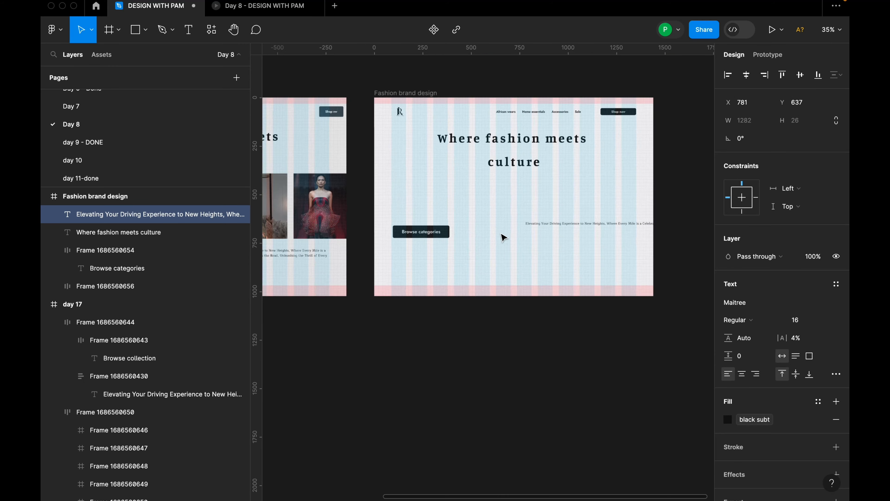
pyautogui.moveTo(683, 227); pyautogui.dragTo(520, 229)
pyautogui.scroll(2, 537, 235)
pyautogui.scroll(10, 525, 236)
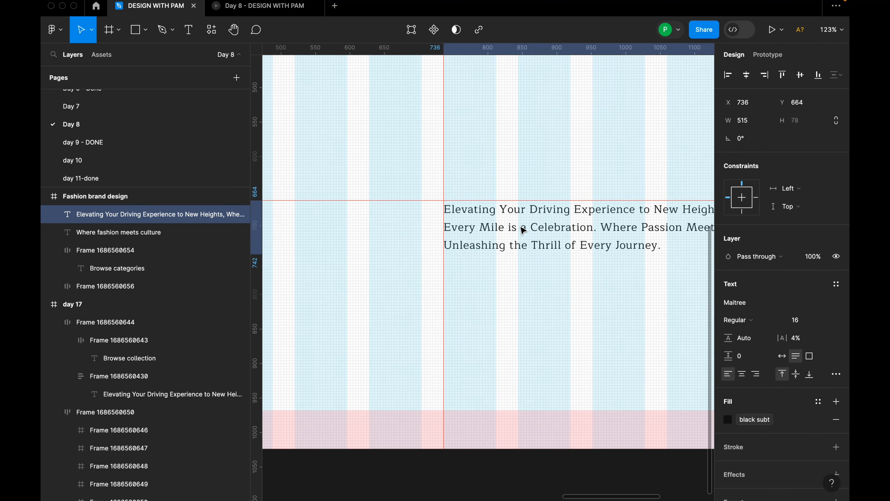
pyautogui.scroll(-8, 520, 230)
pyautogui.moveTo(612, 217); pyautogui.dragTo(616, 221)
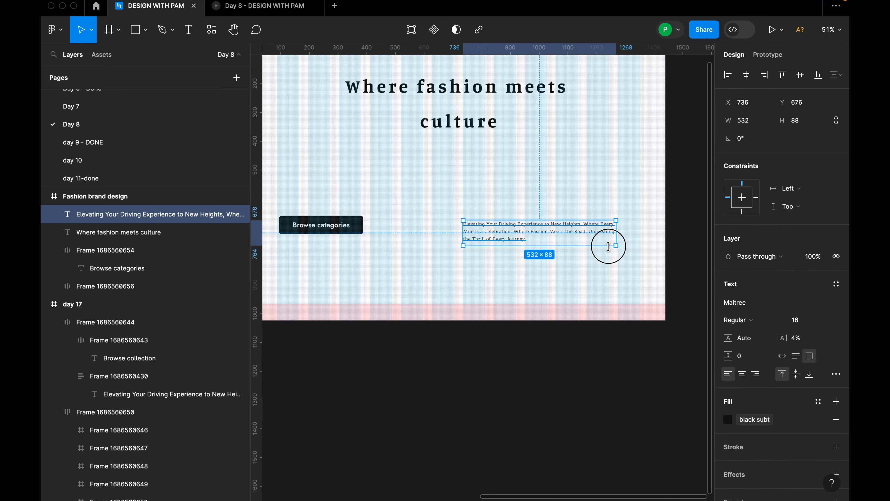
pyautogui.click(629, 258)
# Move the Browse categories button and the paragraph down together, closer to the frame's lower margin.
pyautogui.scroll(-5, 629, 258)
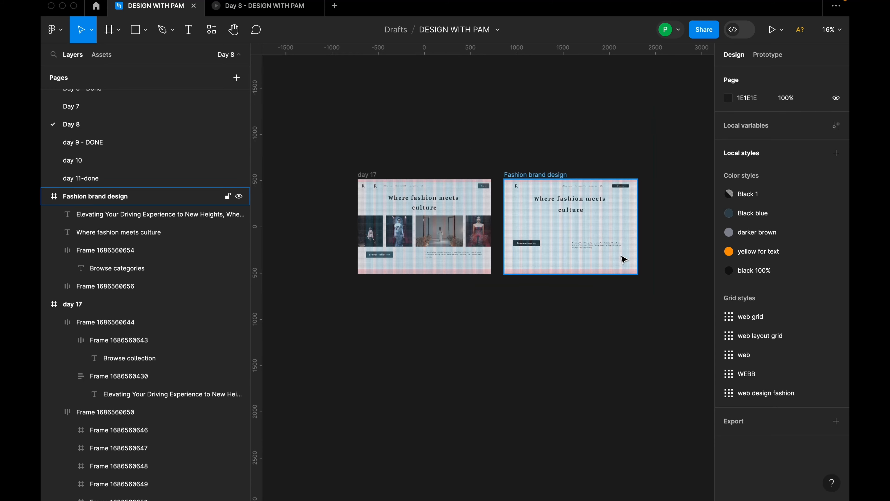
pyautogui.scroll(5, 622, 259)
pyautogui.scroll(5, 601, 248)
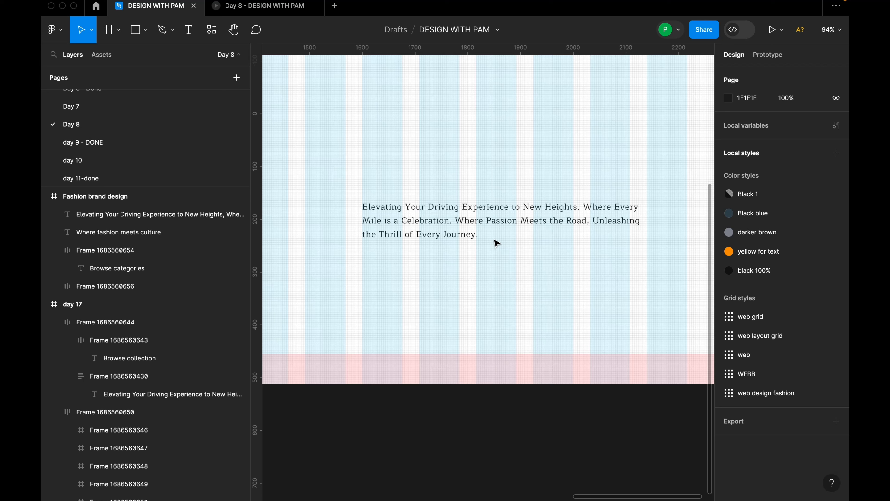
pyautogui.scroll(-10, 535, 241)
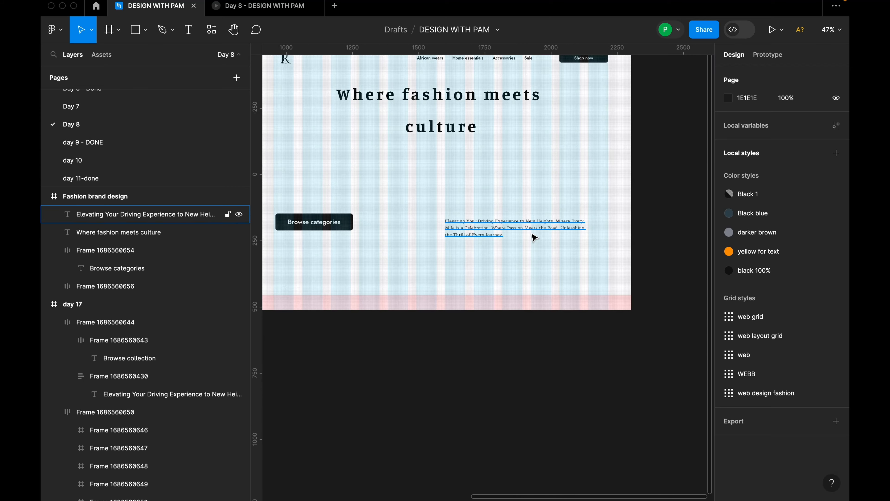
pyautogui.click(430, 233)
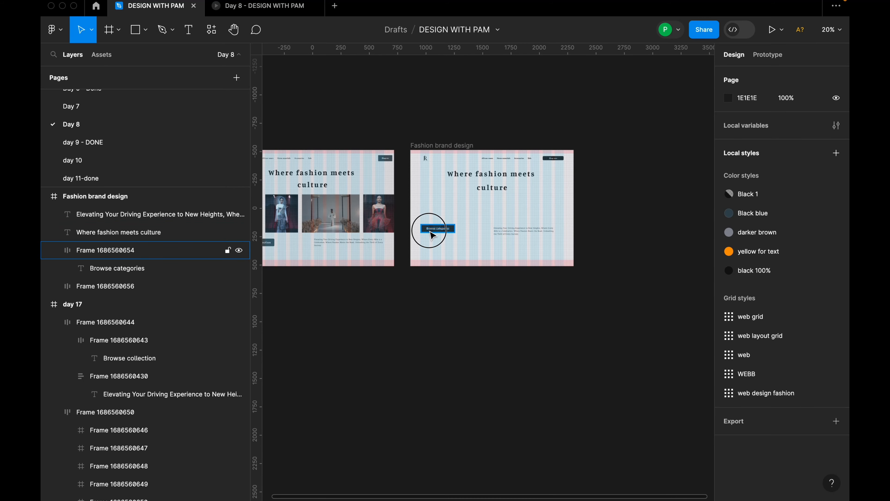
pyautogui.keyDown('shift'); pyautogui.click(508, 237); pyautogui.keyUp('shift')
pyautogui.moveTo(508, 238); pyautogui.dragTo(510, 238)
pyautogui.click(527, 219)
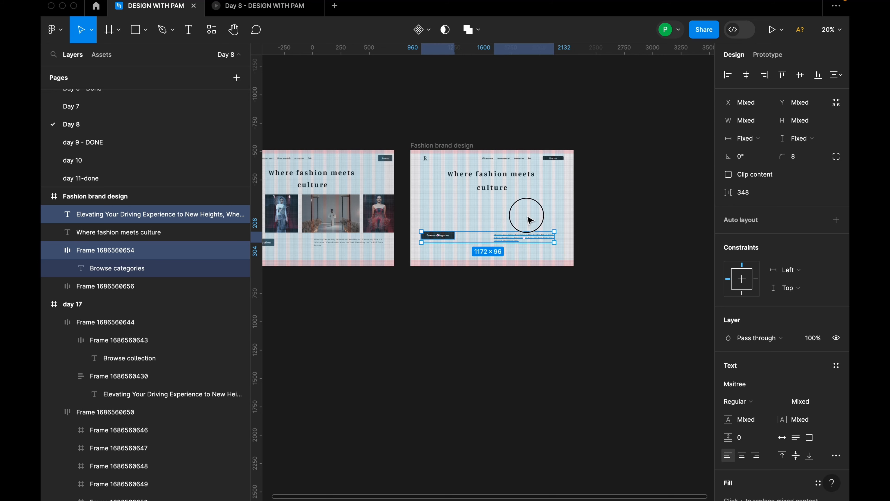
pyautogui.moveTo(471, 213); pyautogui.dragTo(533, 235)
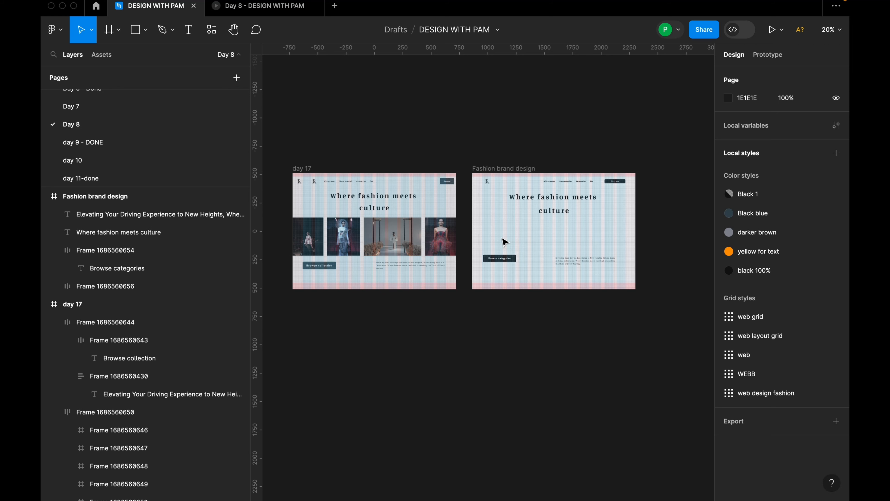
# Draw a frame about 376 by 260 above the Browse categories button and move the button down to the lower margin.
pyautogui.press('f')
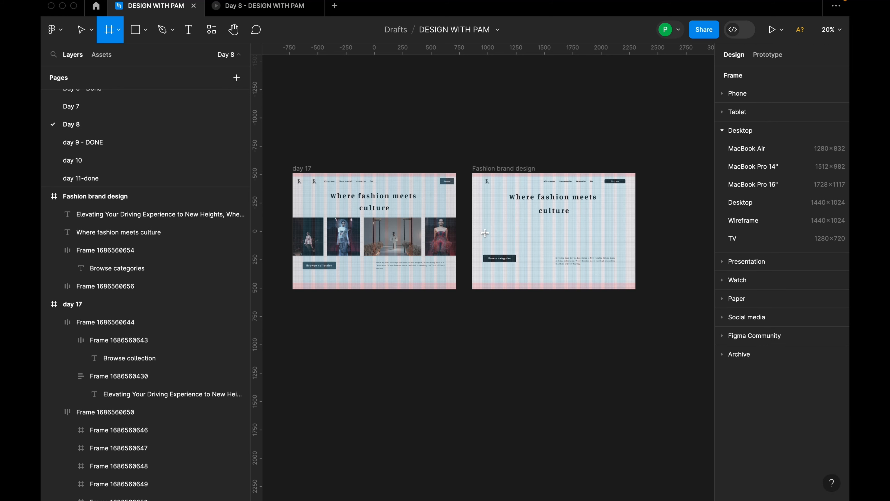
pyautogui.scroll(3, 484, 232)
pyautogui.moveTo(478, 215)
pyautogui.mouseDown()
pyautogui.moveTo(505, 256)
pyautogui.moveTo(525, 266)
pyautogui.moveTo(541, 260)
pyautogui.mouseUp()
pyautogui.moveTo(517, 239); pyautogui.dragTo(516, 234)
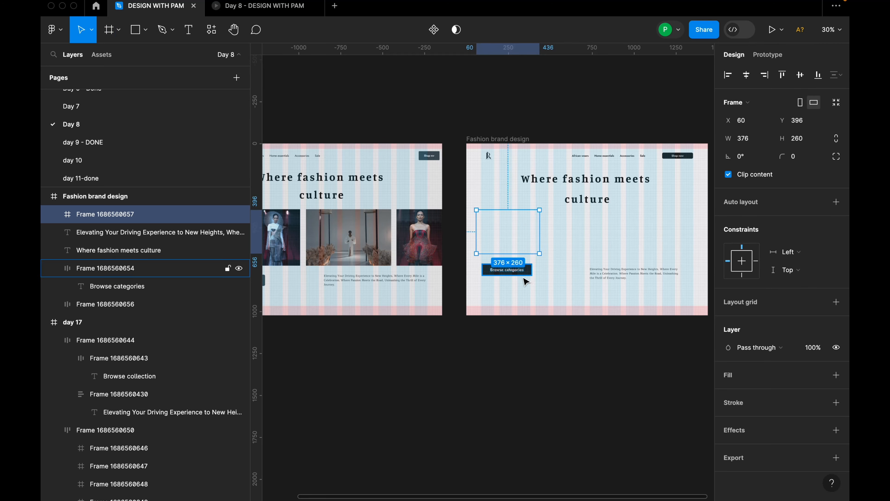
pyautogui.moveTo(521, 275); pyautogui.dragTo(525, 304)
# Set the new frame's width to 272 and move it to X 88, Y 390.
pyautogui.click(515, 226)
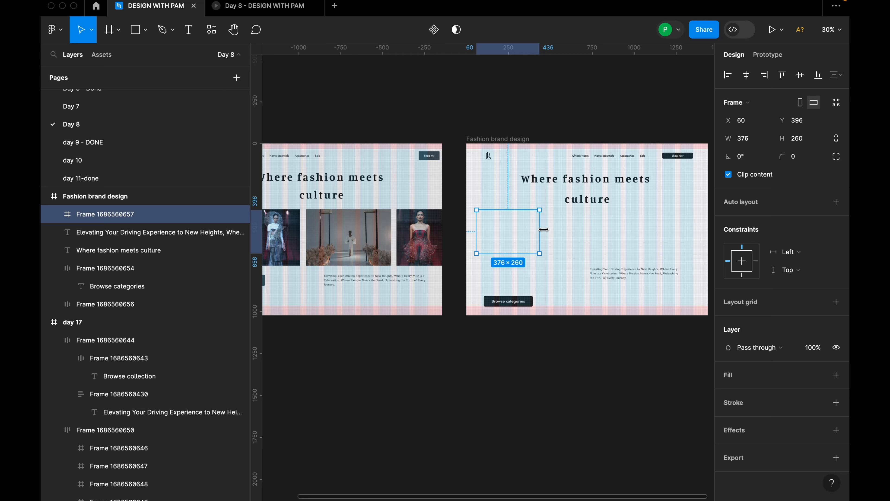
pyautogui.click(750, 140)
pyautogui.write('272')
pyautogui.press('Return')
pyautogui.moveTo(494, 233); pyautogui.dragTo(464, 227)
pyautogui.scroll(5, 524, 228)
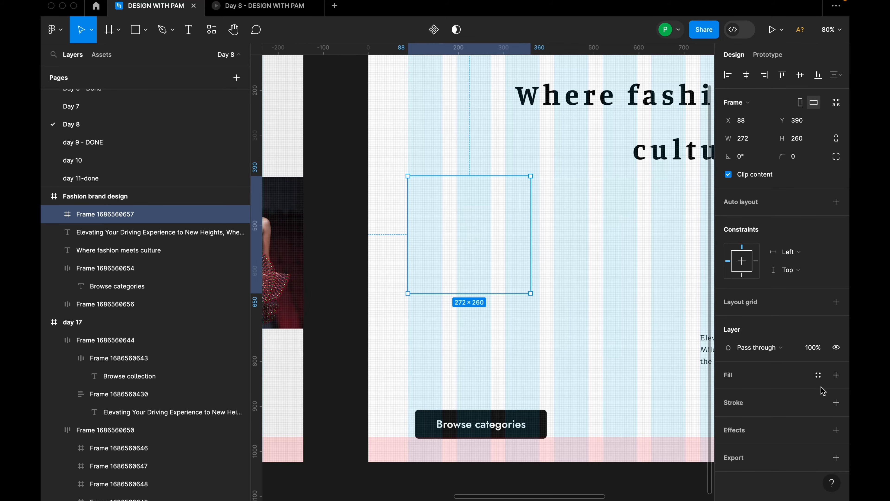
# Give the new frame a solid red fill, CE2A2A.
pyautogui.click(836, 374)
pyautogui.click(728, 393)
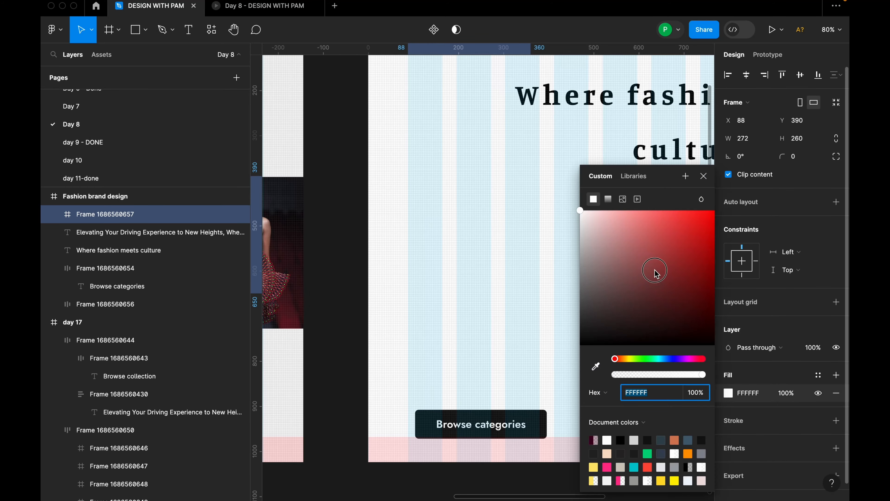
pyautogui.click(685, 234)
pyautogui.click(443, 247)
pyautogui.scroll(-3, 443, 247)
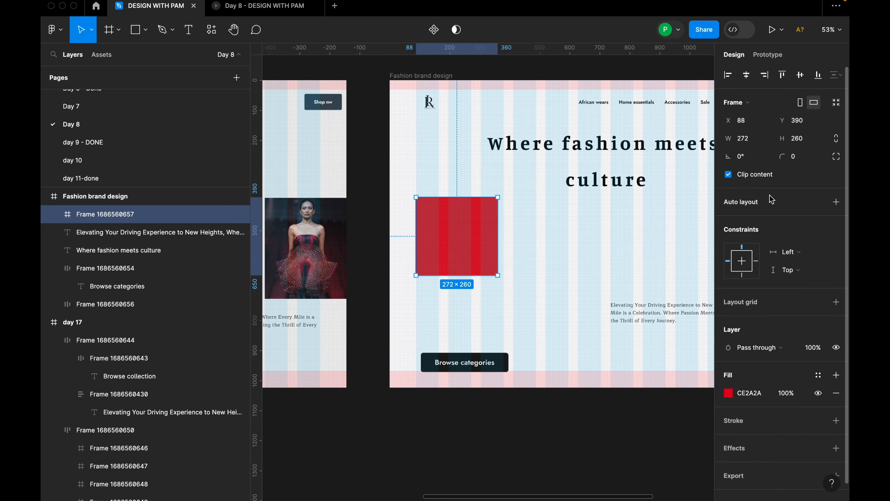
# Set the red frame's height to 336.
pyautogui.click(804, 140)
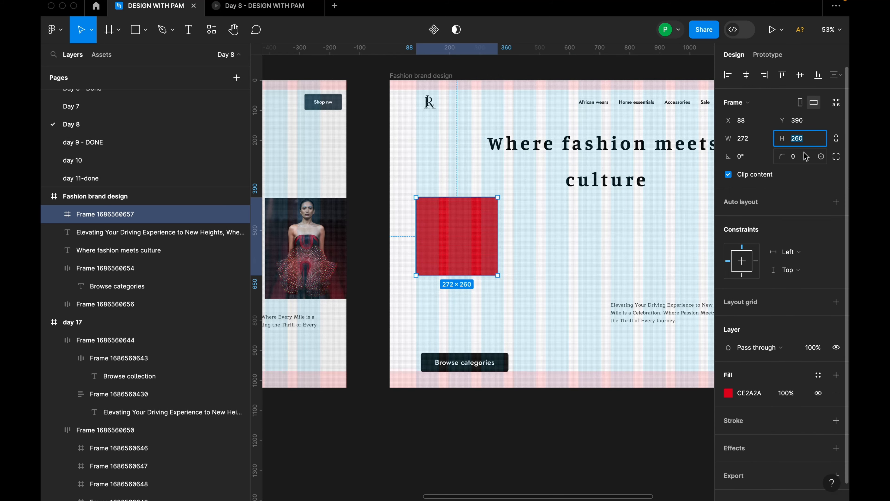
pyautogui.write('336')
pyautogui.press('Return')
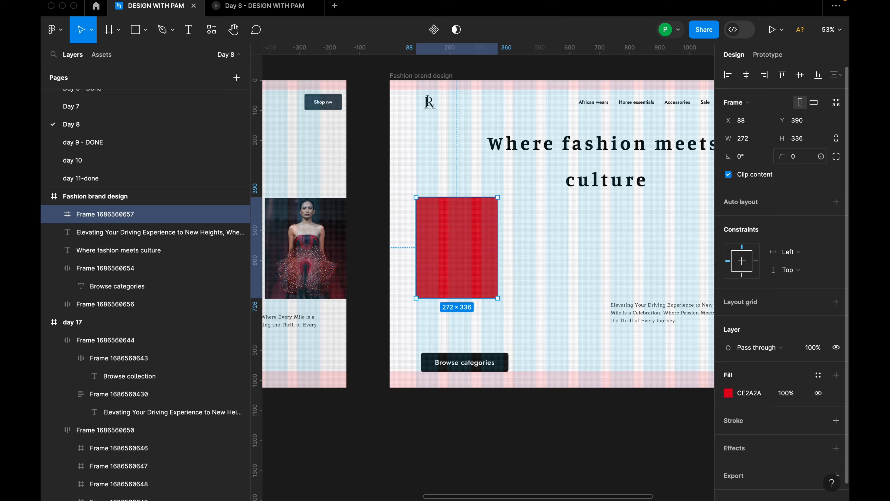
# Move the red frame to X 0, Y 384 so it sits flush with the page's left edge.
pyautogui.scroll(2, 459, 244)
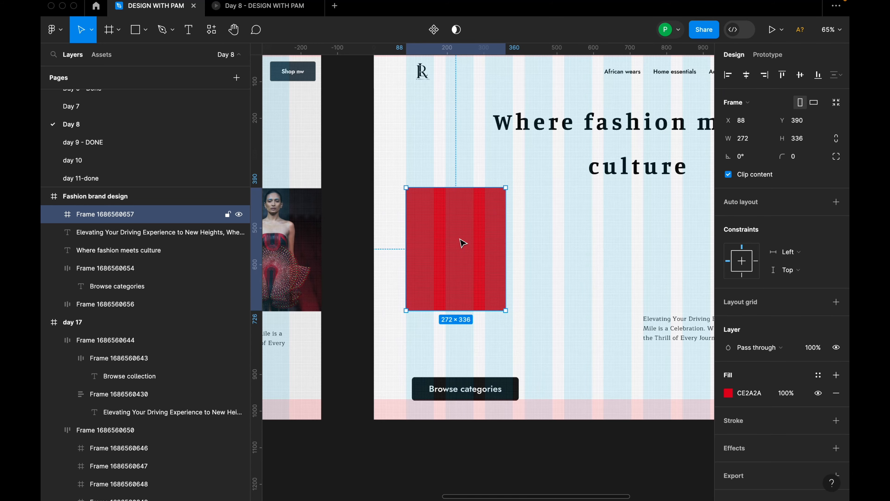
pyautogui.moveTo(460, 242); pyautogui.dragTo(461, 237)
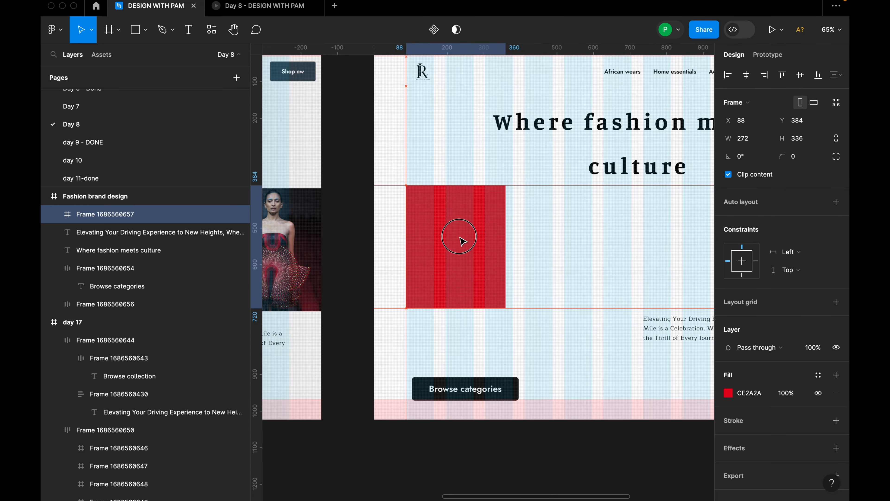
pyautogui.scroll(-10, 465, 244)
pyautogui.scroll(7, 465, 244)
pyautogui.moveTo(464, 245); pyautogui.dragTo(445, 241)
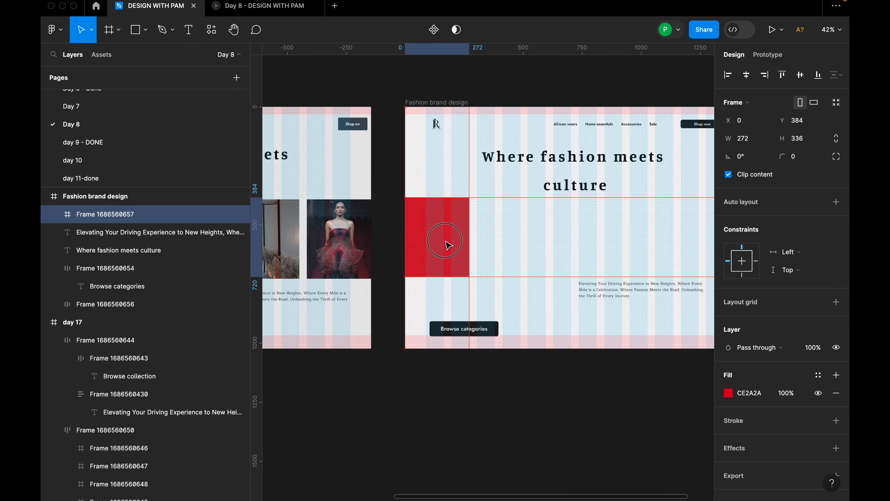
pyautogui.scroll(4, 446, 241)
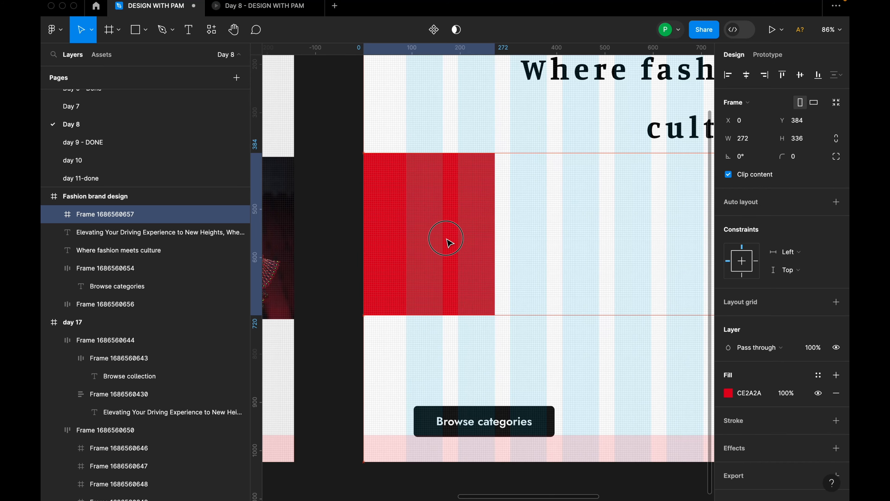
# Move the red frame down to X 0, Y 420, keeping it on the page's left edge below the heading.
pyautogui.scroll(-5, 449, 242)
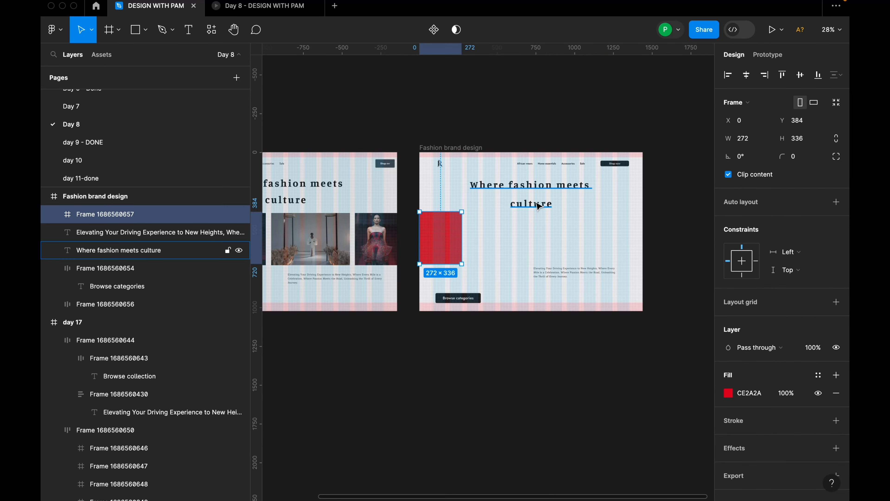
pyautogui.press('alt')
pyautogui.moveTo(455, 225)
pyautogui.mouseDown()
pyautogui.moveTo(514, 229)
pyautogui.moveTo(441, 242)
pyautogui.moveTo(464, 237)
pyautogui.mouseUp()
pyautogui.scroll(5, 444, 240)
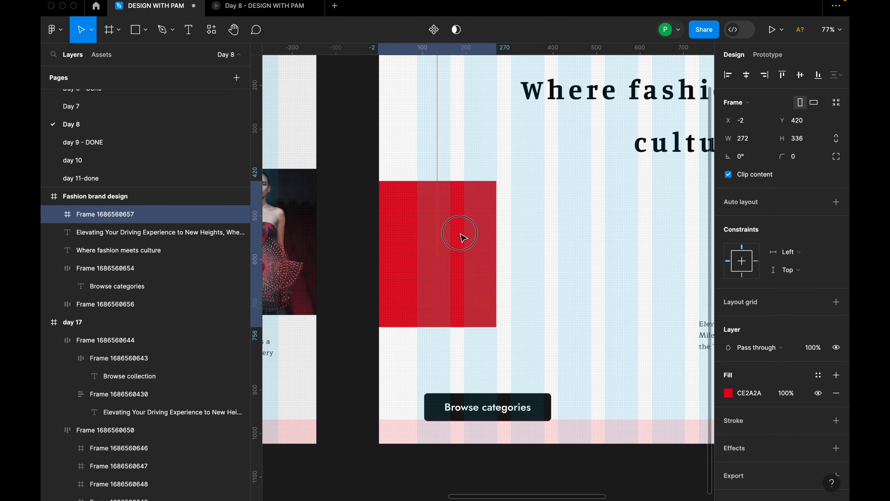
pyautogui.scroll(-3, 456, 234)
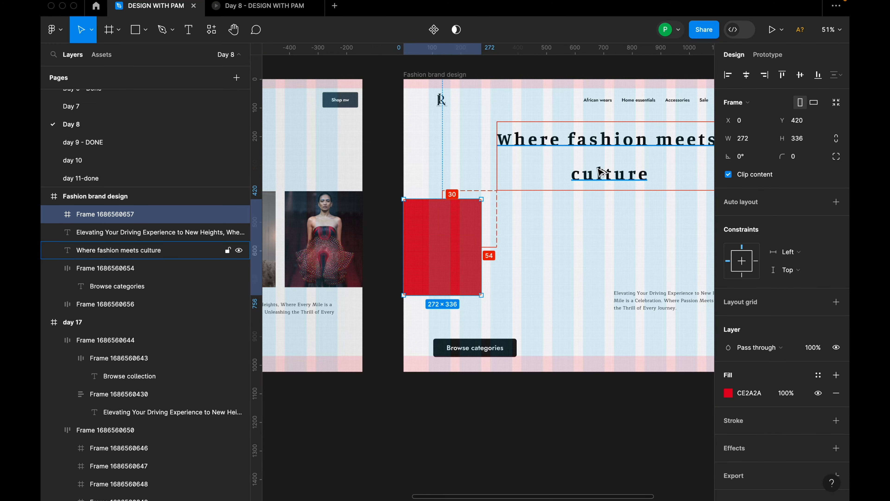
# Set the vertical spacing between the navigation bar and the two-line heading to 32.
pyautogui.click(589, 169)
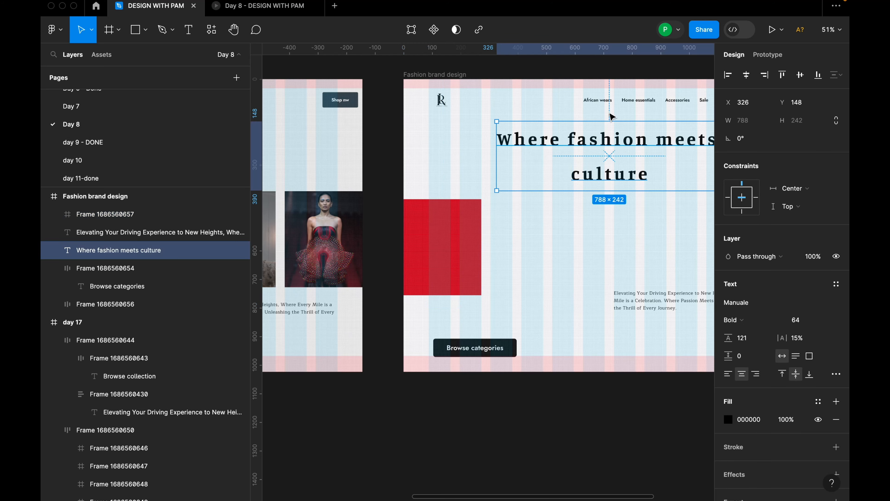
pyautogui.keyDown('shift'); pyautogui.click(611, 109); pyautogui.keyUp('shift')
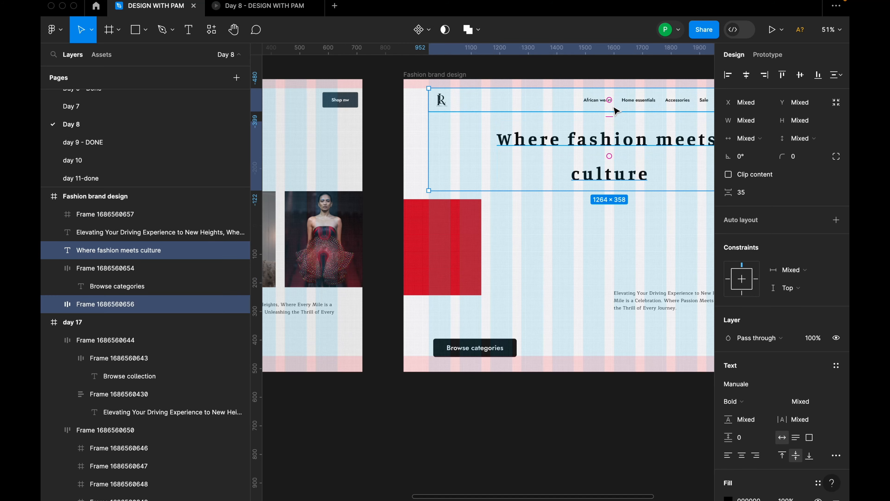
pyautogui.click(752, 197)
pyautogui.press('Return')
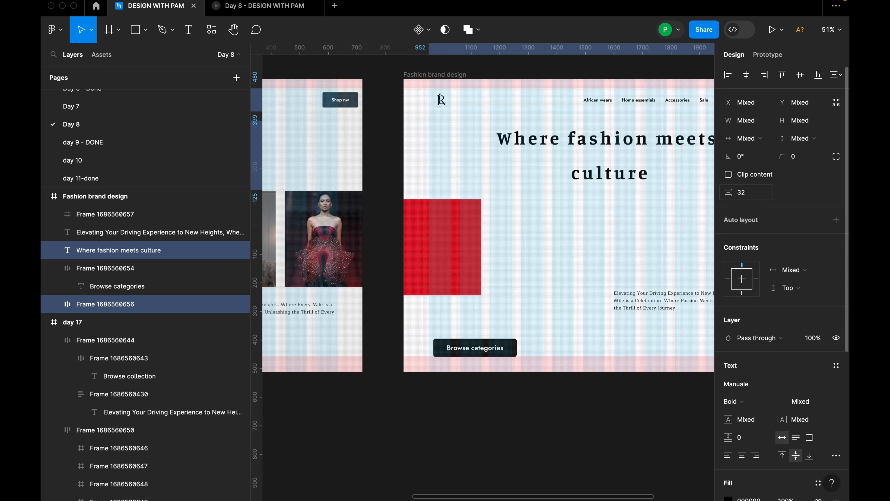
pyautogui.scroll(-5, 647, 196)
pyautogui.scroll(3, 646, 196)
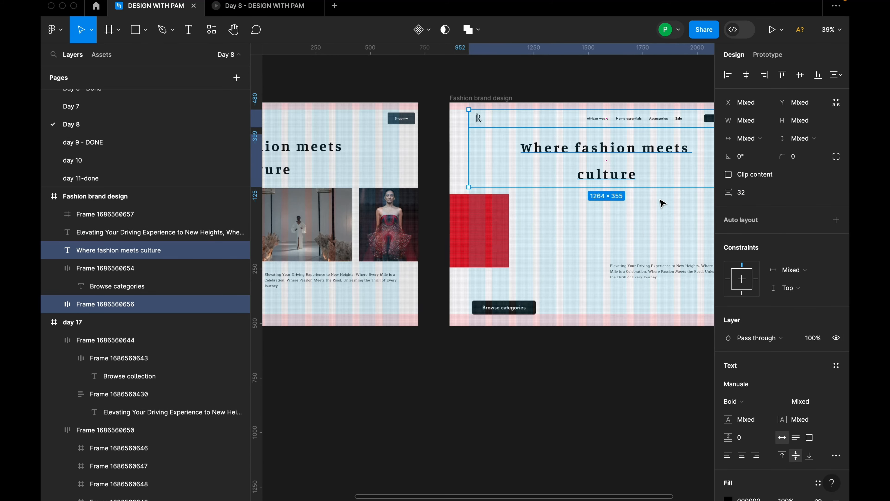
# Duplicate the red frame twice to its right, placing the third frame at X 600, Y 408.
pyautogui.click(556, 220)
pyautogui.click(496, 218)
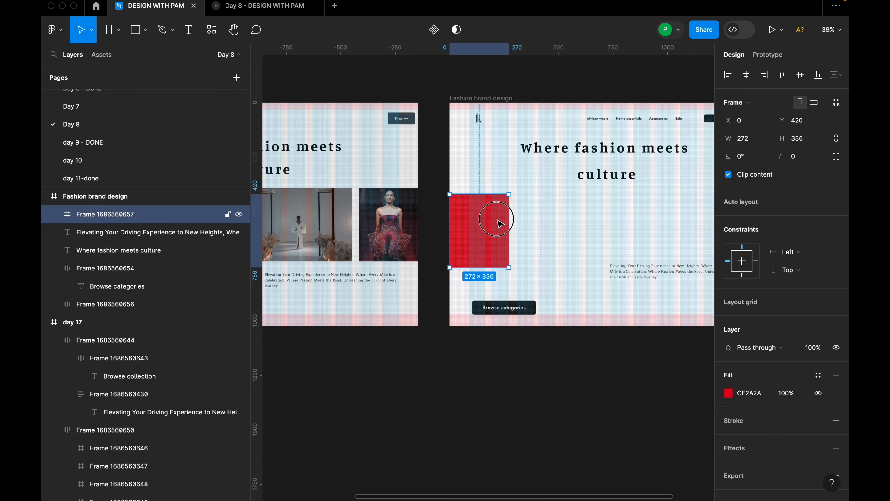
pyautogui.moveTo(495, 229); pyautogui.dragTo(610, 228)
pyautogui.scroll(-3, 616, 236)
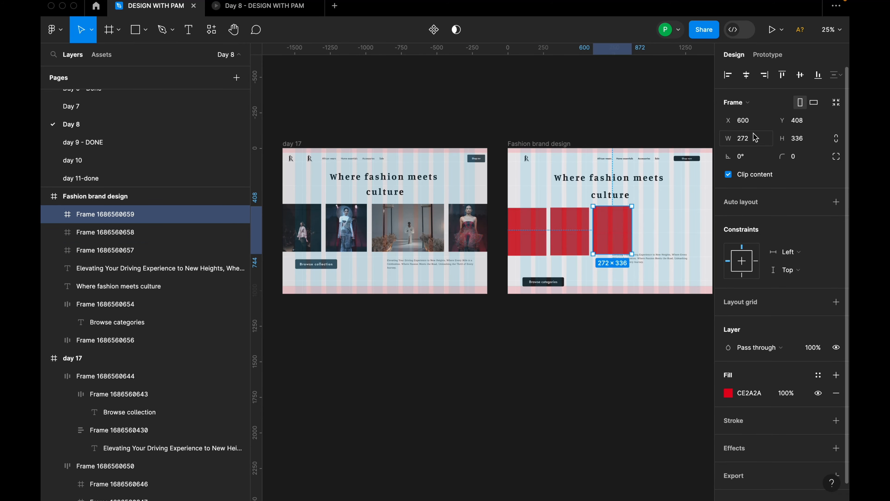
# Examine the size of the third, widest image and the row's auto layout in the day 17 reference design.
pyautogui.click(755, 140)
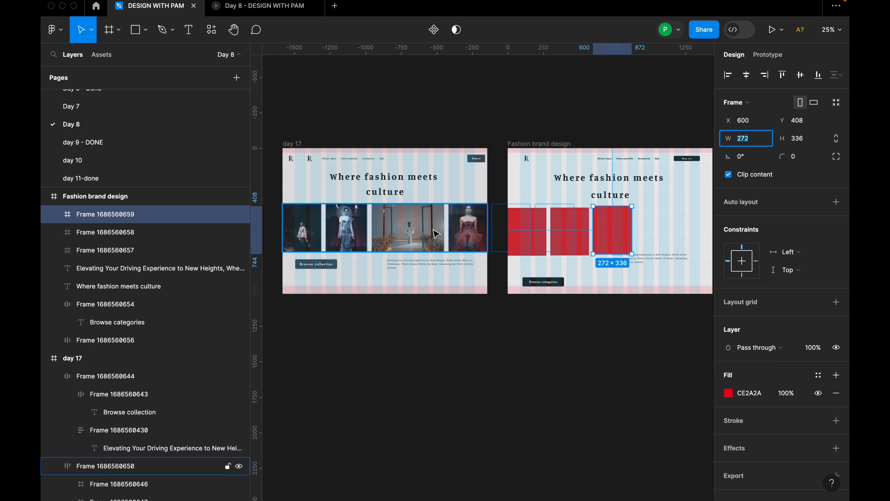
pyautogui.scroll(1, 391, 235)
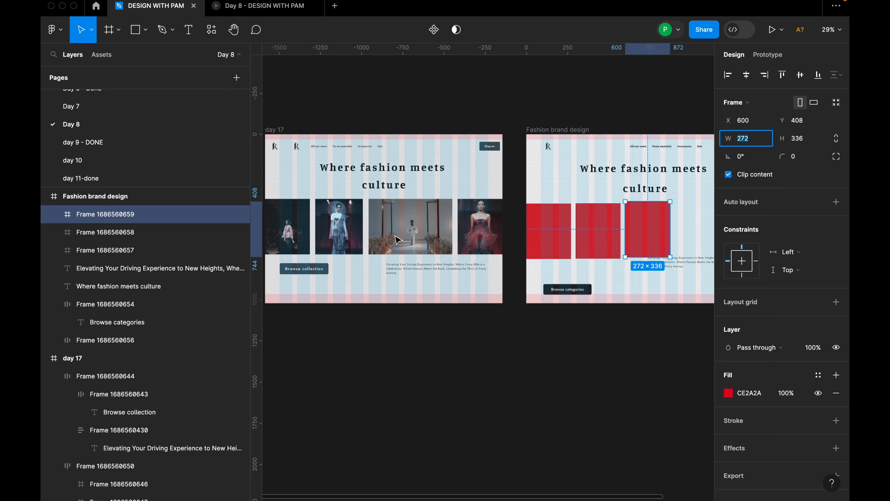
pyautogui.moveTo(352, 113); pyautogui.dragTo(386, 107)
pyautogui.press('space')
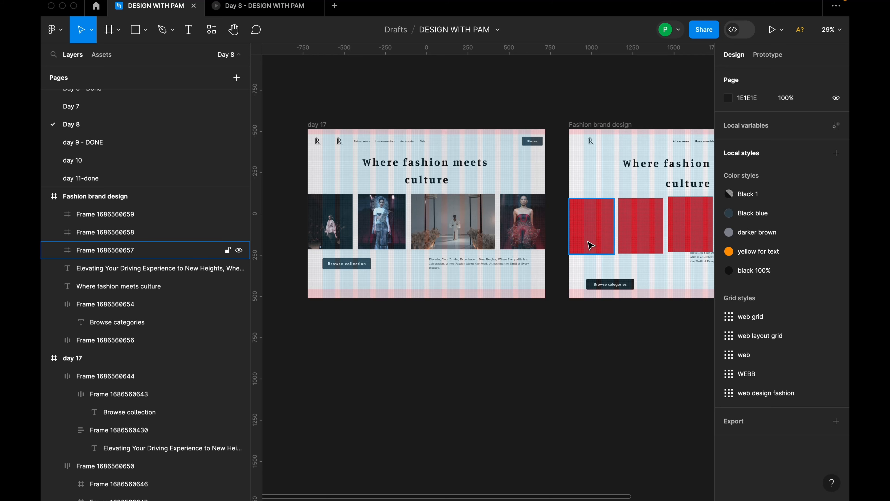
pyautogui.scroll(-2, 591, 246)
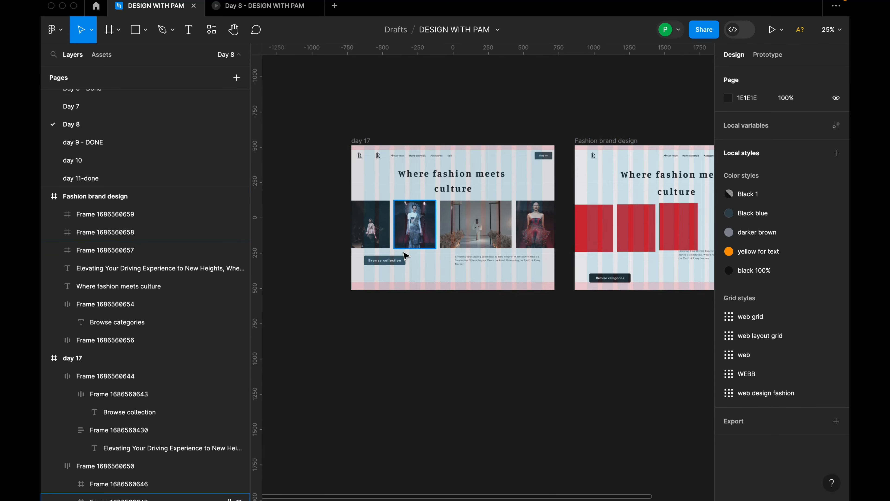
pyautogui.scroll(5, 403, 245)
pyautogui.click(515, 212)
pyautogui.click(515, 212)
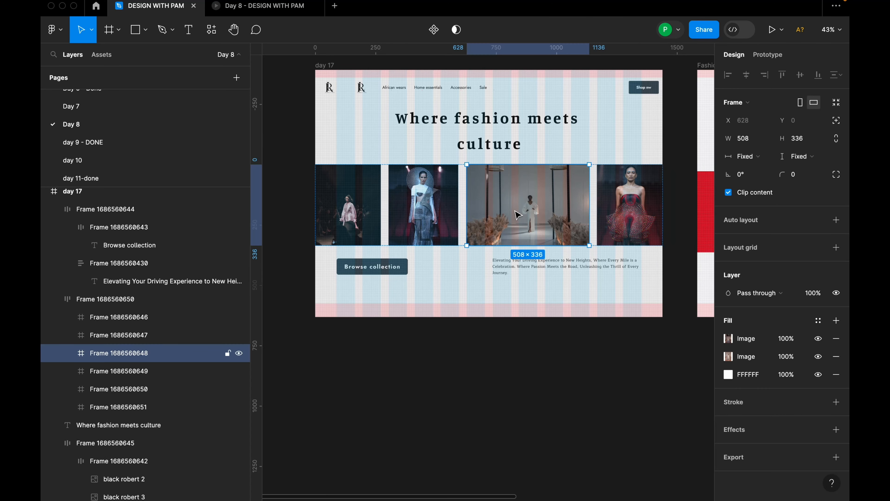
pyautogui.click(606, 322)
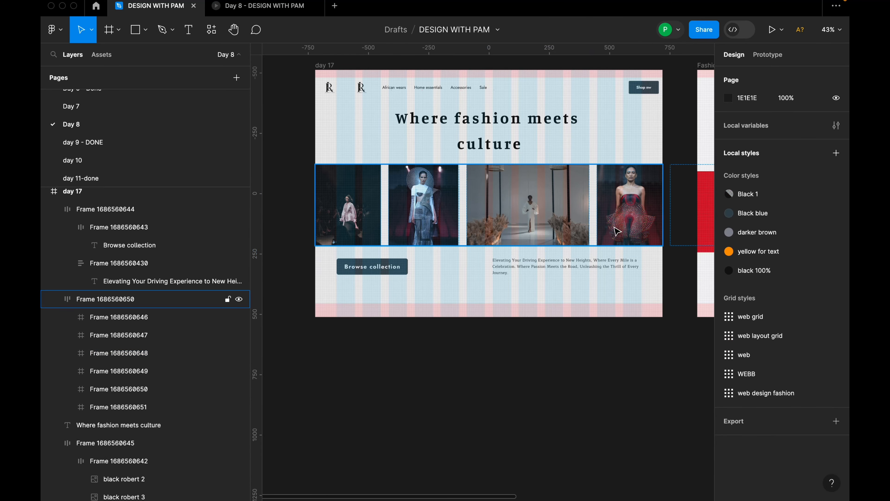
pyautogui.click(616, 231)
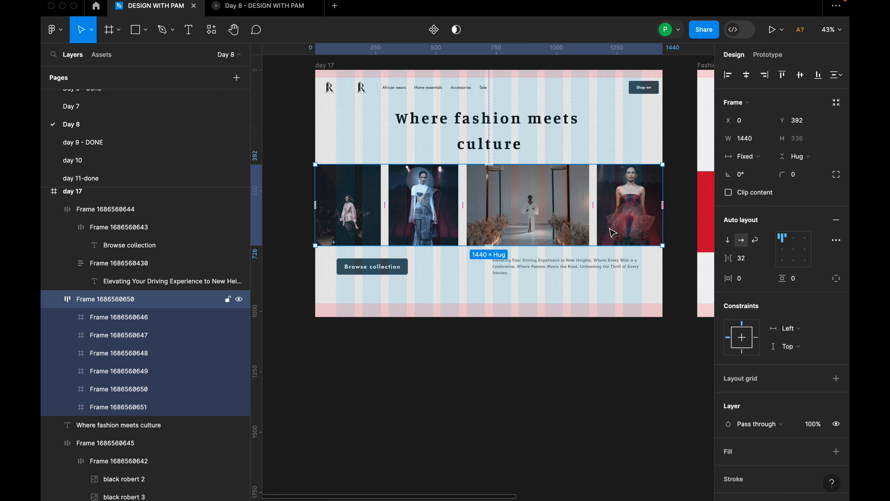
pyautogui.click(570, 215)
pyautogui.scroll(-5, 569, 214)
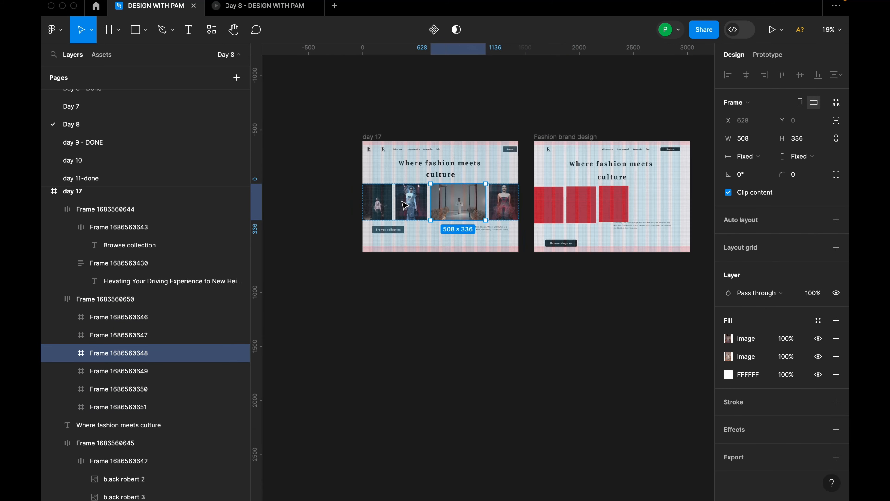
pyautogui.scroll(2, 630, 214)
# Move the third red frame to X 616, Y 418 and set its width to 508.
pyautogui.click(613, 202)
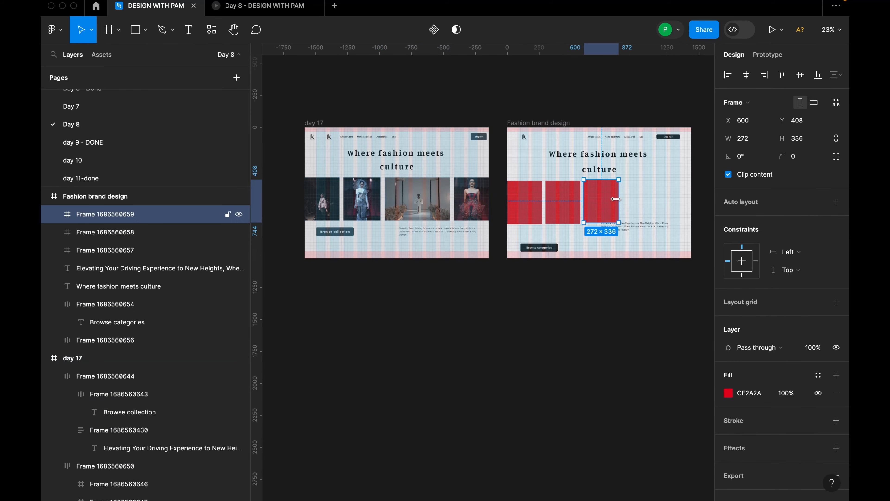
pyautogui.moveTo(613, 202); pyautogui.dragTo(616, 199)
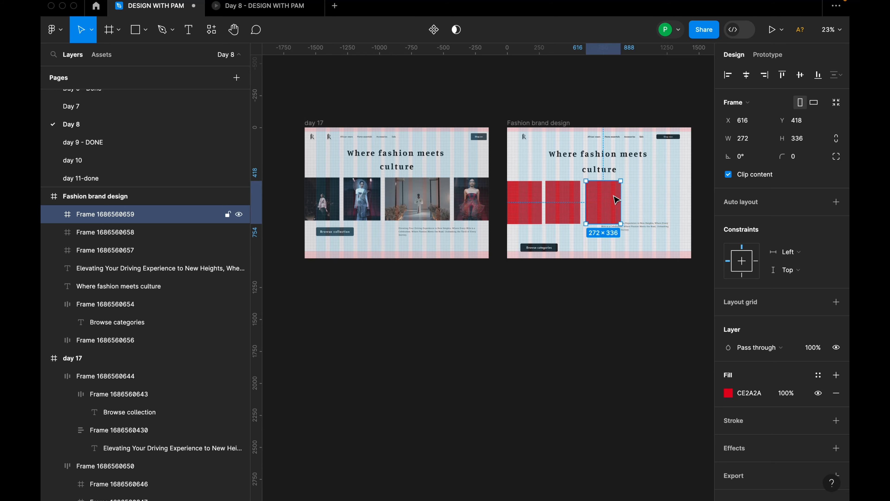
pyautogui.click(749, 138)
pyautogui.write('294')
pyautogui.press('Return')
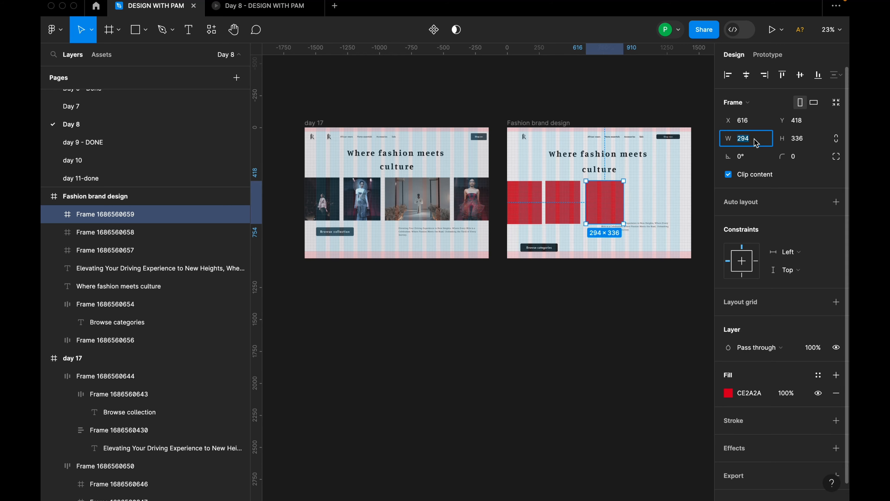
pyautogui.write('508')
pyautogui.press('Return')
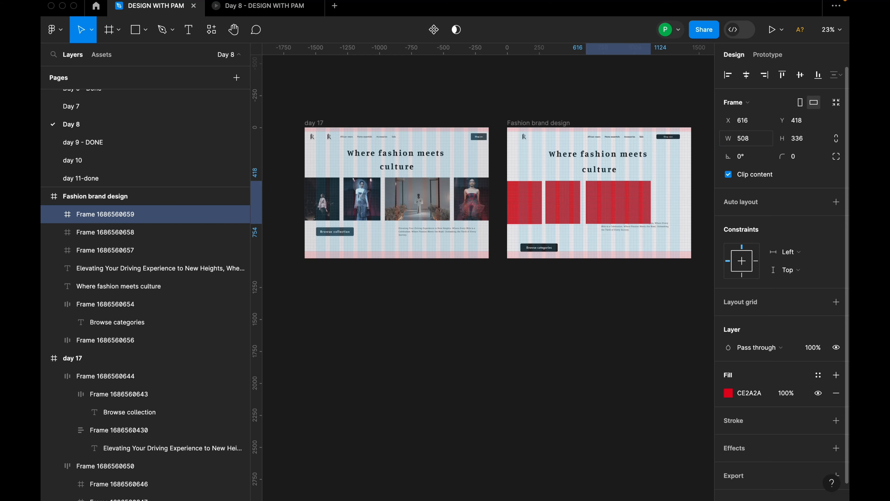
# Extend the row past the page's right edge with three more 272 × 336 copies of the red frame.
pyautogui.scroll(3, 666, 196)
pyautogui.scroll(-2, 618, 203)
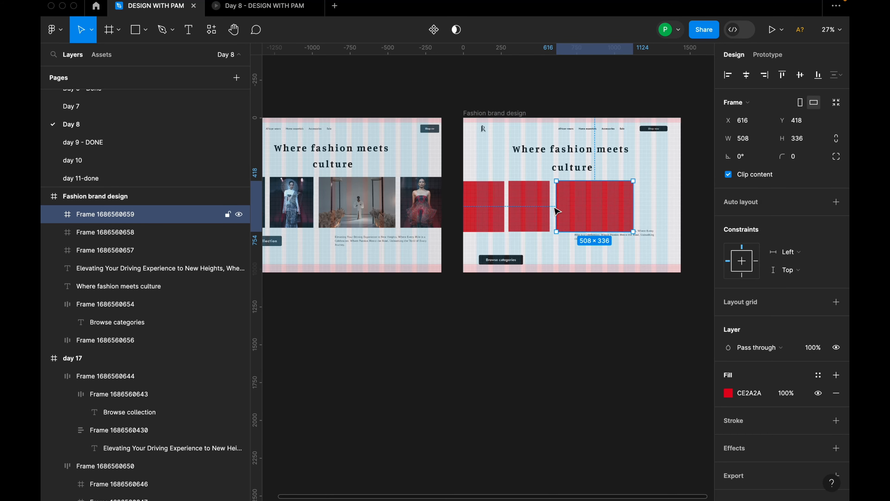
pyautogui.moveTo(532, 207); pyautogui.dragTo(673, 215)
# Wrap all six red frames in one horizontal auto layout with a gap of 32 between them.
pyautogui.keyDown('shift'); pyautogui.click(610, 219); pyautogui.keyUp('shift')
pyautogui.keyDown('shift'); pyautogui.click(552, 220); pyautogui.keyUp('shift')
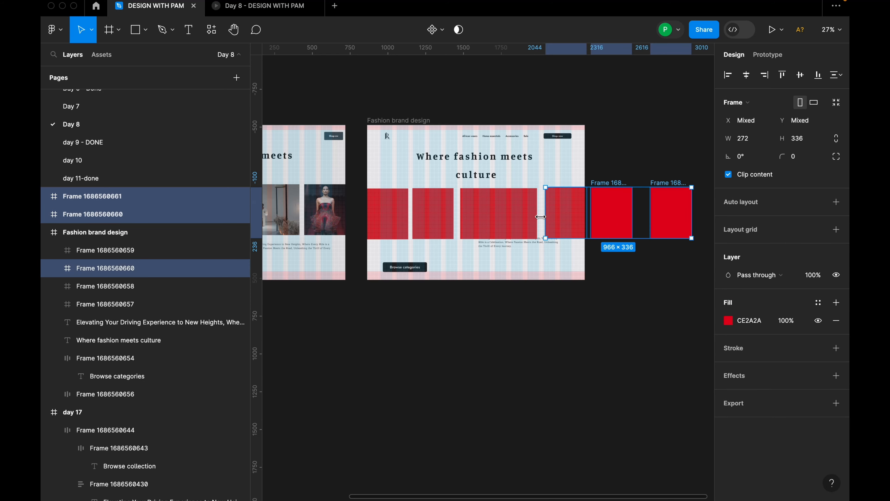
pyautogui.keyDown('shift'); pyautogui.click(495, 215); pyautogui.keyUp('shift')
pyautogui.keyDown('shift'); pyautogui.click(433, 215); pyautogui.keyUp('shift')
pyautogui.keyDown('shift'); pyautogui.click(384, 218); pyautogui.keyUp('shift')
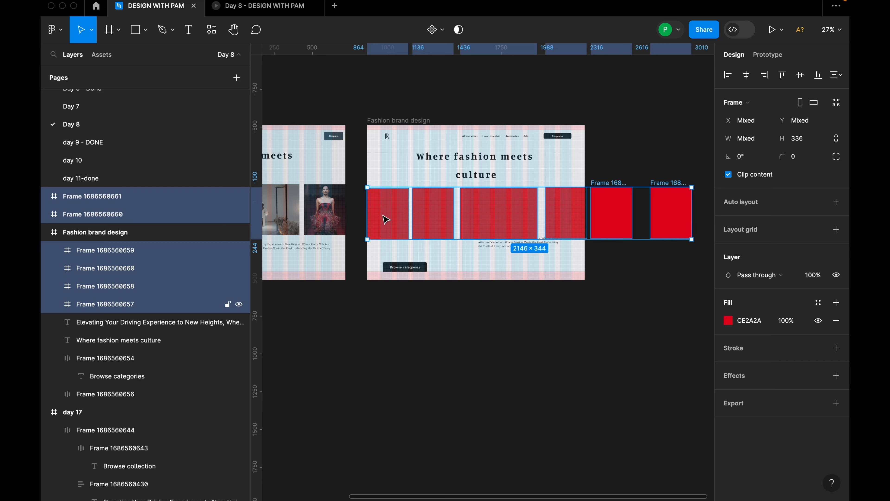
pyautogui.hotkey('shift', 'a')
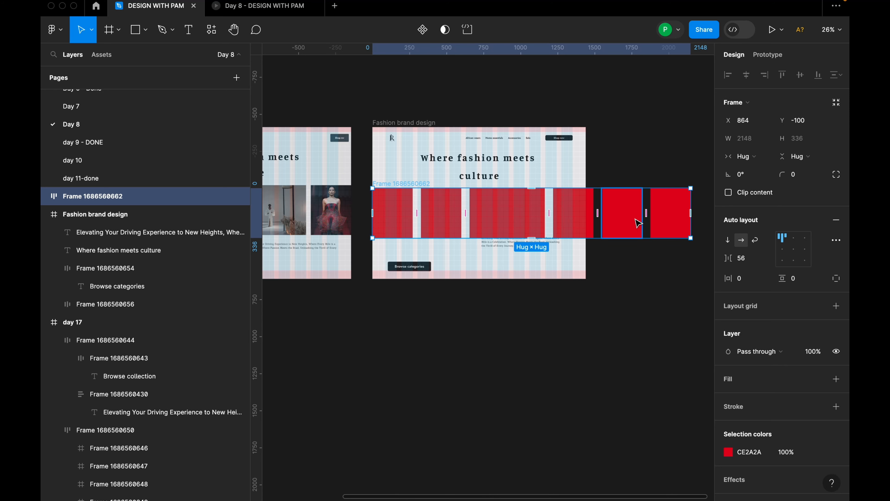
pyautogui.click(748, 261)
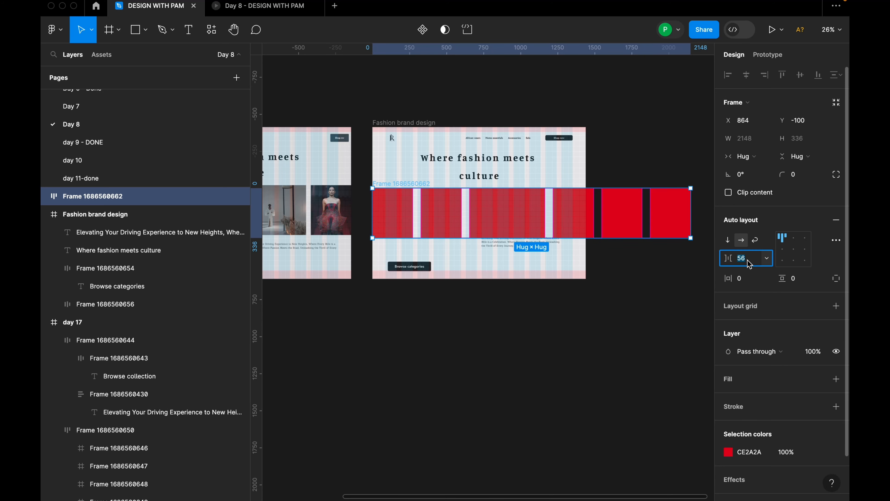
pyautogui.write('32')
pyautogui.press('Return')
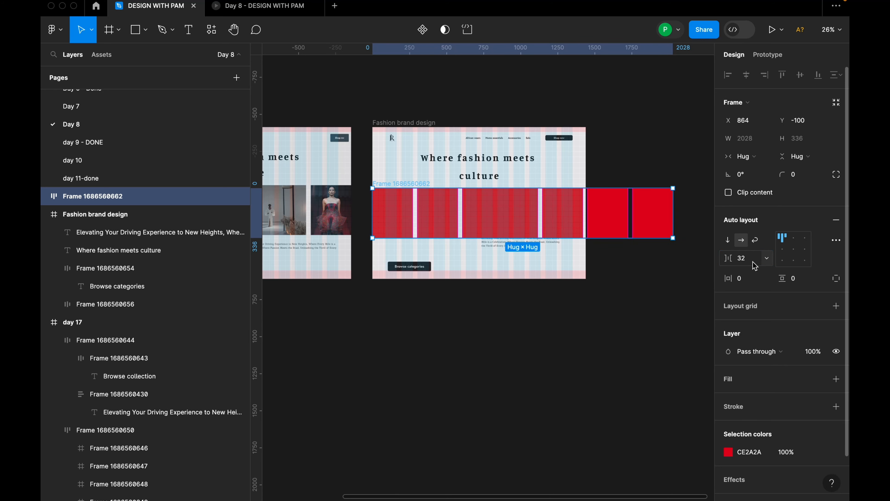
# Nest the auto layout row of red frames inside the Fashion brand design frame.
pyautogui.scroll(-2, 681, 251)
pyautogui.click(681, 251)
pyautogui.scroll(3, 561, 203)
pyautogui.click(425, 196)
pyautogui.scroll(5, 424, 198)
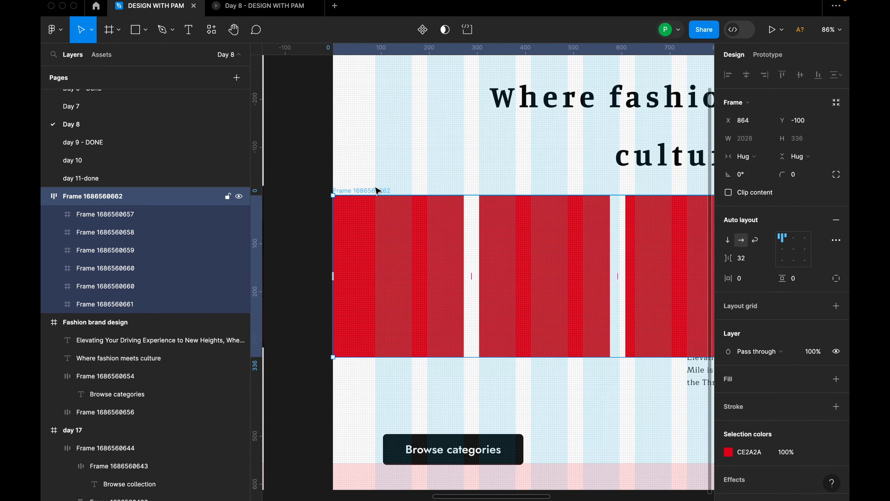
pyautogui.scroll(-3, 403, 203)
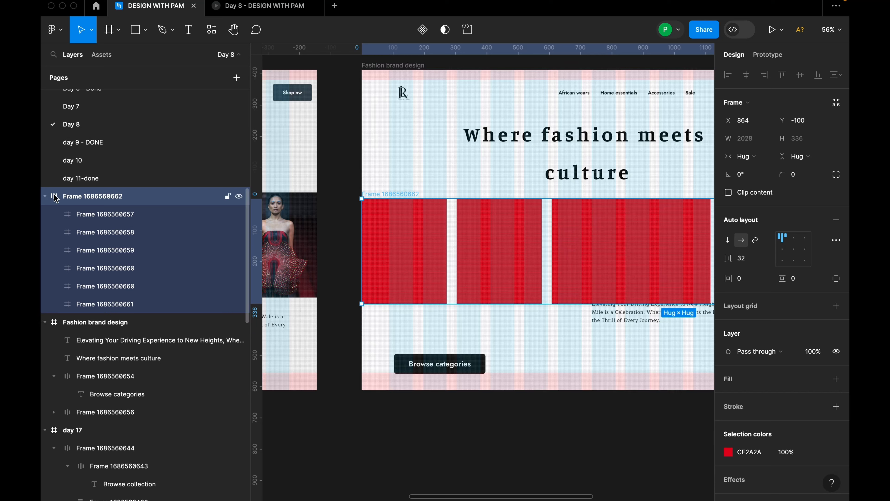
pyautogui.click(46, 197)
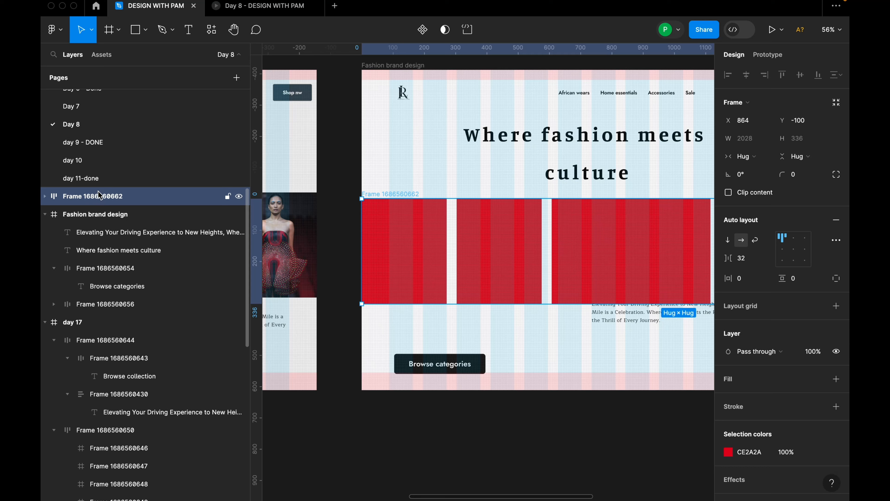
pyautogui.moveTo(97, 202); pyautogui.dragTo(99, 229)
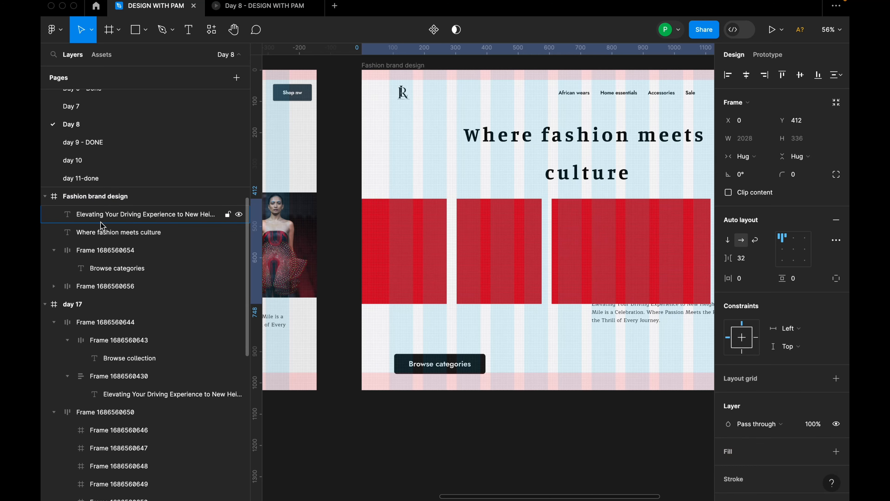
# Turn off content clipping on the Fashion brand design frame to reveal the red frames beyond the page's edge.
pyautogui.click(414, 69)
pyautogui.scroll(-4, 426, 138)
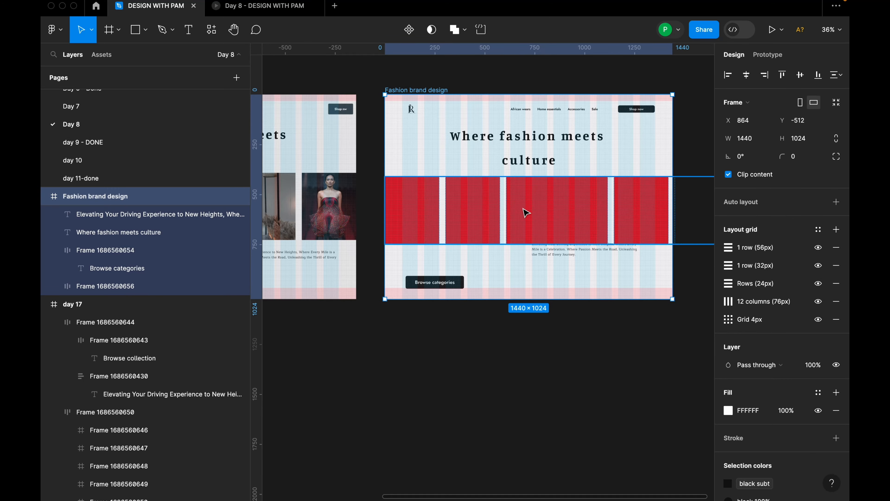
pyautogui.scroll(-2, 547, 216)
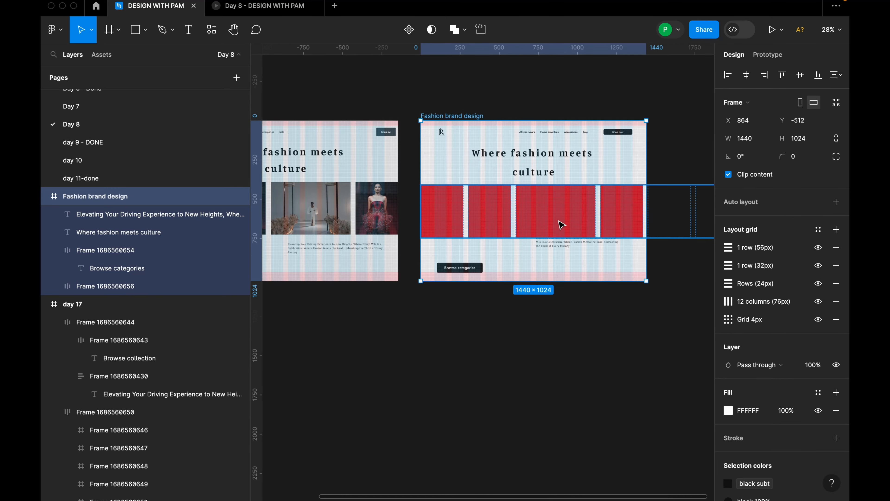
pyautogui.hscroll(3, 562, 220)
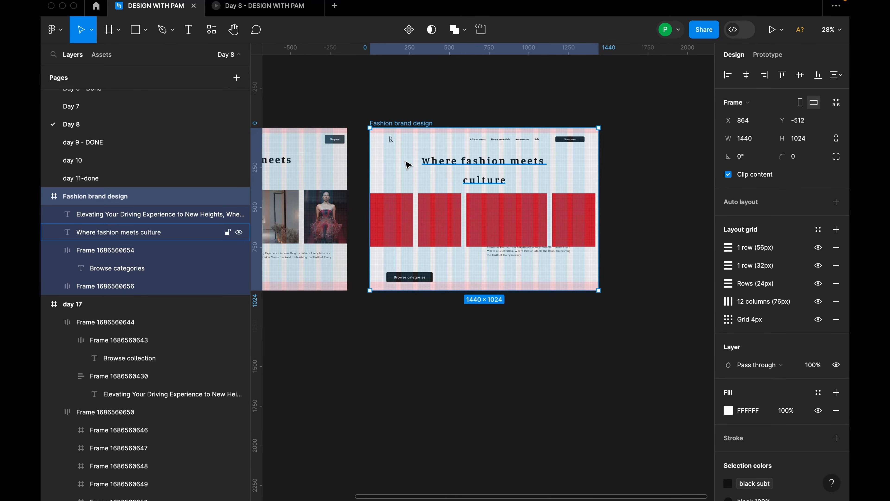
pyautogui.scroll(3, 432, 131)
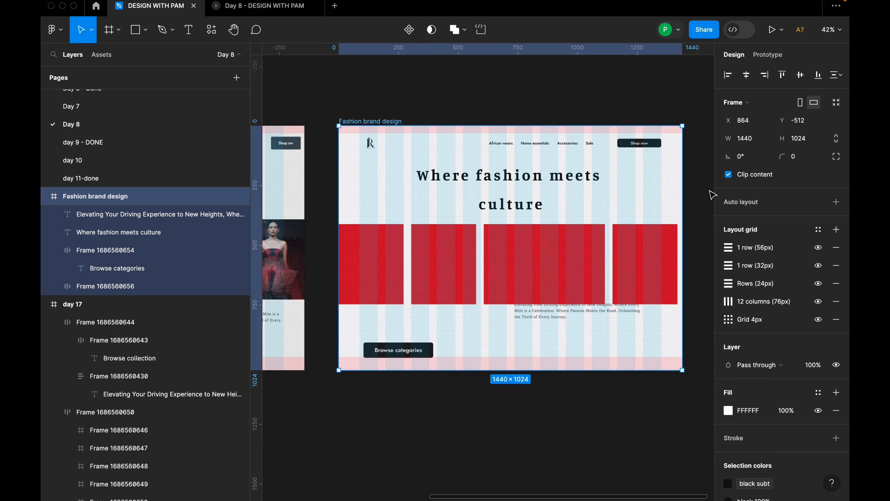
pyautogui.click(728, 174)
pyautogui.scroll(-3, 448, 207)
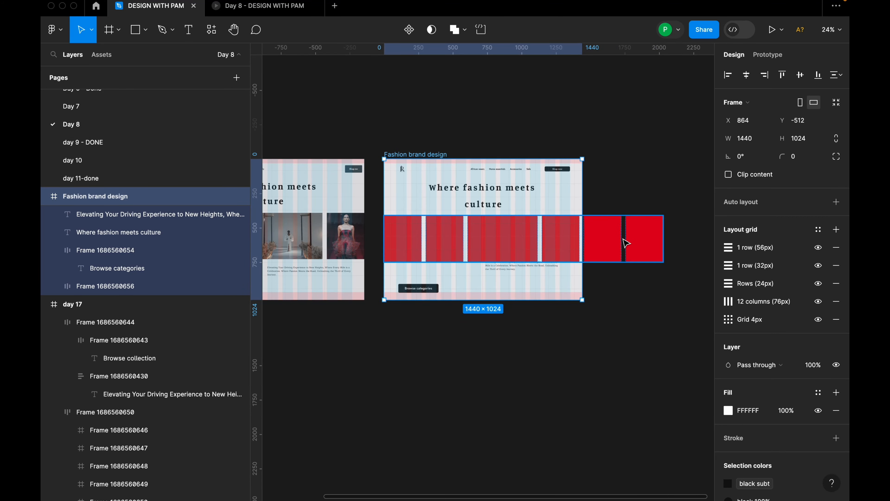
pyautogui.click(730, 177)
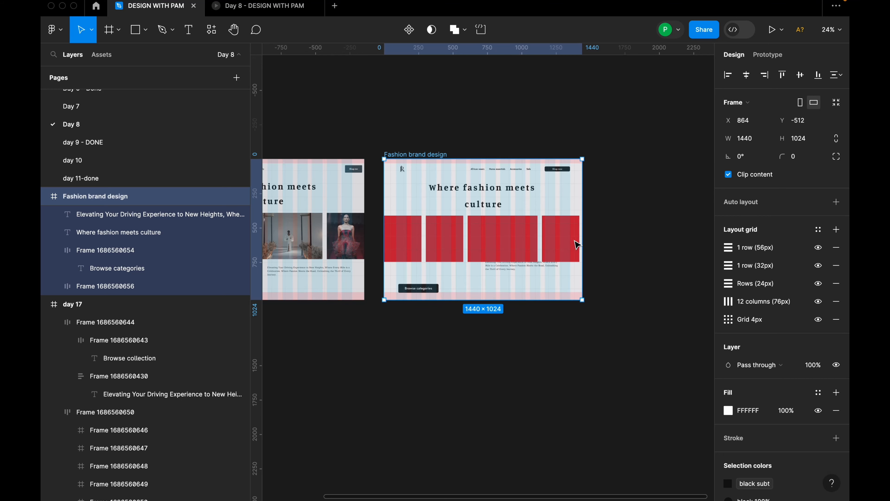
pyautogui.click(728, 174)
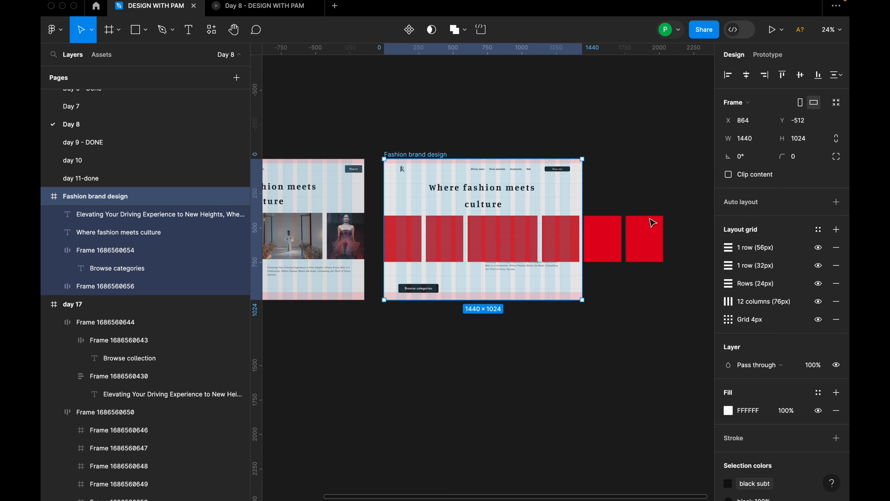
# Set the width of the fourth red frame in the auto layout row to 292.
pyautogui.scroll(3, 642, 230)
pyautogui.click(609, 240)
pyautogui.doubleClick(541, 240)
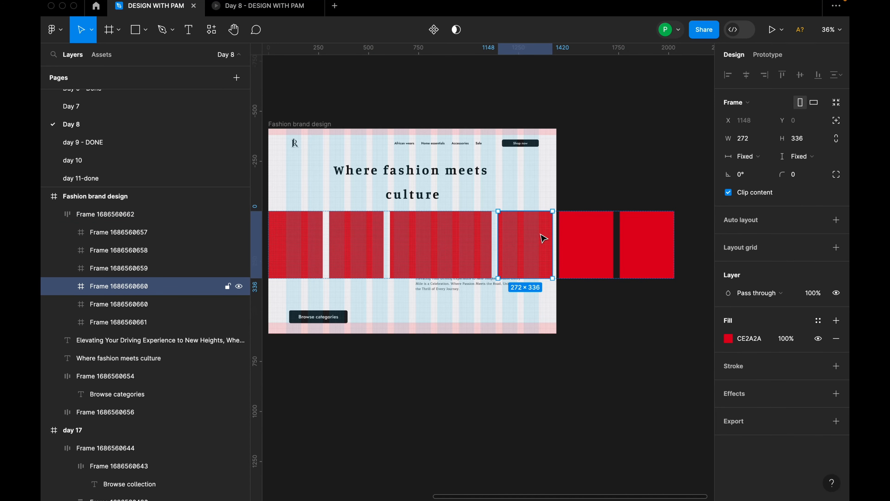
pyautogui.scroll(2, 544, 239)
pyautogui.scroll(2, 546, 240)
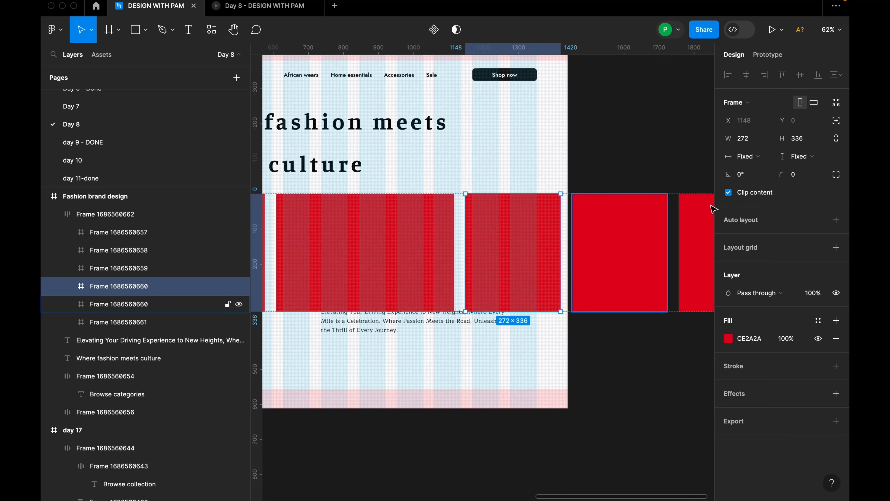
pyautogui.click(754, 140)
pyautogui.write('2')
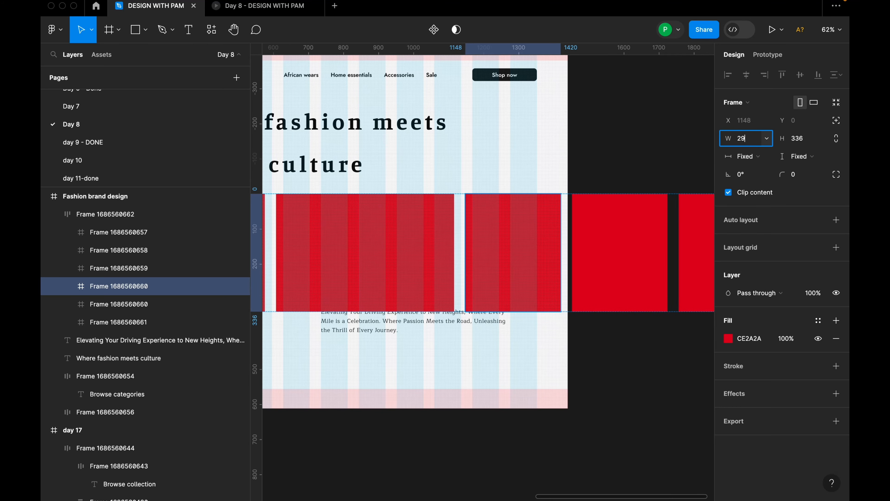
pyautogui.write('92')
pyautogui.press('Return')
pyautogui.click(634, 141)
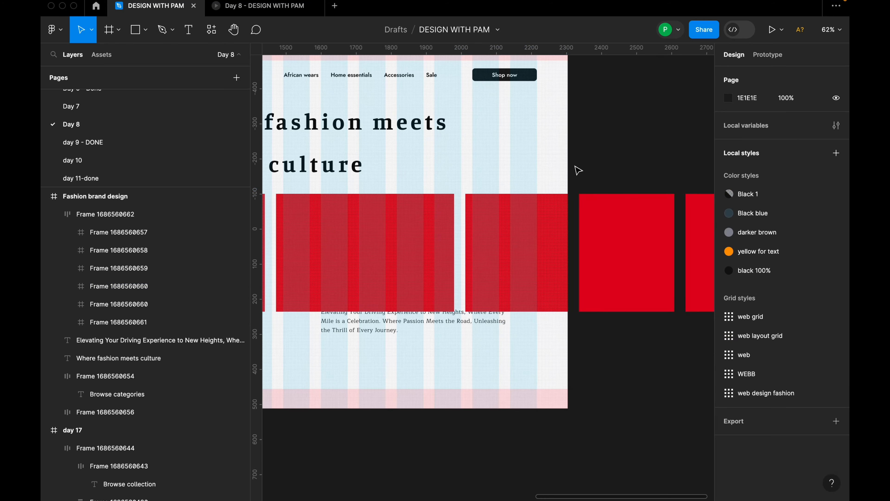
pyautogui.scroll(-4, 576, 165)
pyautogui.click(592, 192)
pyautogui.click(607, 162)
# Fill the first red frame with a photo of a bearded man from the Pexels plugin's Portrait/Faces category.
pyautogui.scroll(-2, 625, 173)
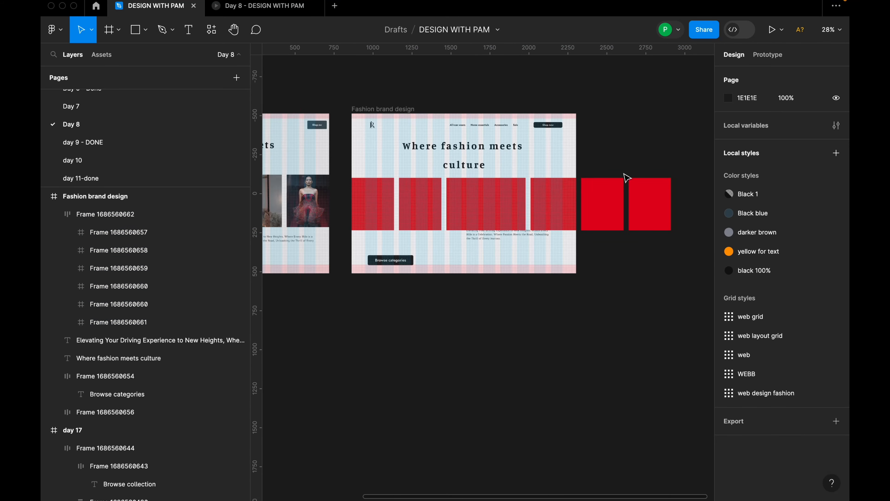
pyautogui.scroll(1, 414, 199)
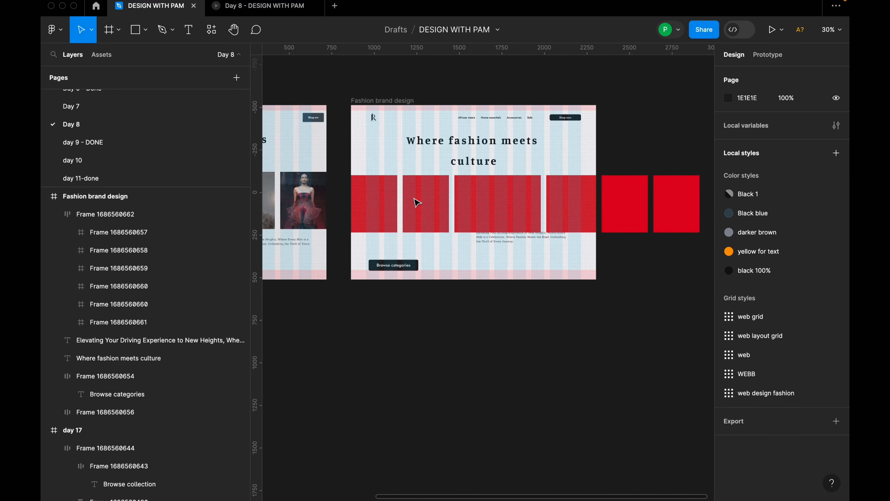
pyautogui.click(428, 202)
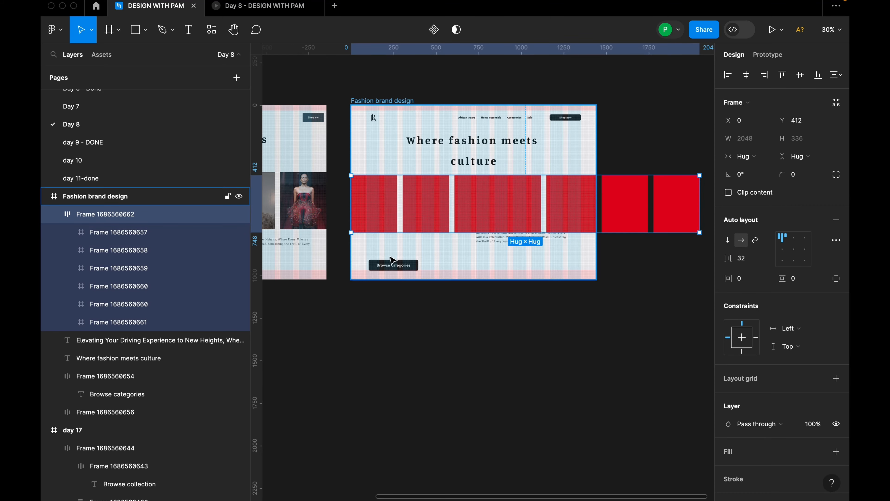
pyautogui.scroll(1, 403, 207)
pyautogui.click(385, 206)
pyautogui.click(384, 206)
pyautogui.rightClick(385, 205)
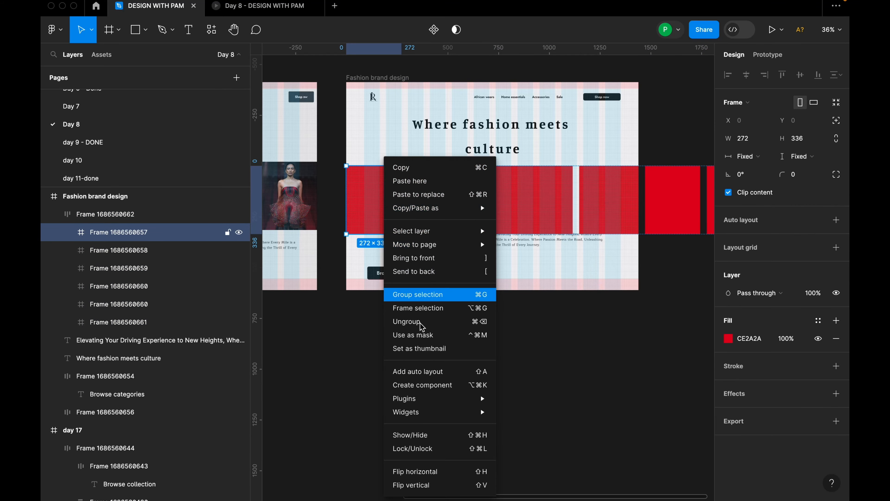
pyautogui.moveTo(417, 397)
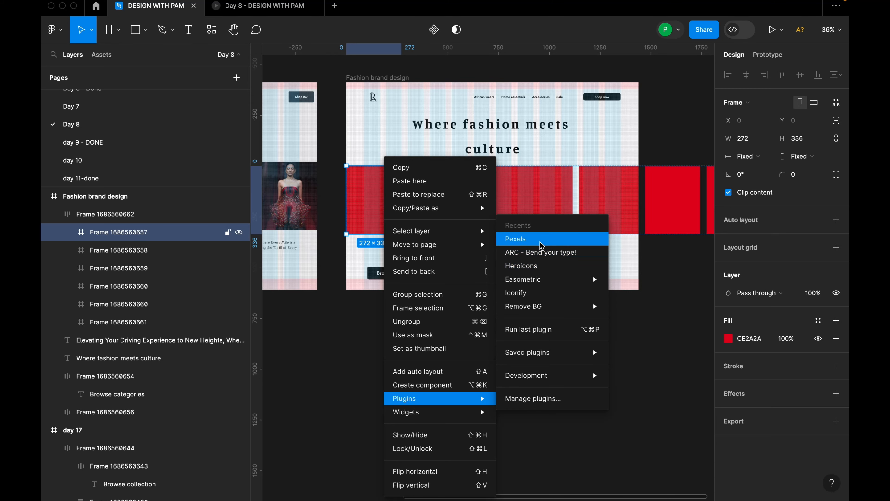
pyautogui.click(517, 239)
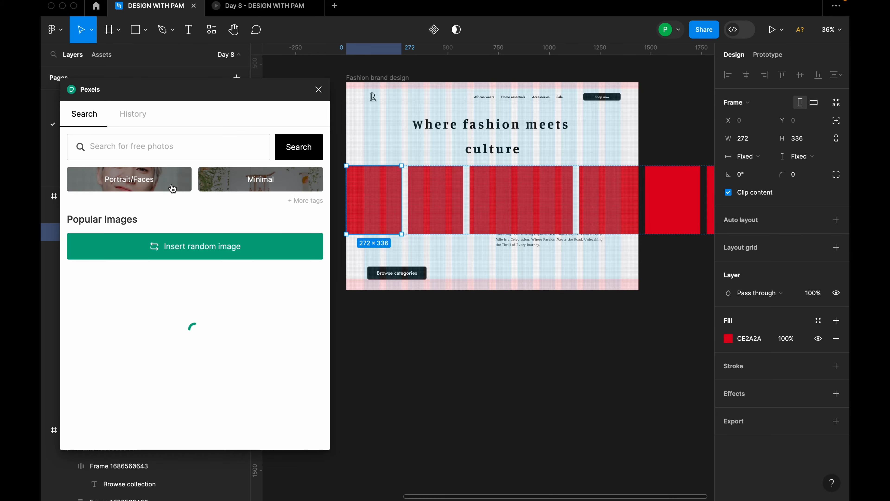
pyautogui.click(172, 188)
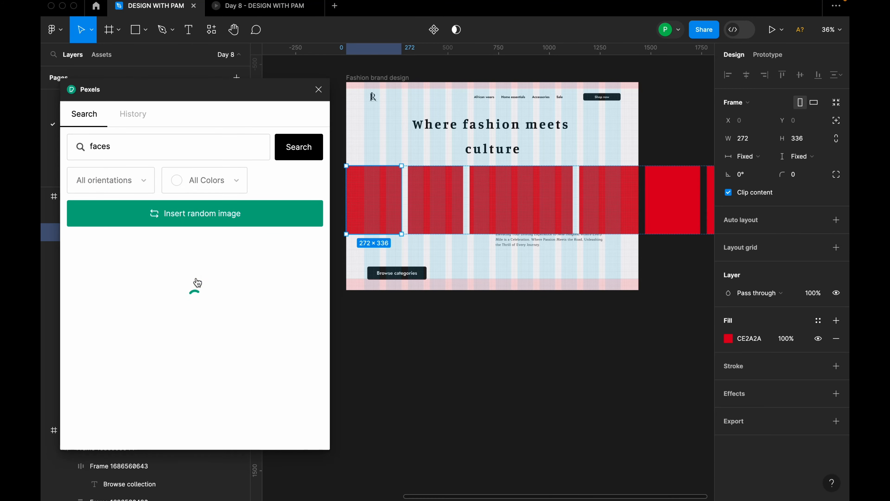
pyautogui.click(159, 294)
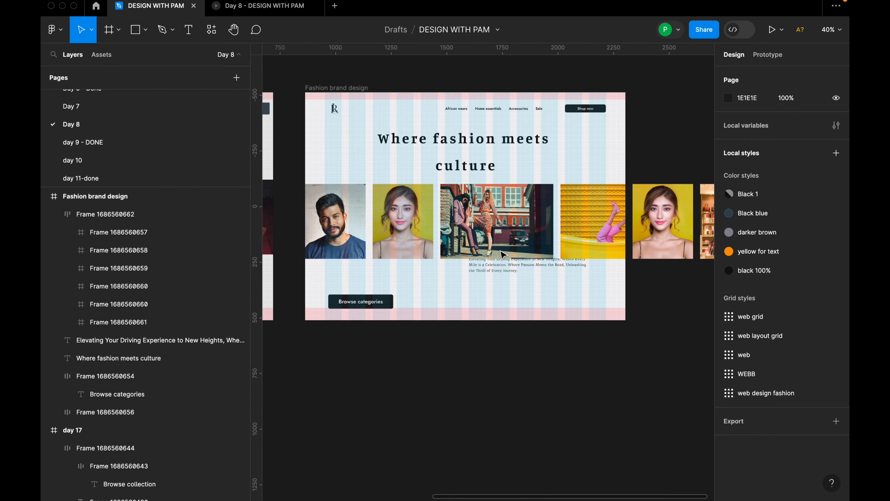
# Set the vertical spacing between the image row and the Browse categories button to 48.
pyautogui.hscroll(-2, 494, 292)
pyautogui.click(435, 238)
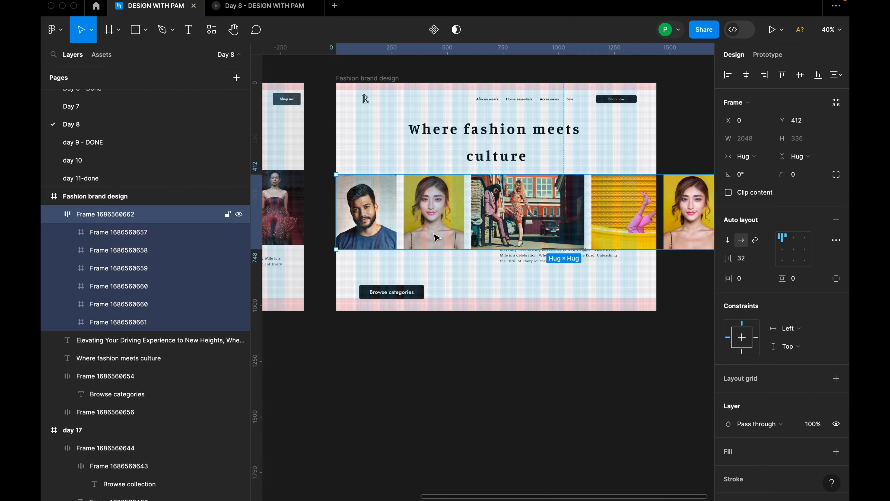
pyautogui.scroll(-1, 428, 237)
pyautogui.click(391, 272)
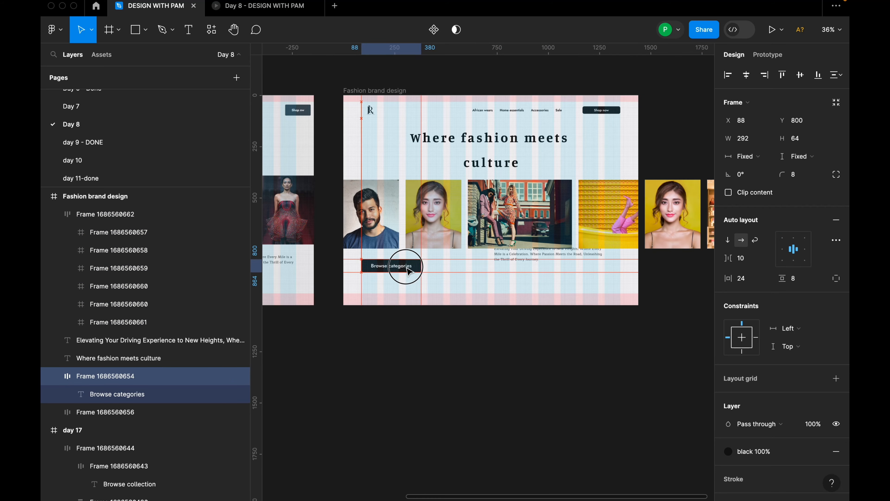
pyautogui.keyDown('shift'); pyautogui.click(553, 214); pyautogui.keyUp('shift')
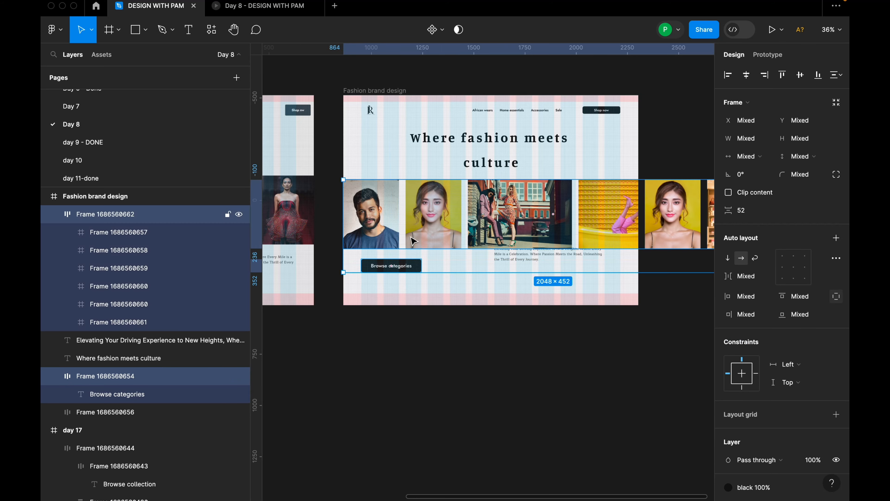
pyautogui.click(750, 215)
pyautogui.write('4')
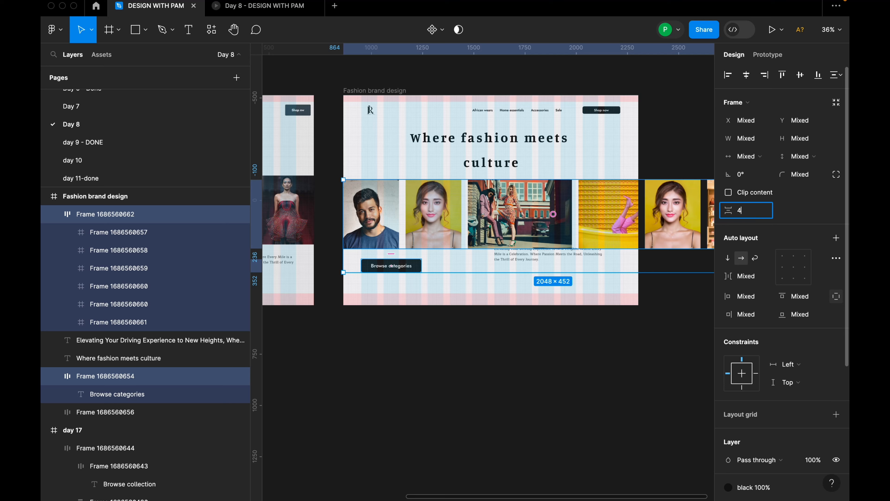
pyautogui.write('8')
pyautogui.press('Return')
pyautogui.click(563, 265)
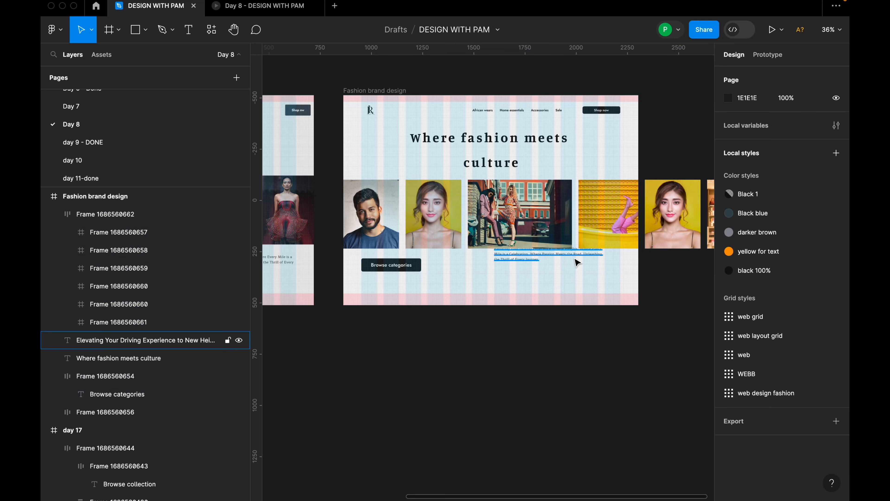
# Move the paragraph down to Y 784, below the image row and level with the Browse categories button.
pyautogui.click(574, 253)
pyautogui.moveTo(565, 255); pyautogui.dragTo(565, 263)
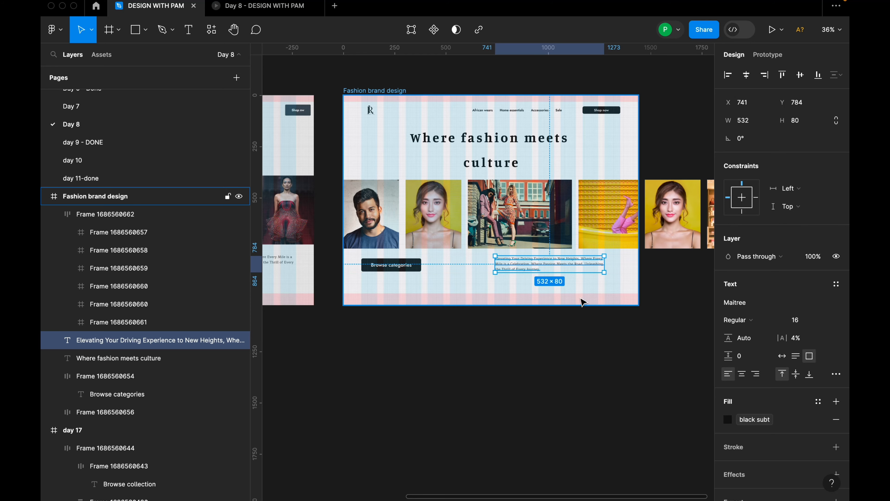
pyautogui.press('Escape')
# Turn content clipping back on for the Fashion brand design frame.
pyautogui.scroll(-5, 582, 293)
pyautogui.scroll(4, 584, 301)
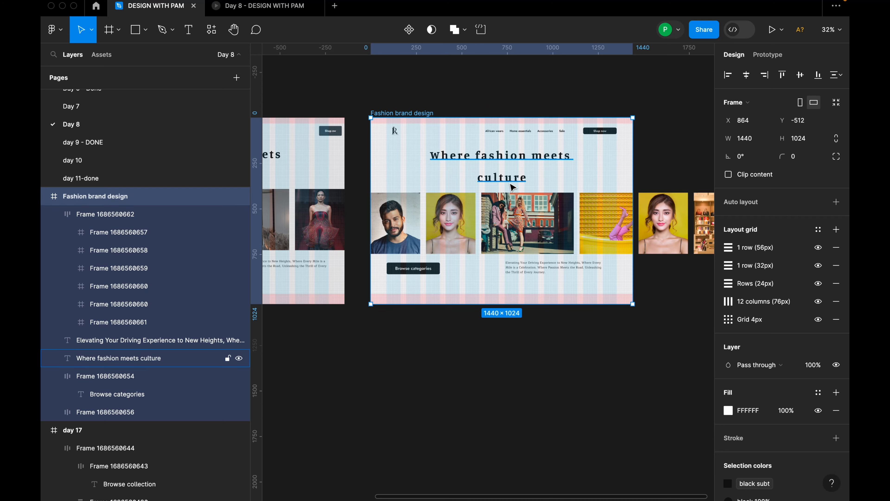
pyautogui.scroll(-2, 513, 189)
pyautogui.scroll(3, 516, 128)
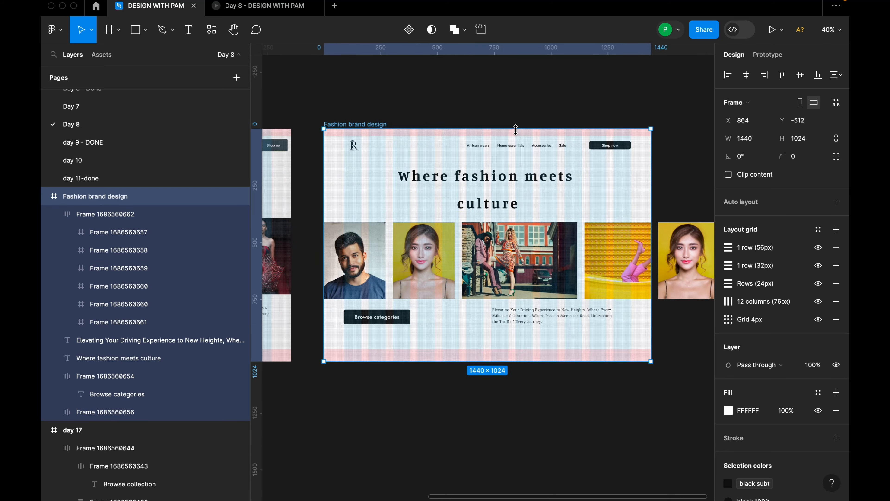
pyautogui.click(728, 174)
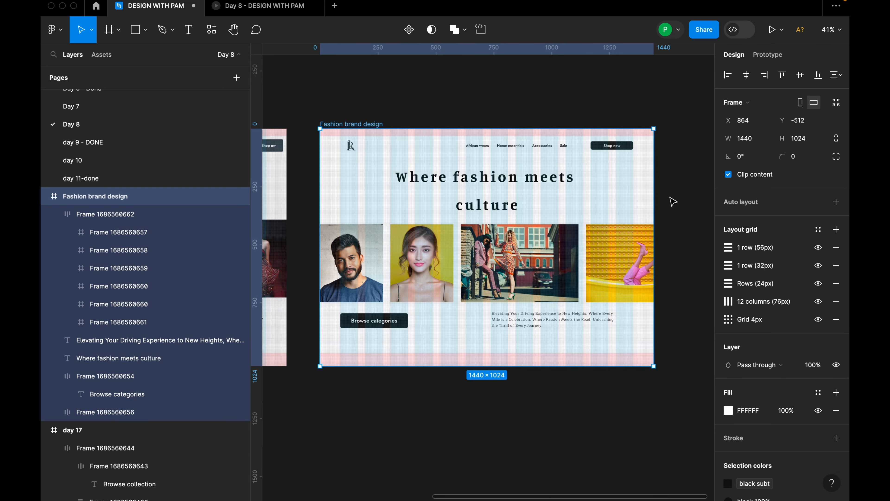
# Shrink the image row's auto layout frame to the page width of 1440.
pyautogui.click(513, 242)
pyautogui.scroll(-2, 646, 251)
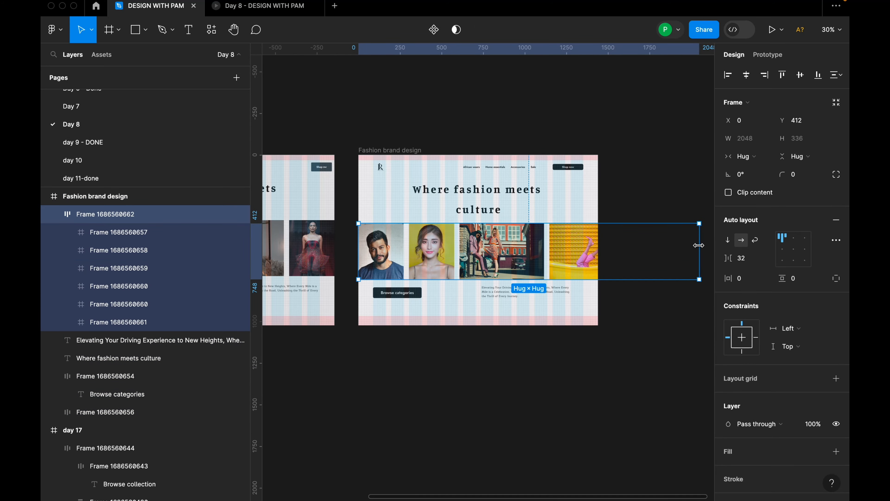
pyautogui.moveTo(698, 245); pyautogui.dragTo(598, 244)
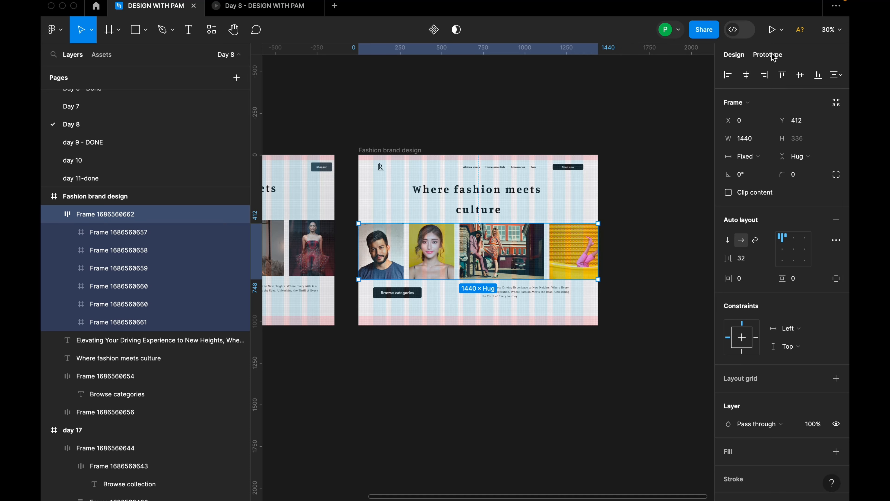
# Set the image row's prototype overflow behavior to horizontal scrolling.
pyautogui.click(626, 164)
pyautogui.click(584, 246)
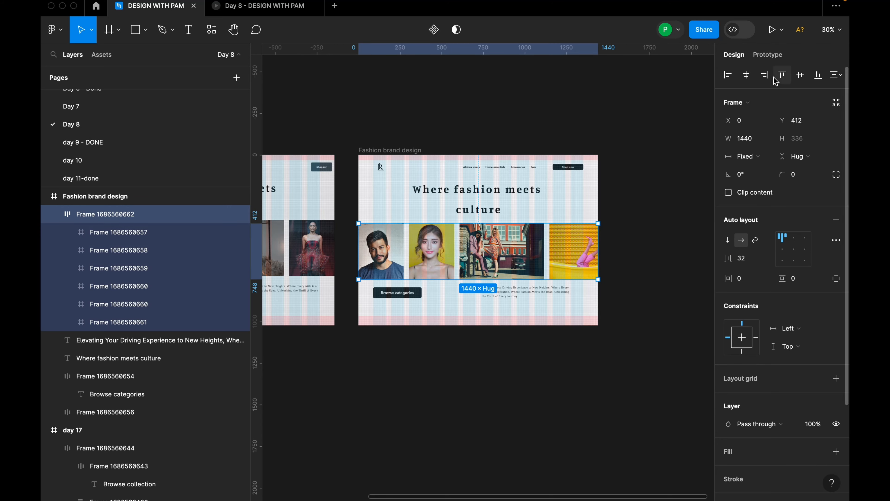
pyautogui.click(769, 56)
pyautogui.click(794, 146)
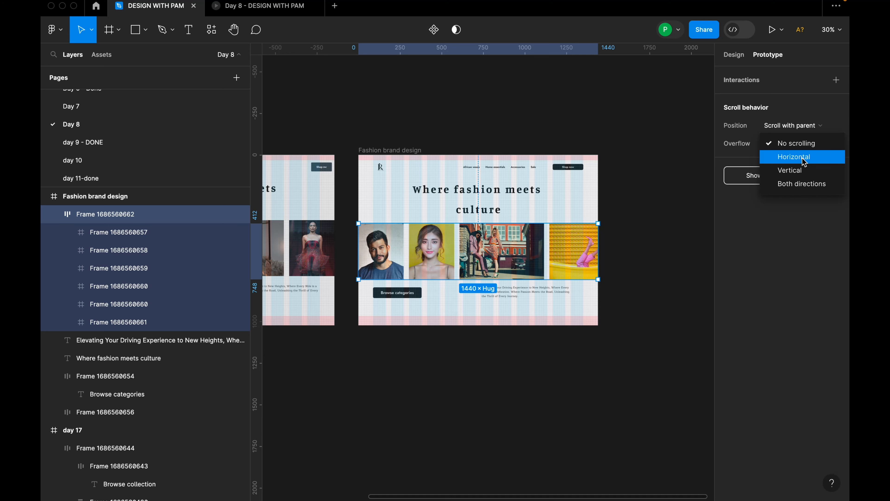
pyautogui.click(803, 162)
# Preview the Fashion brand design frame in an enlarged inline prototype window, check the image row, and close the preview.
pyautogui.click(381, 150)
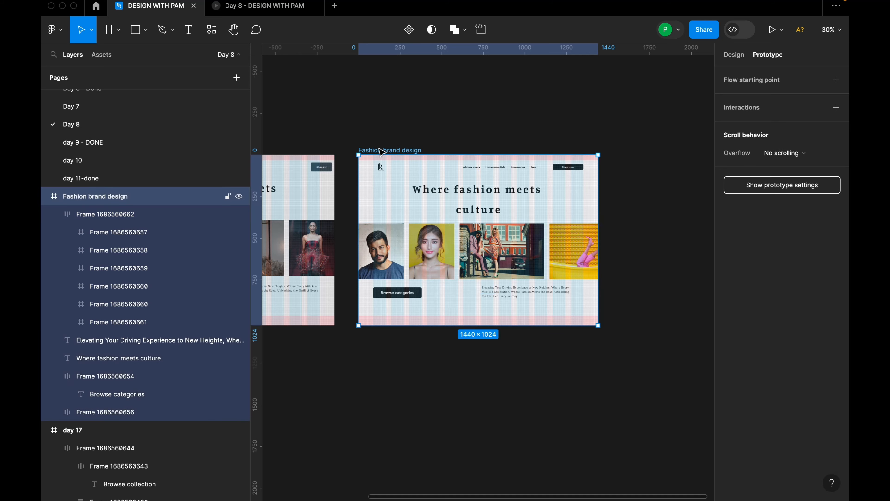
pyautogui.click(781, 30)
pyautogui.click(779, 72)
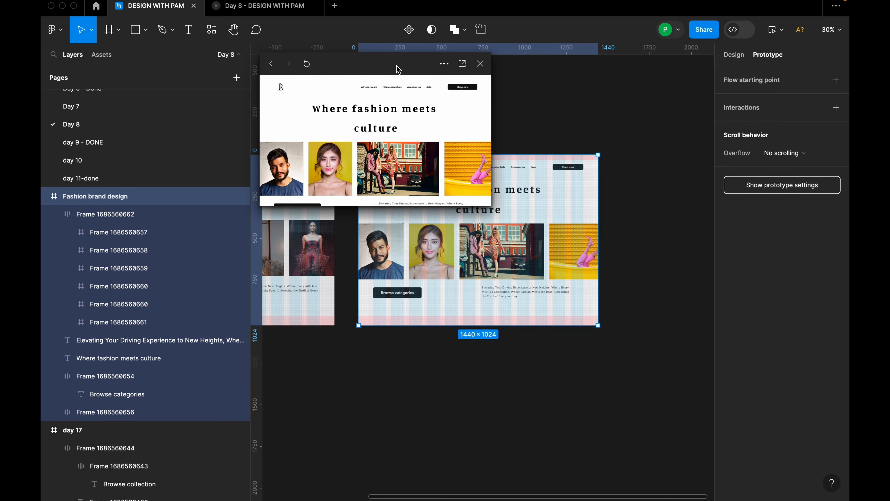
pyautogui.moveTo(397, 65); pyautogui.dragTo(231, 86)
pyautogui.moveTo(319, 223); pyautogui.dragTo(556, 386)
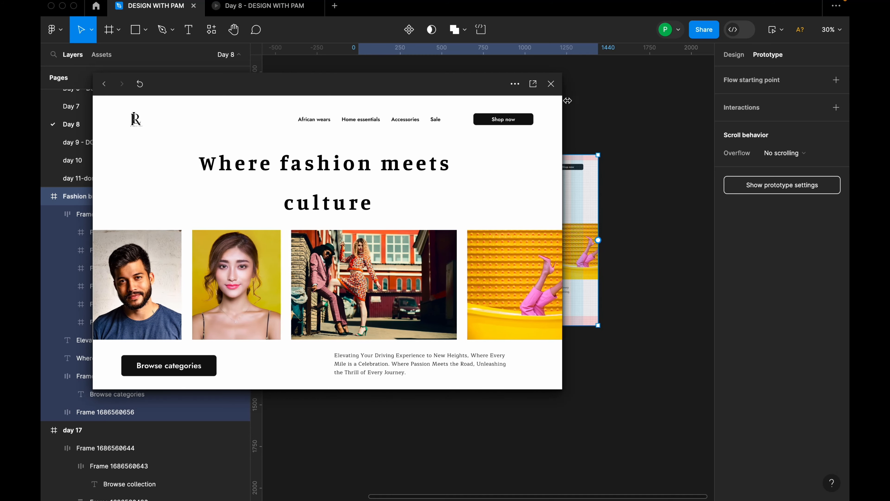
pyautogui.click(551, 84)
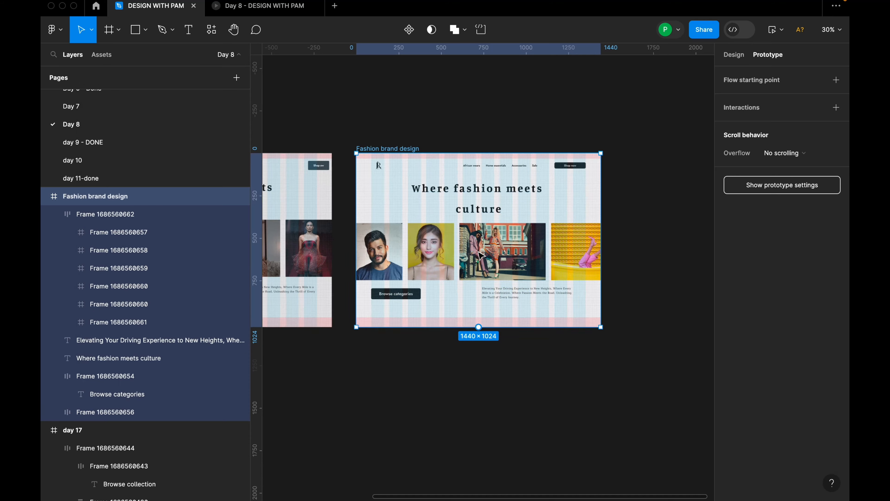
pyautogui.hotkey('shift', '2')
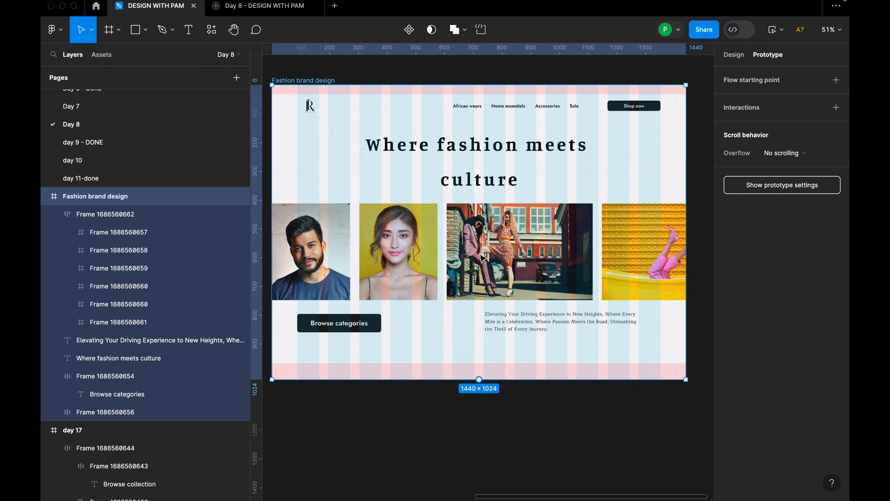
# Hide all five layout grids on the Fashion brand design frame: the three row grids, the 12 columns and the 4px grid.
pyautogui.click(498, 417)
pyautogui.click(340, 81)
pyautogui.click(734, 55)
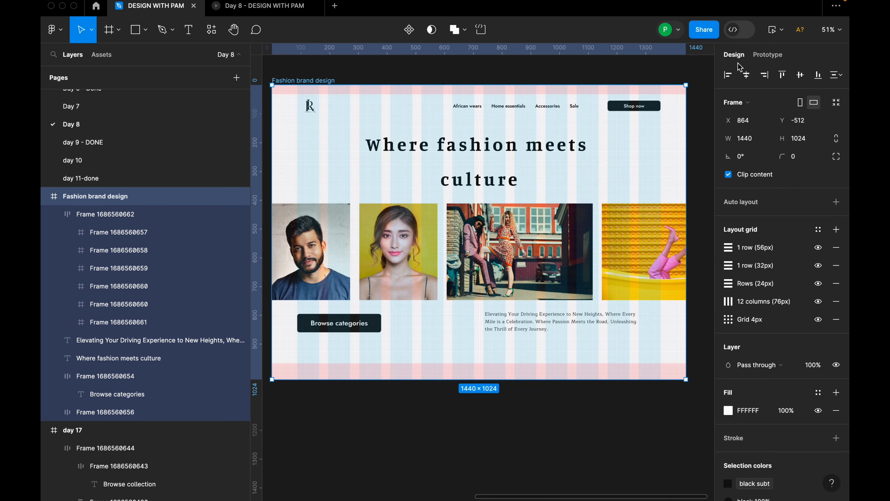
pyautogui.click(818, 247)
pyautogui.click(817, 266)
pyautogui.click(818, 283)
pyautogui.click(818, 301)
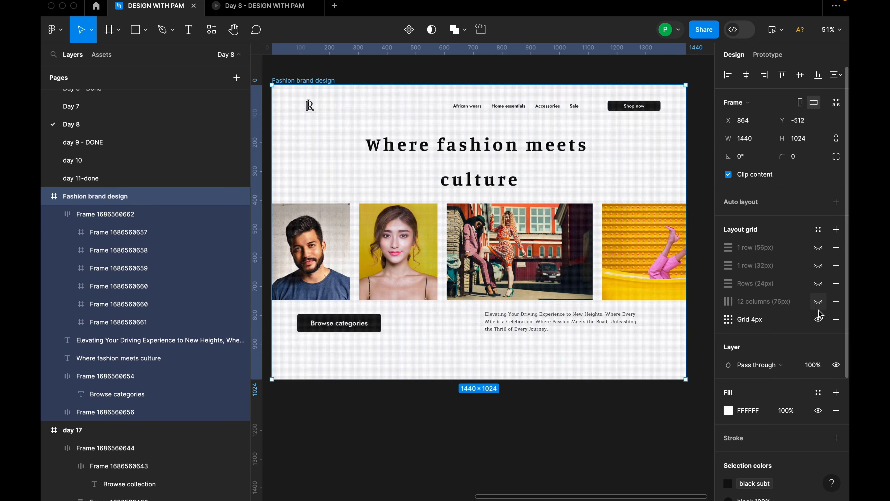
pyautogui.click(818, 319)
# Hide the editor interface and view the finished Fashion brand design frame on the clean canvas.
pyautogui.scroll(-2, 611, 280)
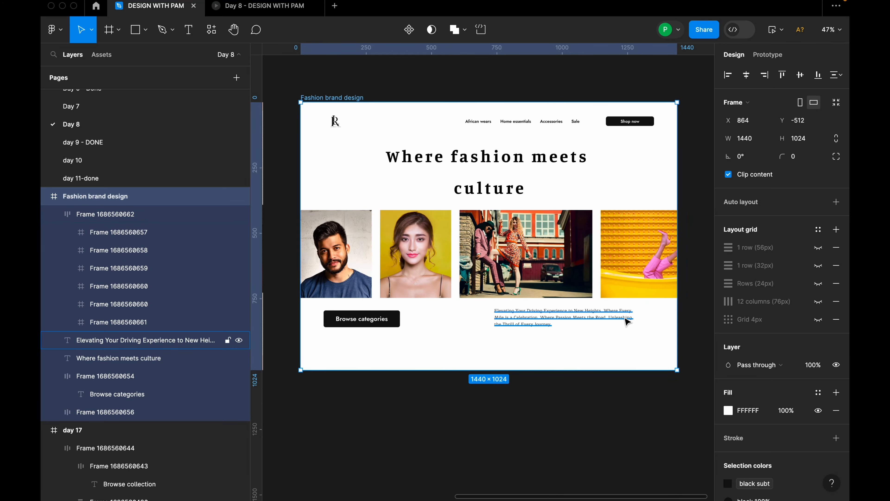
pyautogui.rightClick(618, 404)
pyautogui.click(632, 411)
pyautogui.scroll(1, 590, 399)
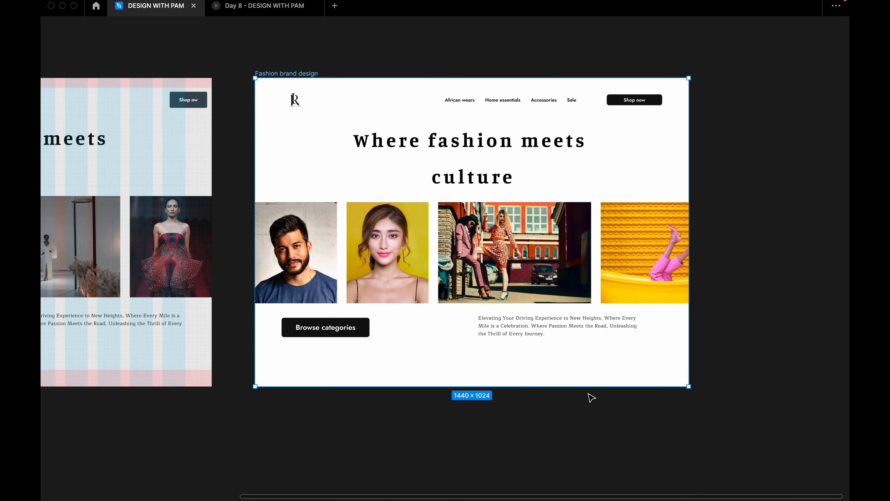
# Bring the MacBook Air - 1 promotional poster frame fully into view on the canvas.
pyautogui.scroll(2, 591, 397)
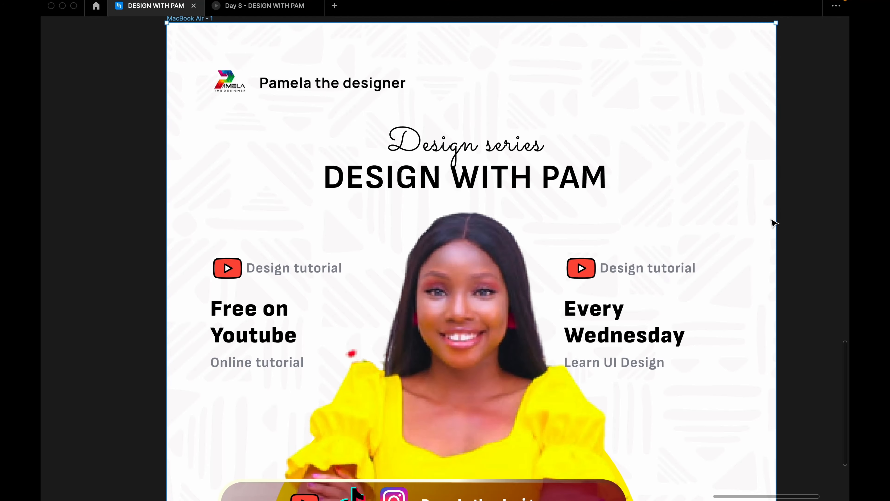
pyautogui.scroll(-5, 774, 223)
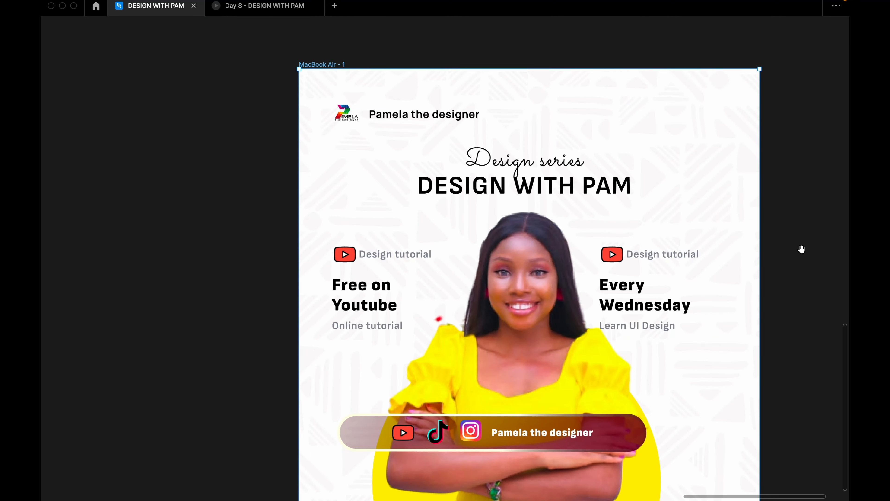
pyautogui.moveTo(801, 249); pyautogui.dragTo(765, 209)
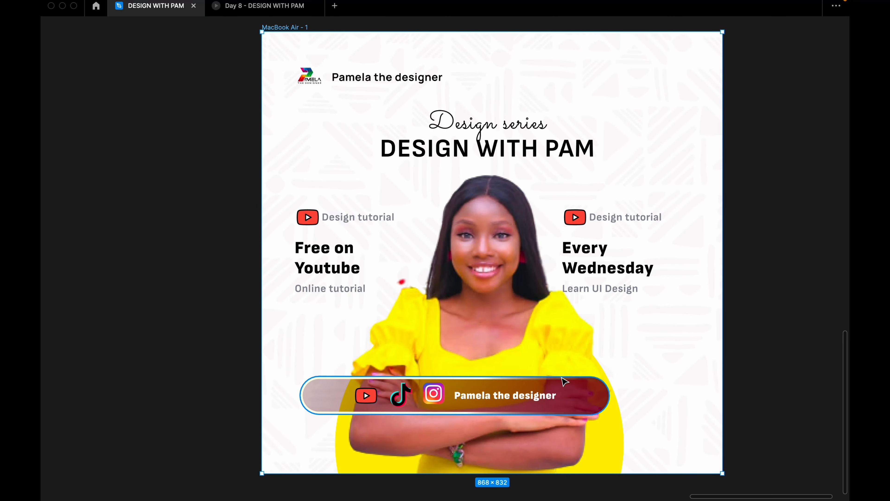